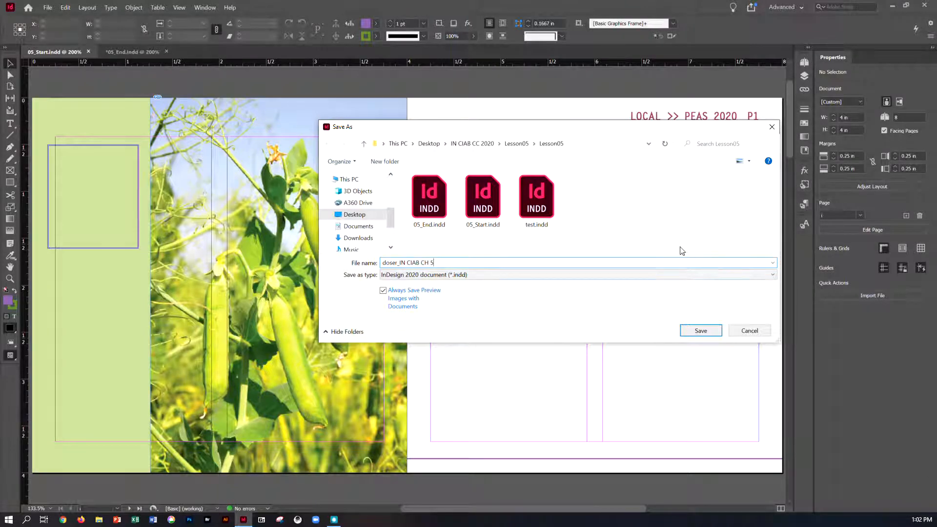
- Save the start document under a new name made of the surname and "IN CIAB CH 5"
click(701, 330)
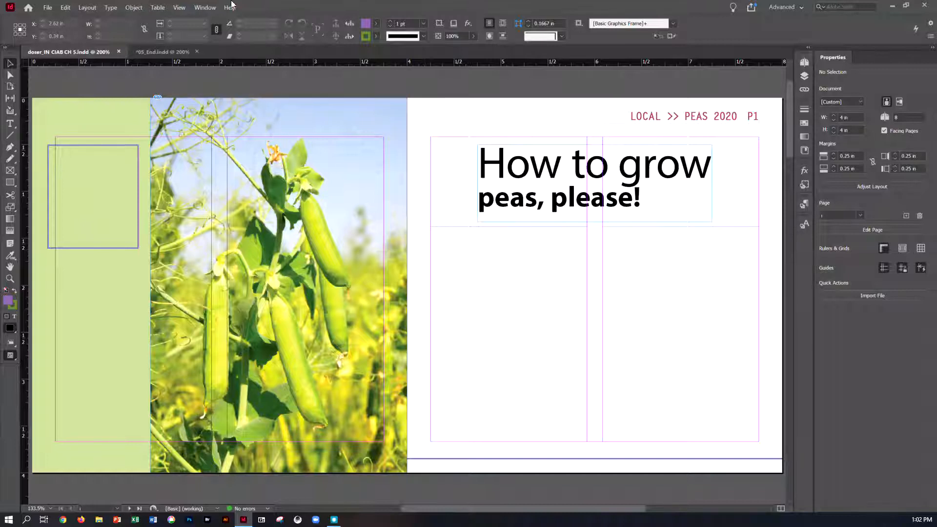
- Apply the Advanced workspace and set the display performance of the document view
click(205, 8)
mouse_move(211, 28)
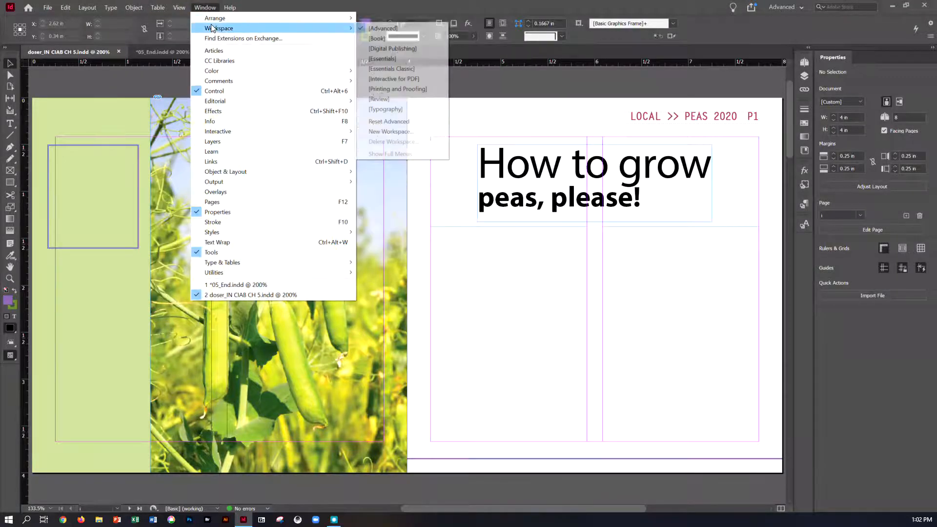
click(377, 30)
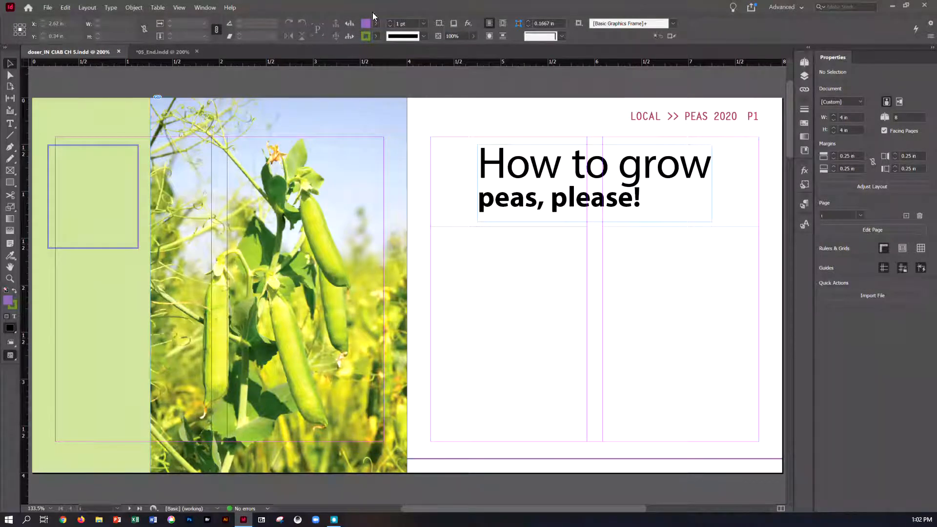
click(179, 8)
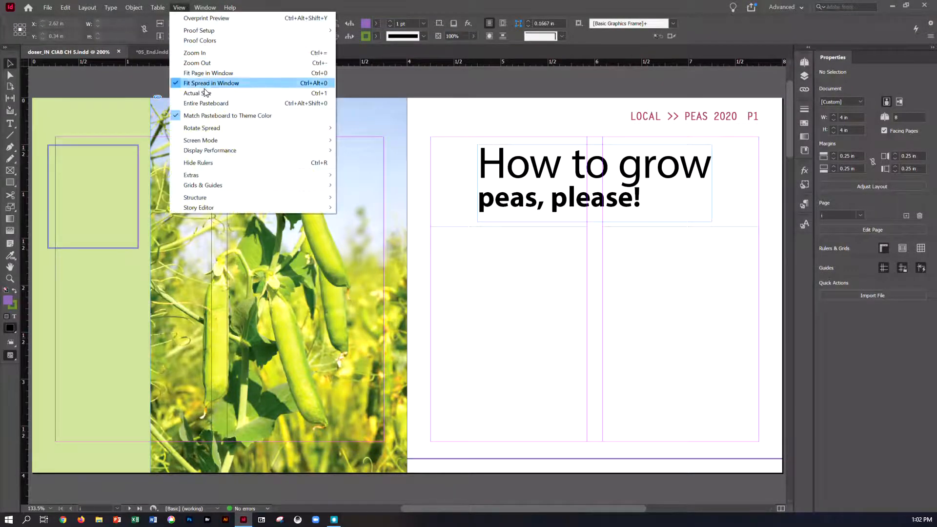
mouse_move(211, 149)
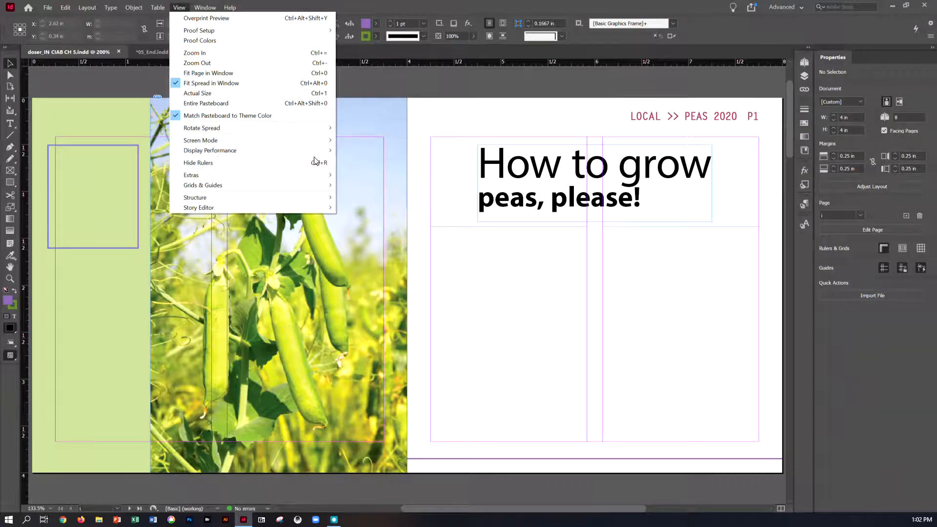
click(363, 171)
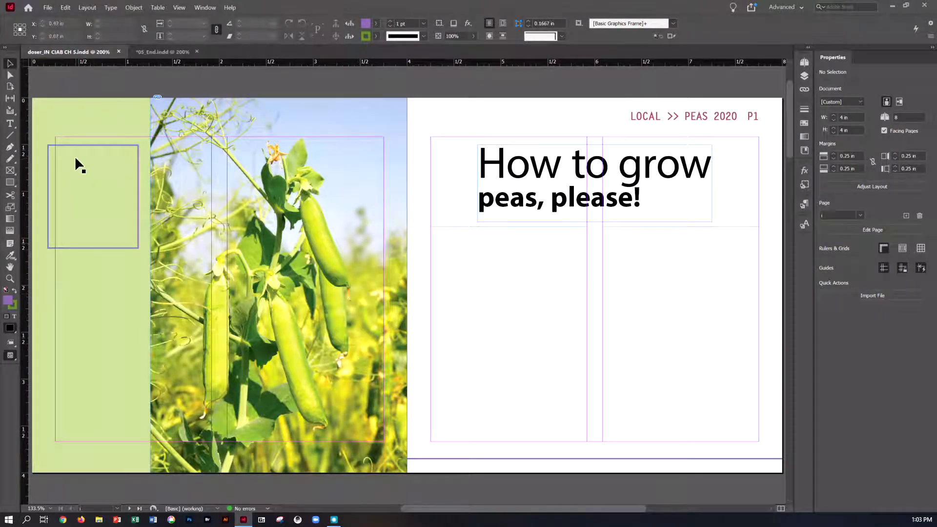
- Look at the finished layout in 05_End.indd and return to the working document
click(190, 51)
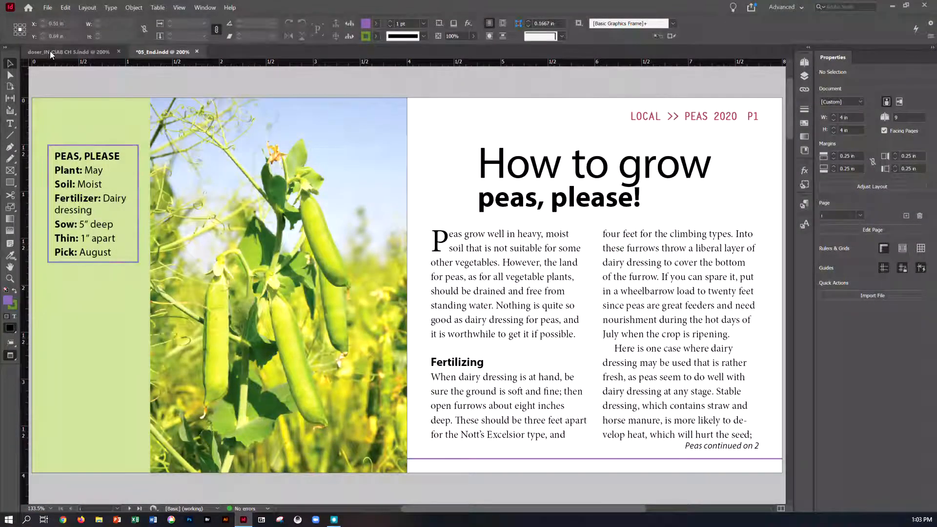
click(62, 51)
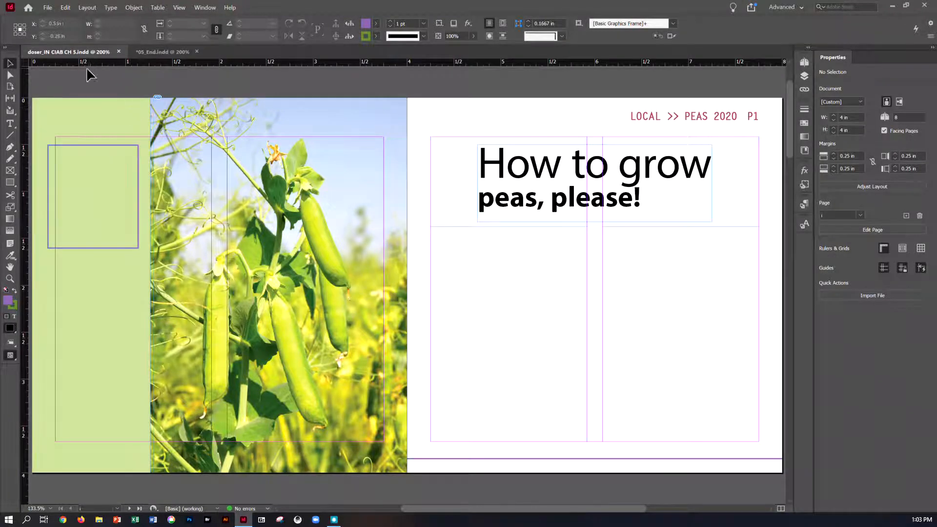
- Place 05_Highlights.docx from the inner Lesson05 folder into the empty purple-outlined frame on the green sidebar
click(49, 8)
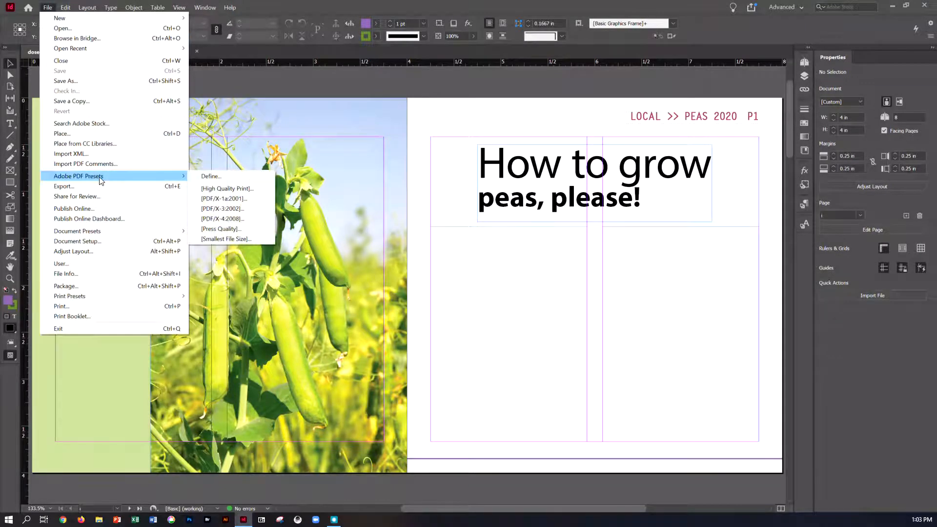
click(80, 133)
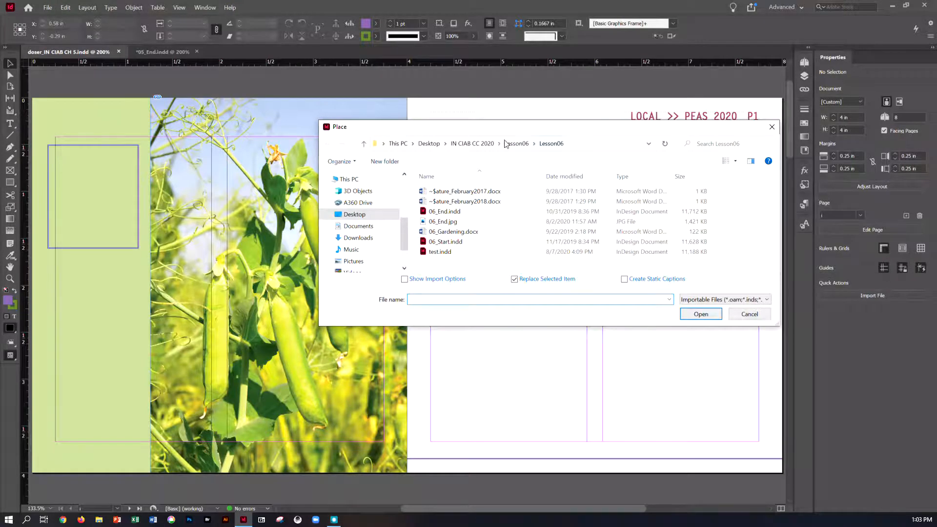
click(512, 145)
click(489, 145)
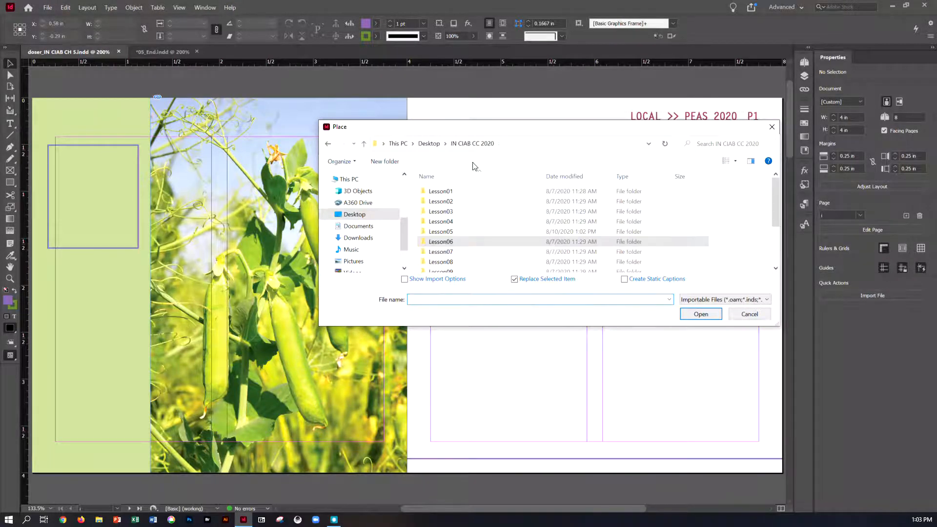
click(443, 232)
double_click(443, 233)
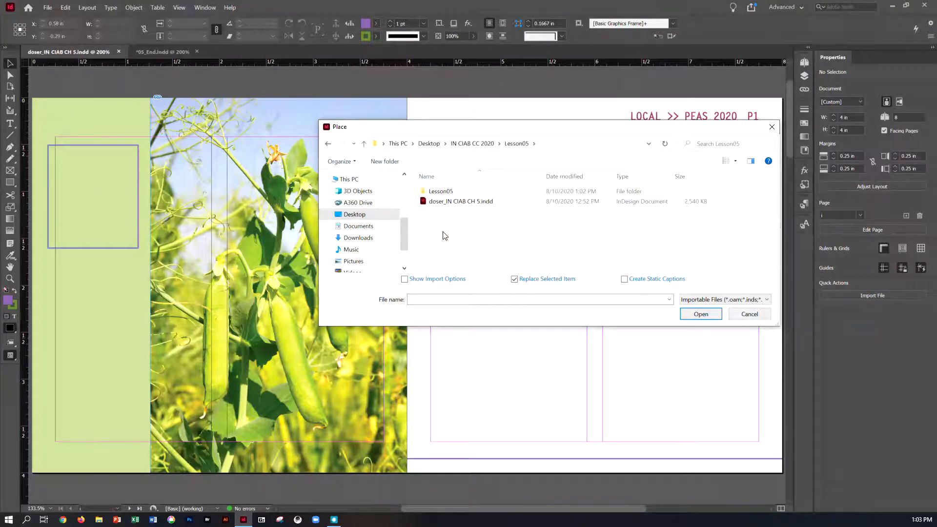
double_click(437, 194)
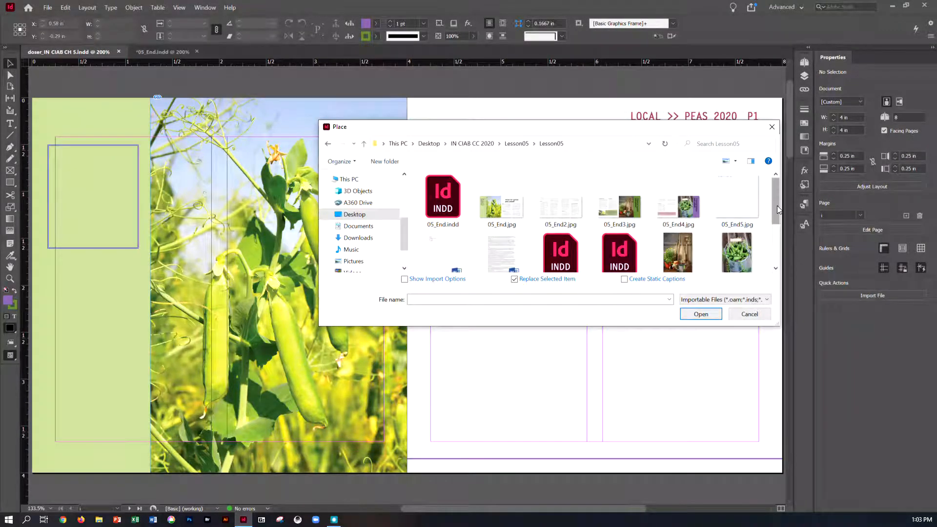
drag(777, 206, 774, 219)
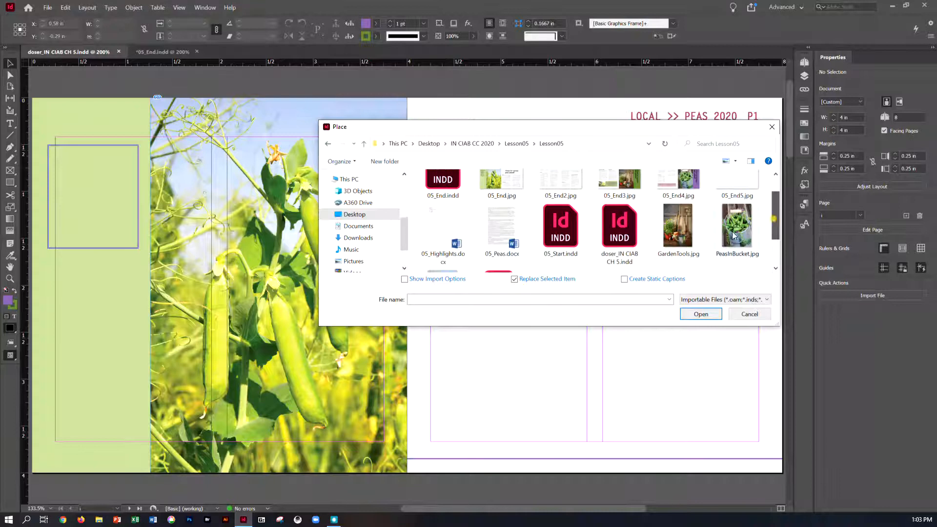
double_click(442, 230)
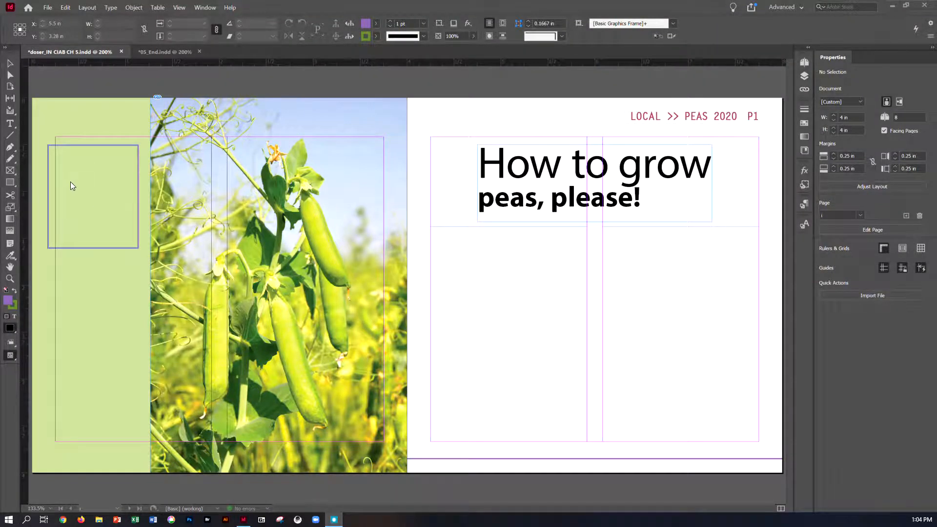
click(55, 147)
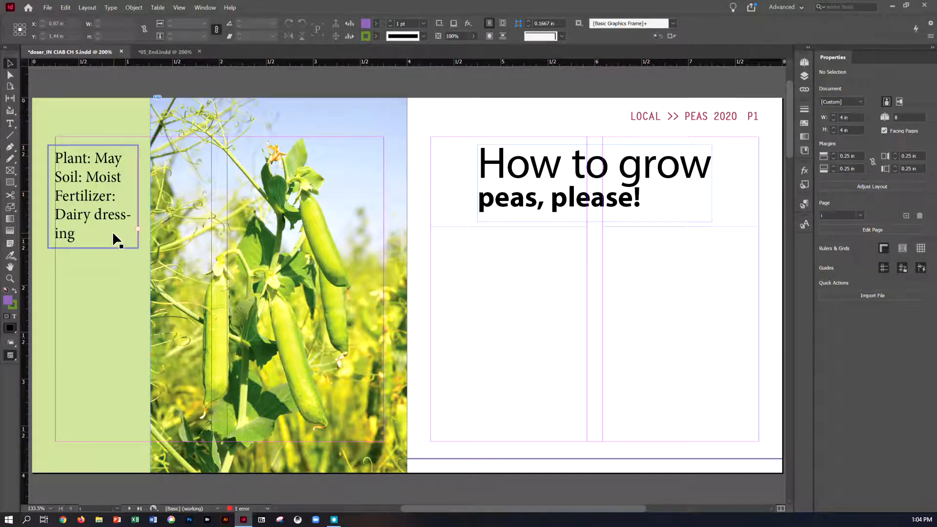
- Apply the Sidebar Text paragraph style from the Body Text group to all of the sidebar text and save the document
click(16, 125)
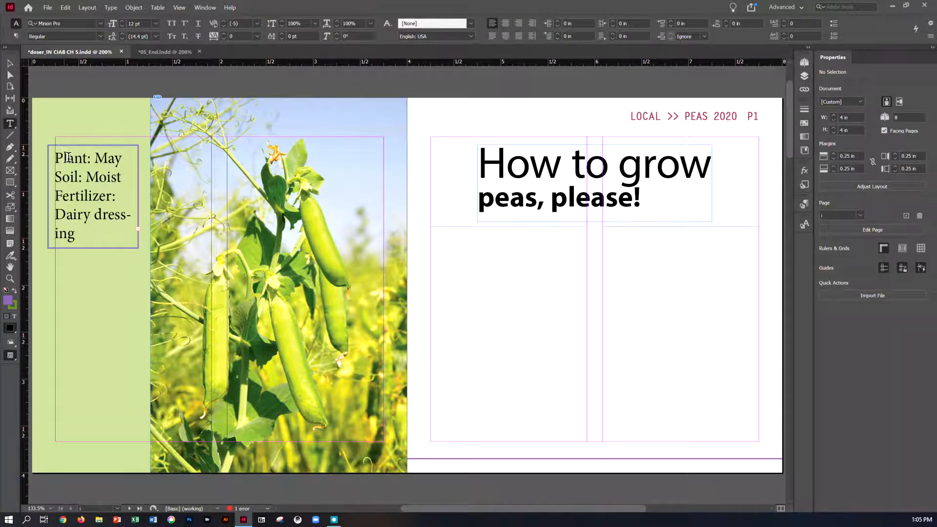
click(69, 157)
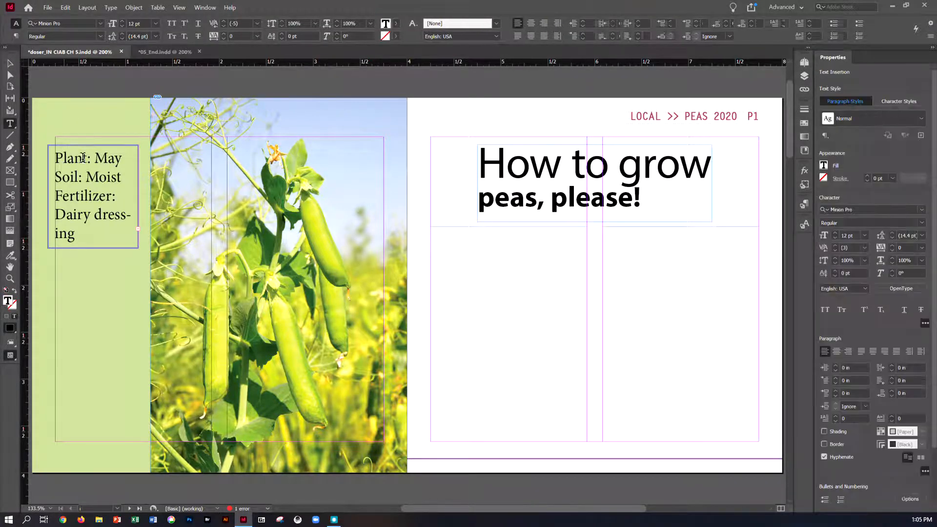
click(65, 7)
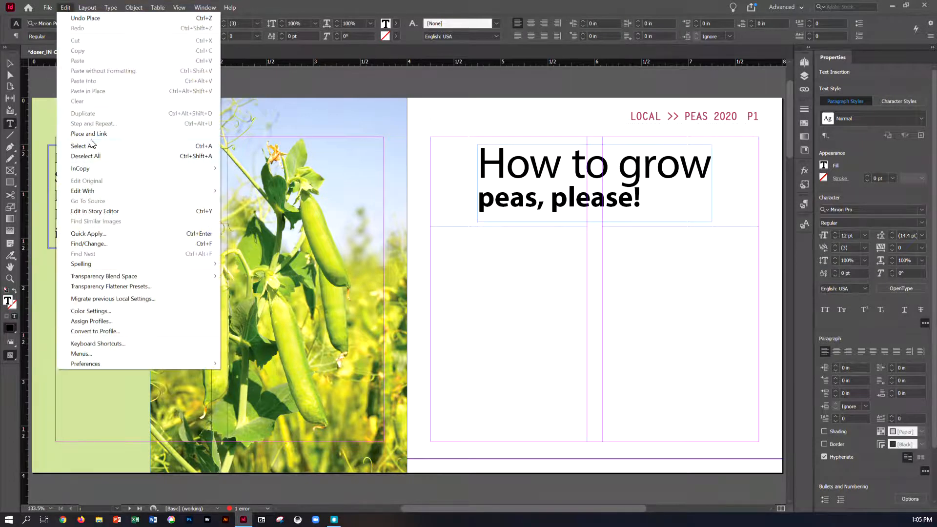
click(78, 146)
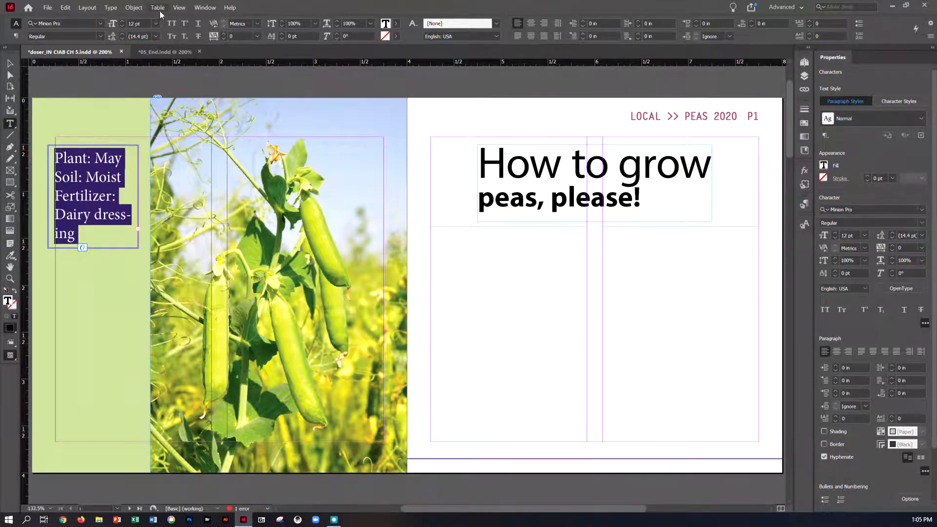
click(116, 9)
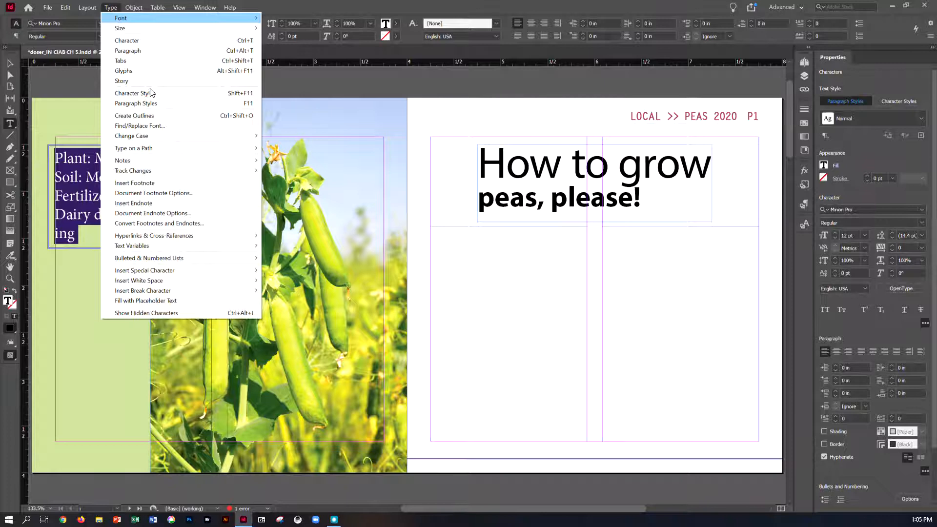
click(176, 110)
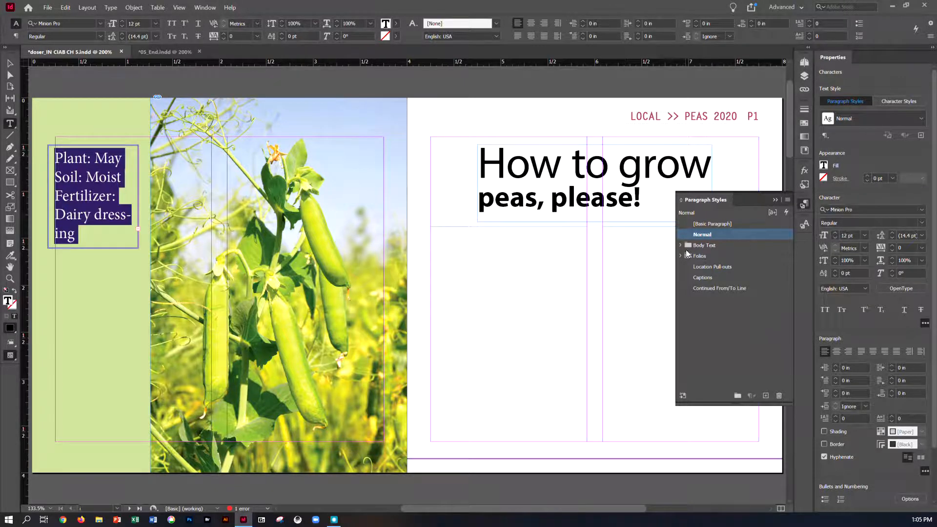
click(680, 245)
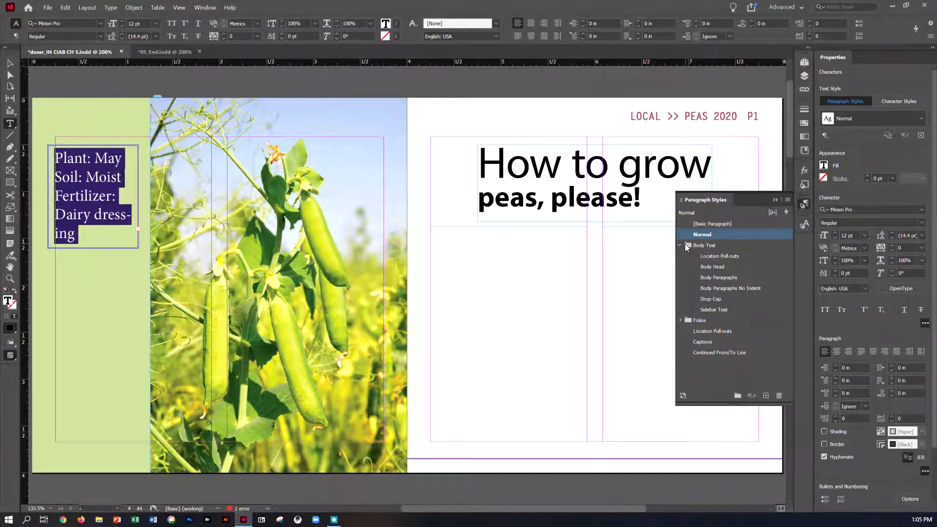
click(718, 310)
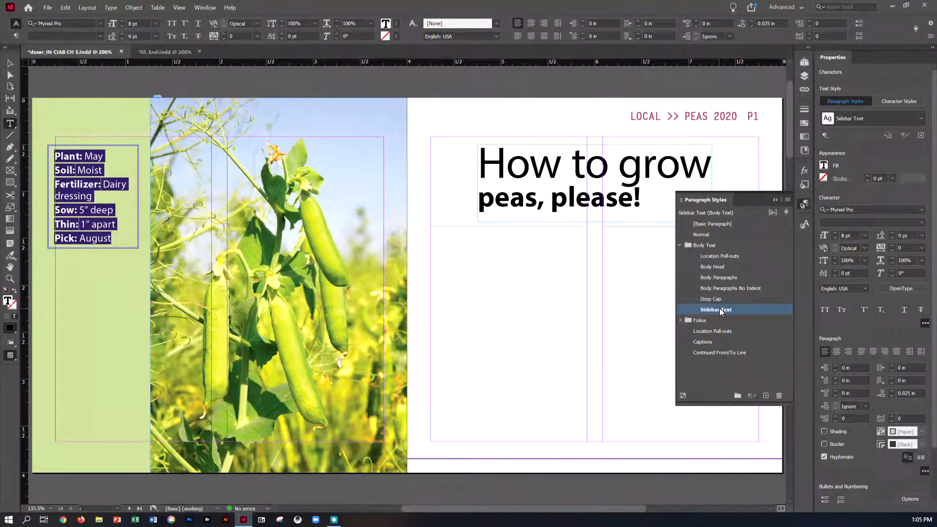
key(ctrl+s)
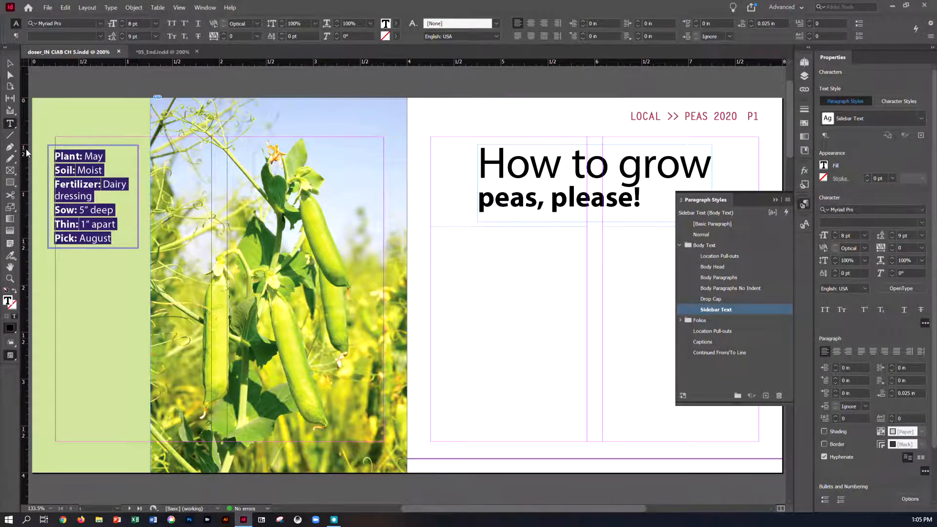
- Insert a new first line reading "PEAS, PLEASE" above the Plant line in the sidebar text
click(68, 157)
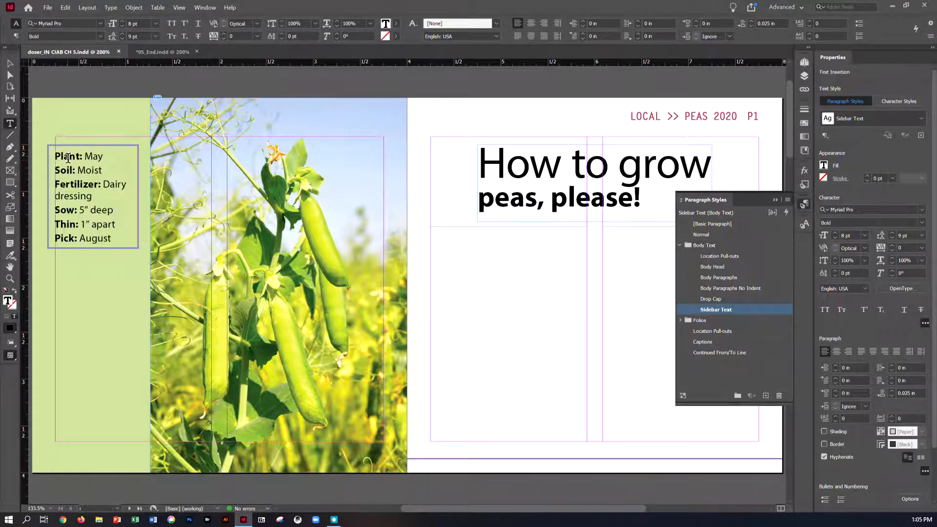
key(Return)
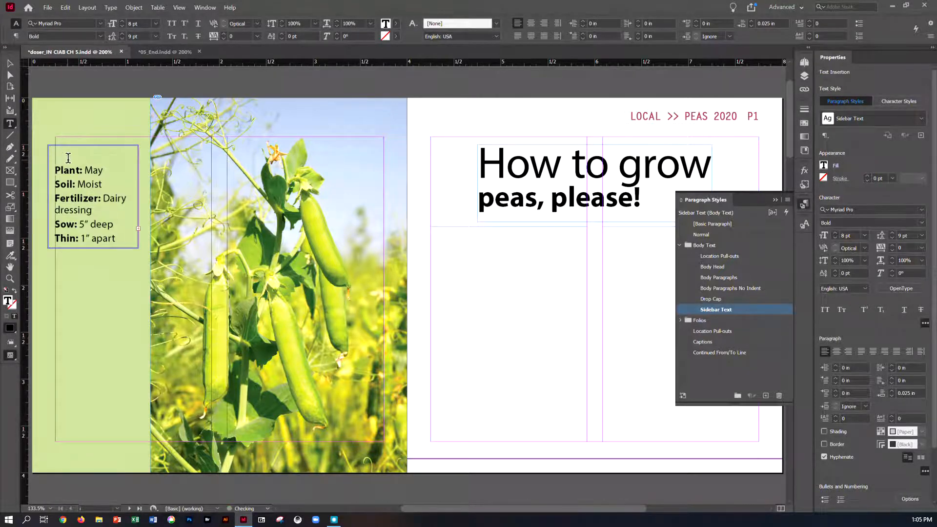
text(PEAS, PLEASE)
- Set the sidebar text frame to auto-size Height Only, growing downward from its top-center reference point
click(10, 64)
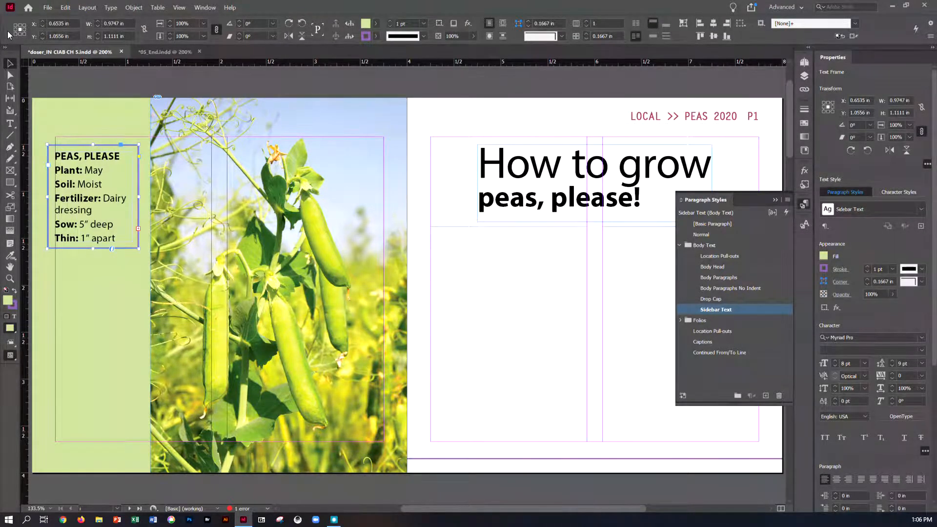
click(133, 8)
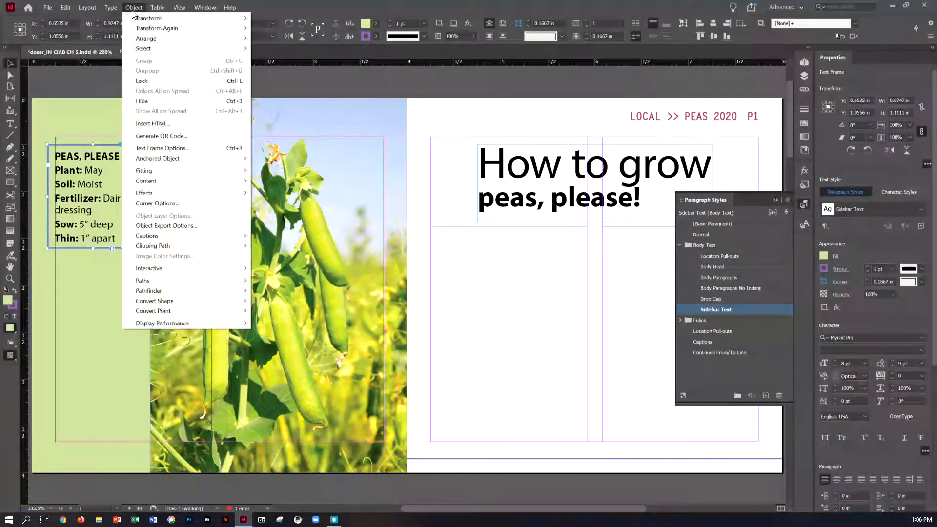
click(163, 148)
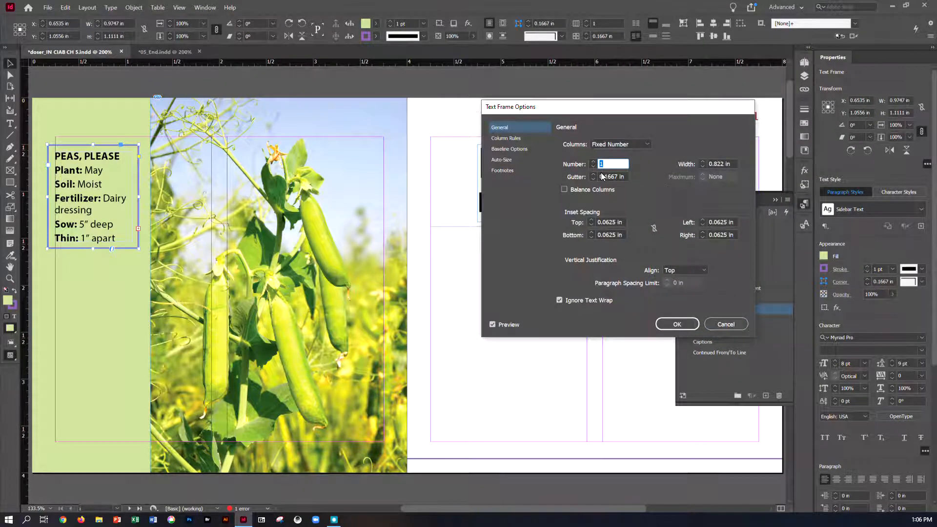
click(513, 159)
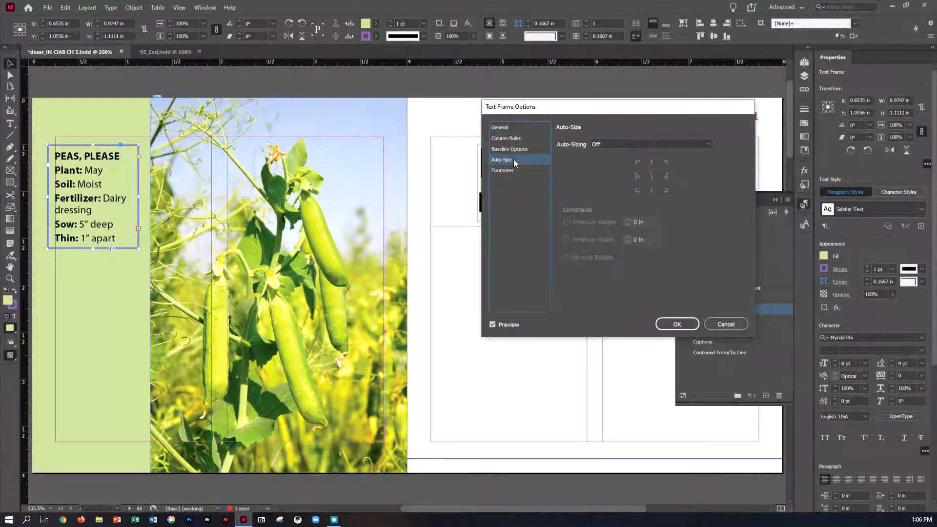
click(599, 148)
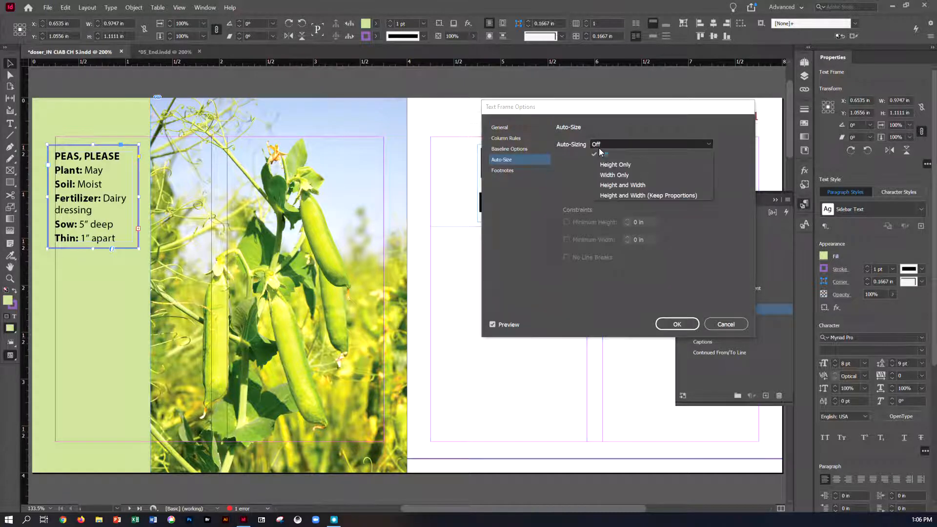
click(599, 164)
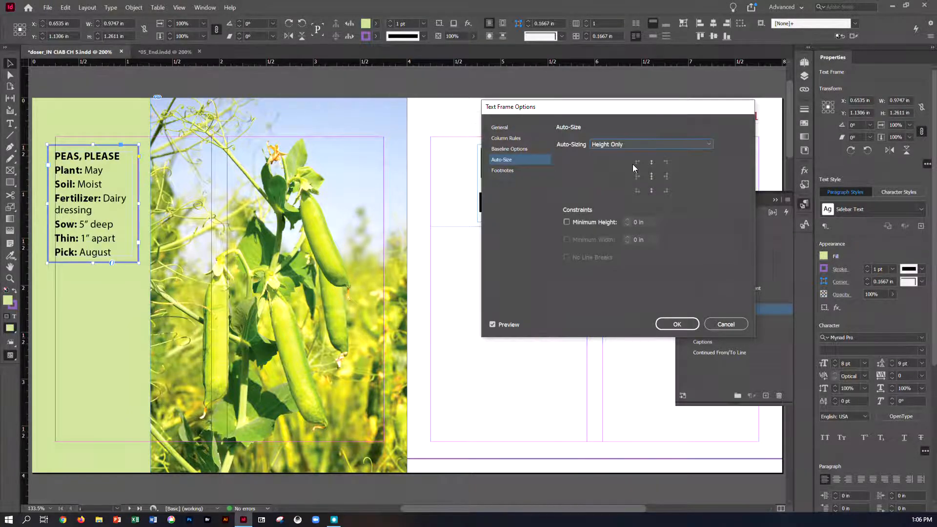
click(650, 163)
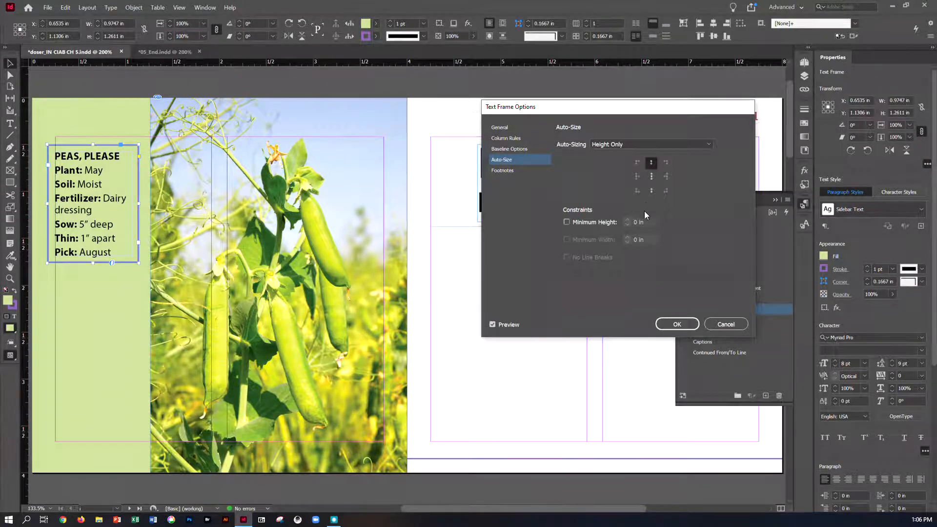
click(649, 192)
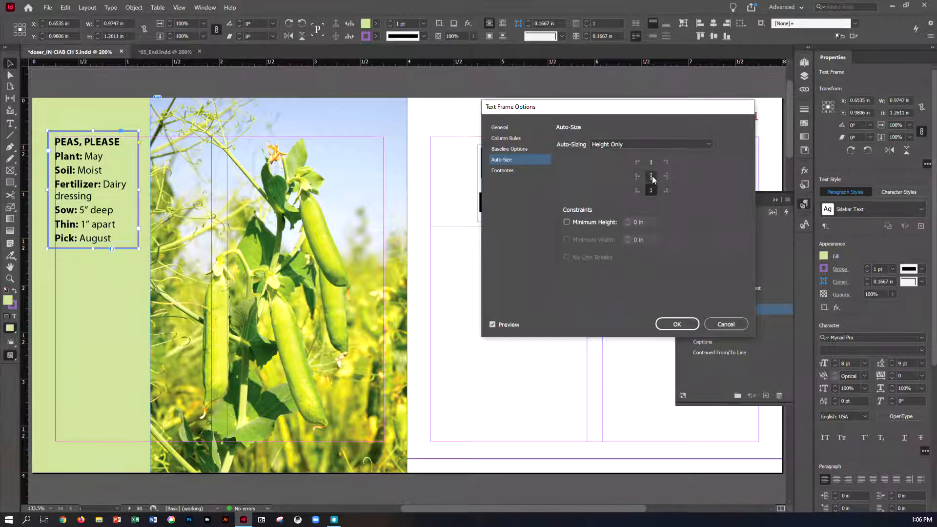
click(651, 163)
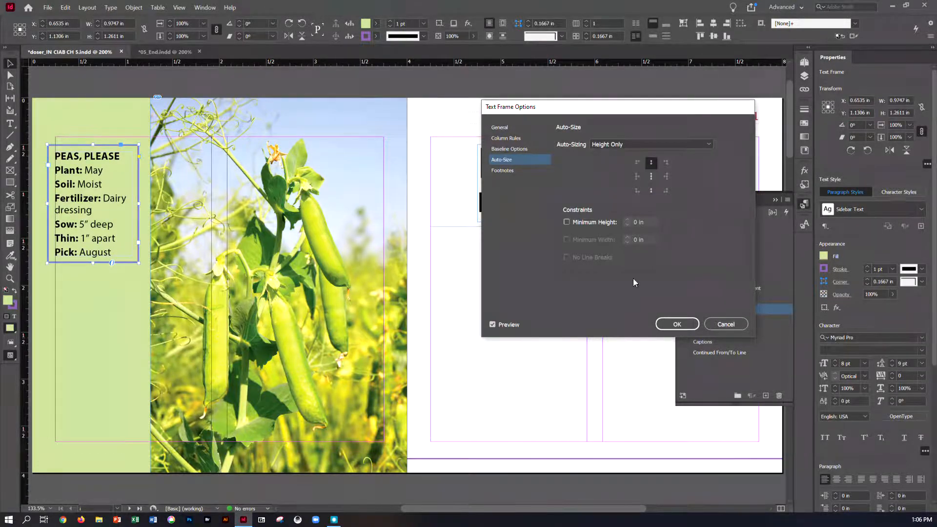
click(665, 323)
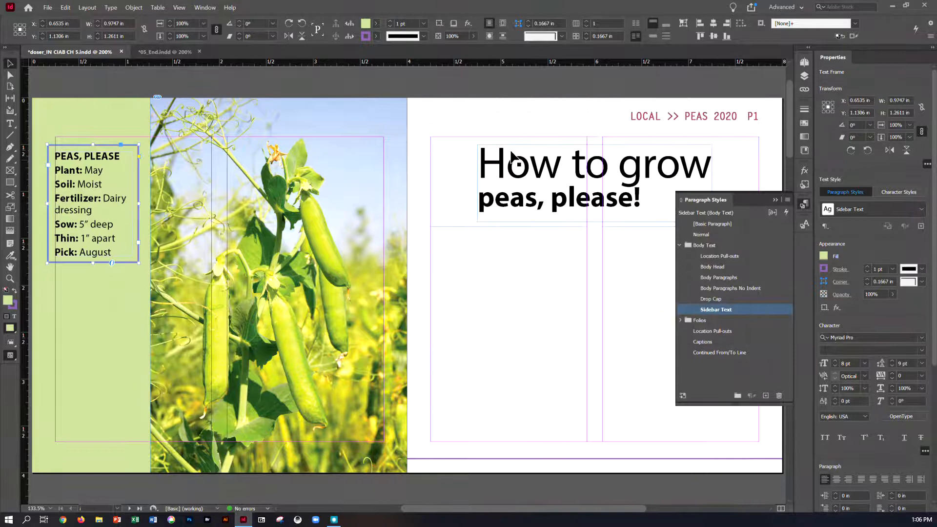
click(463, 91)
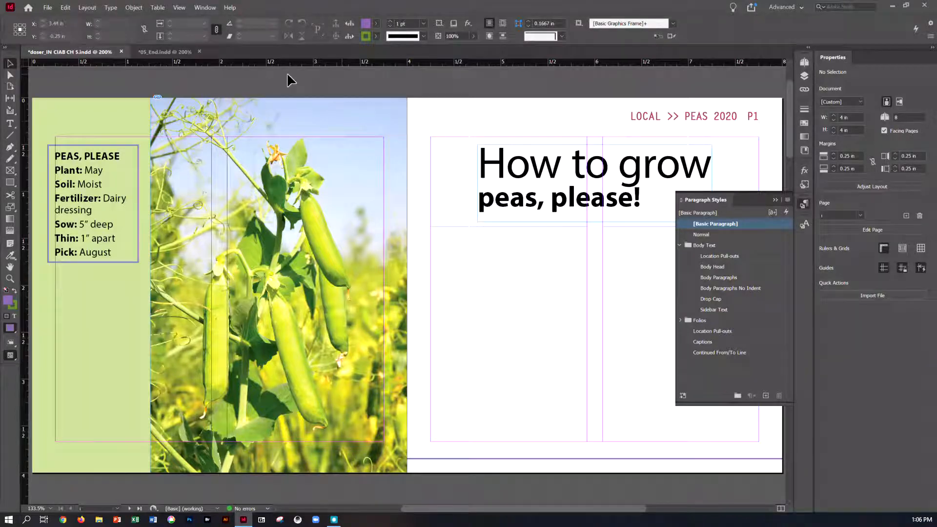
- Place the text cursor in the empty first-column frame below the headline and show hidden characters
click(10, 124)
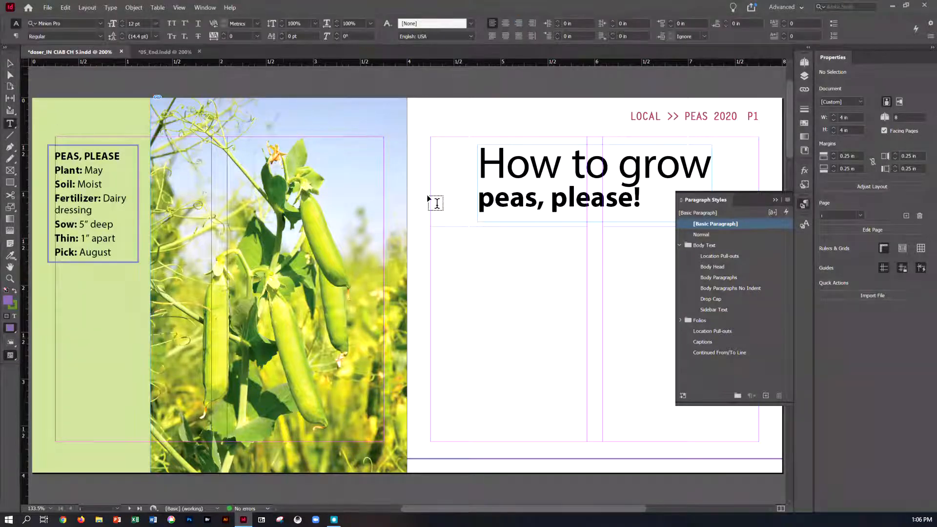
click(448, 237)
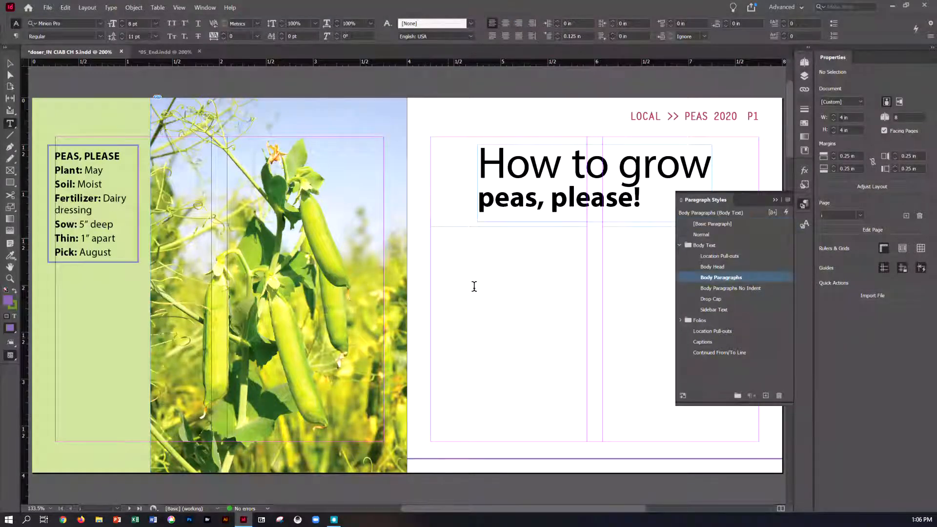
click(449, 259)
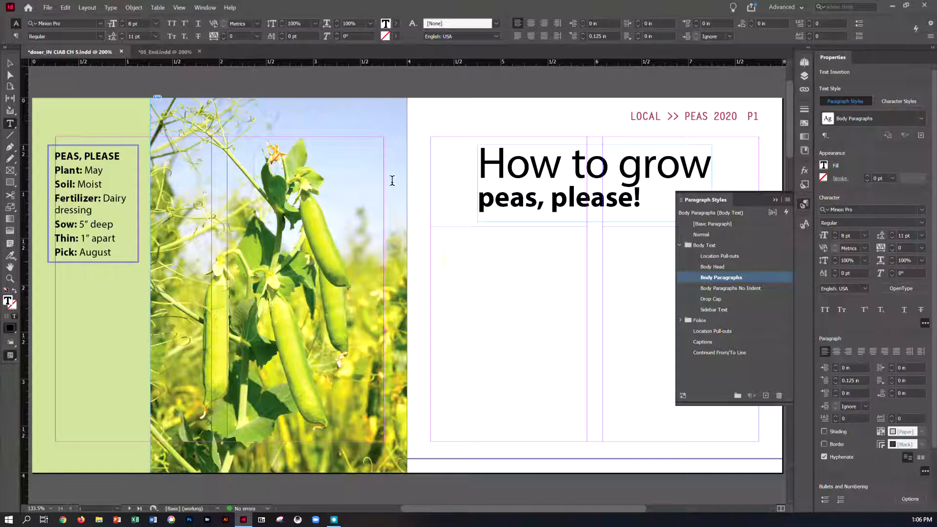
click(109, 9)
click(166, 312)
- Place 05_Peas.docx from the Lesson05 folder into the first-column frame below the headline
click(47, 7)
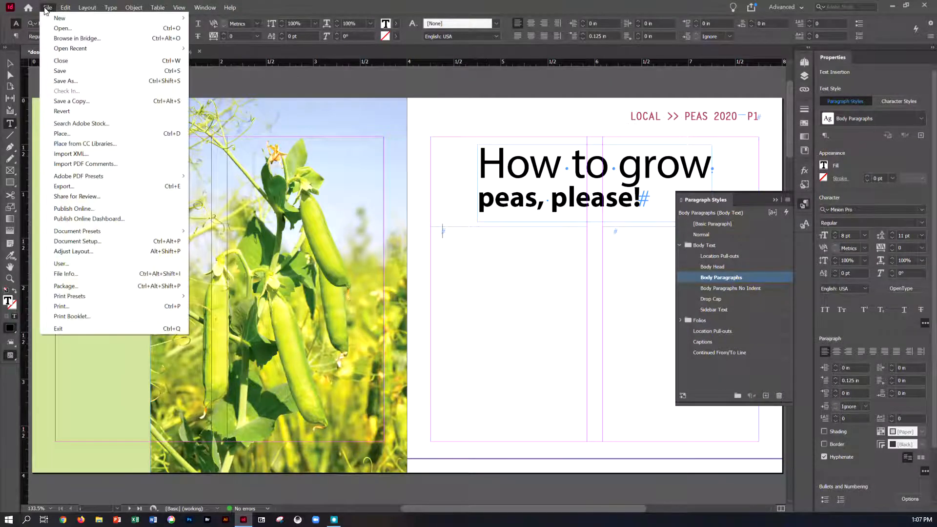
click(62, 133)
scroll(500, 226, down, 1)
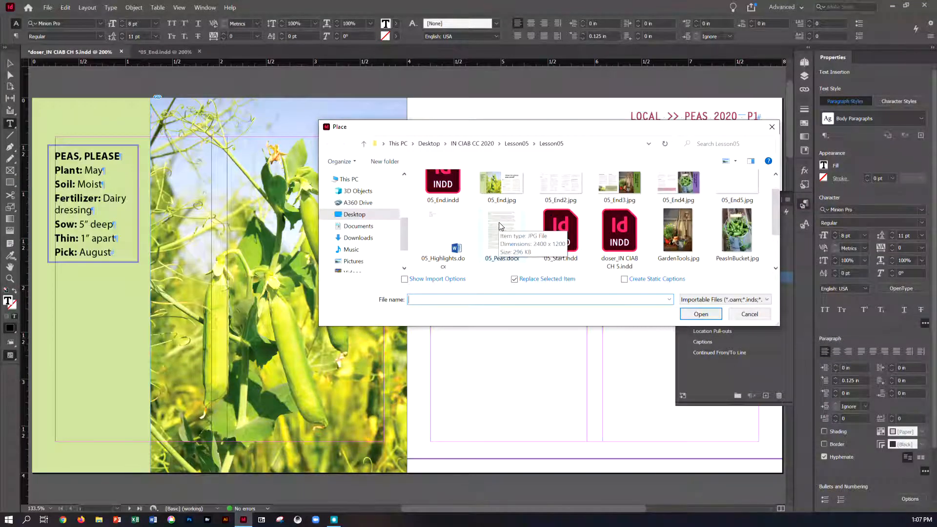
click(499, 227)
click(684, 313)
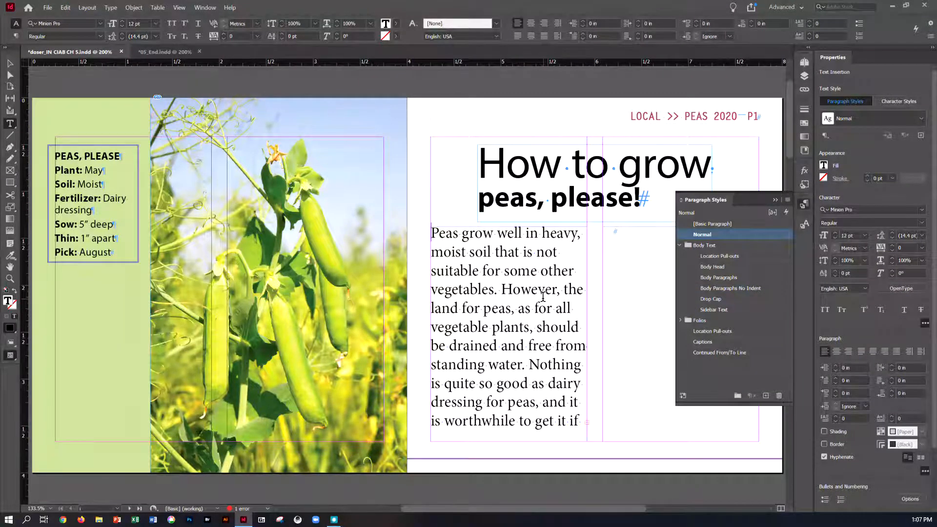
- Thread the overset article text from page 1's first-column frame into the second-column frame
click(774, 200)
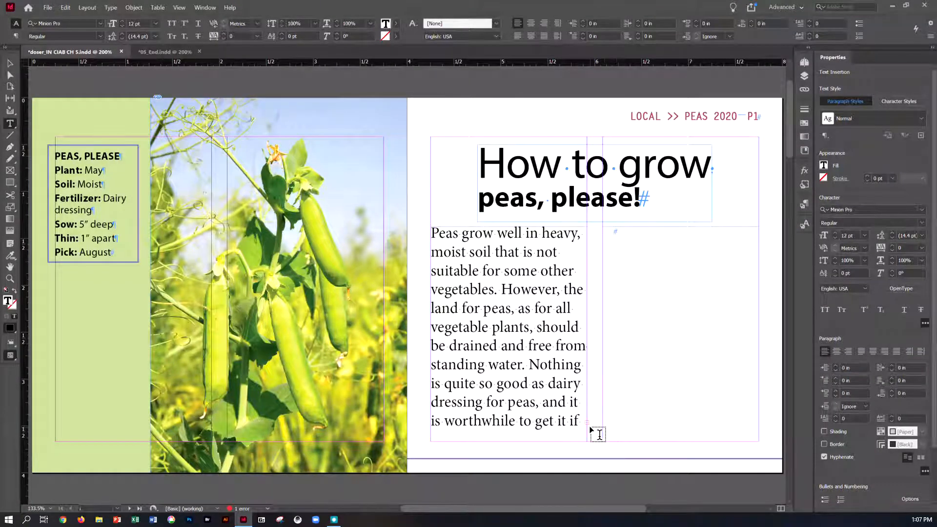
drag(588, 509, 630, 510)
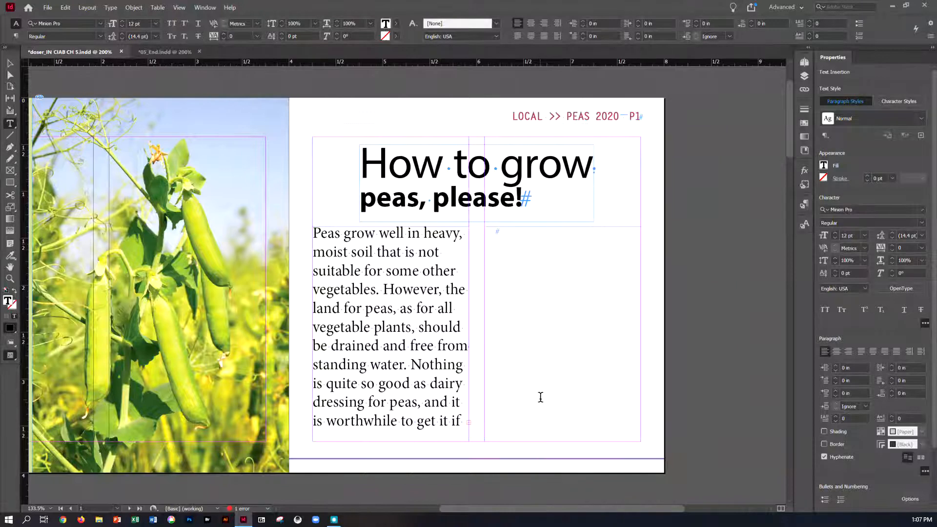
click(10, 64)
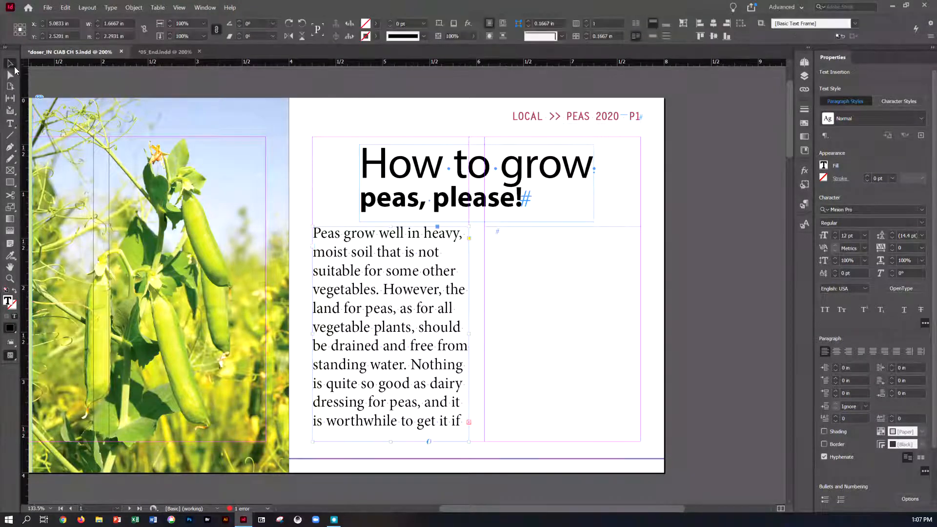
click(469, 423)
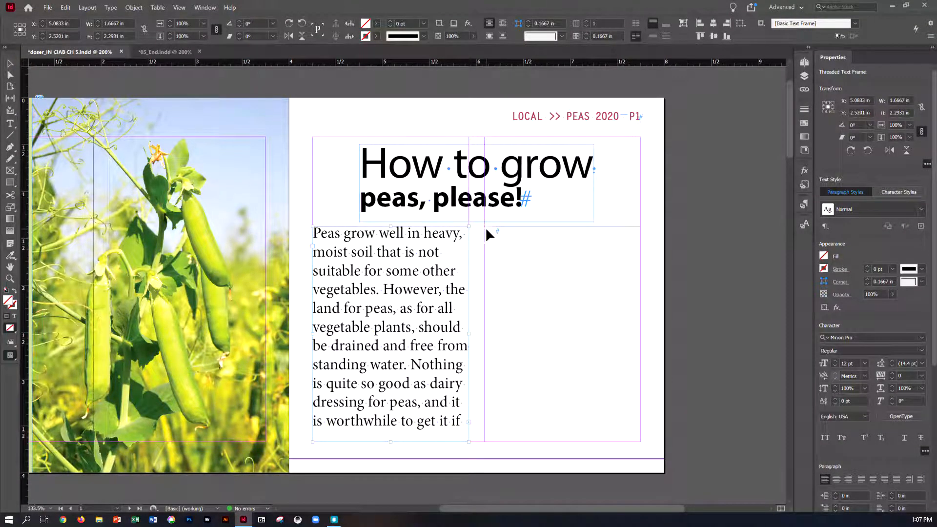
click(502, 251)
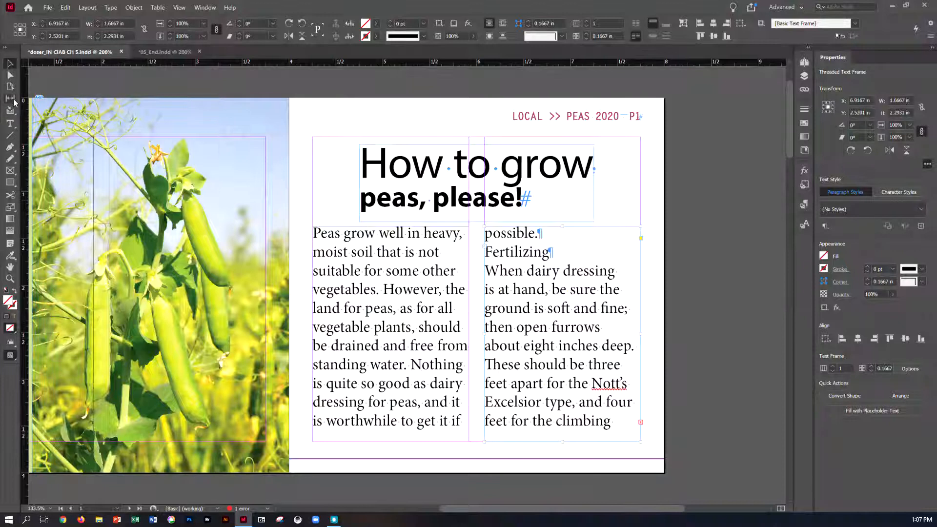
- Select page 1's first-column text frame and save the document
click(407, 439)
mouse_move(392, 442)
mouse_down()
mouse_move(389, 387)
mouse_move(394, 441)
mouse_up()
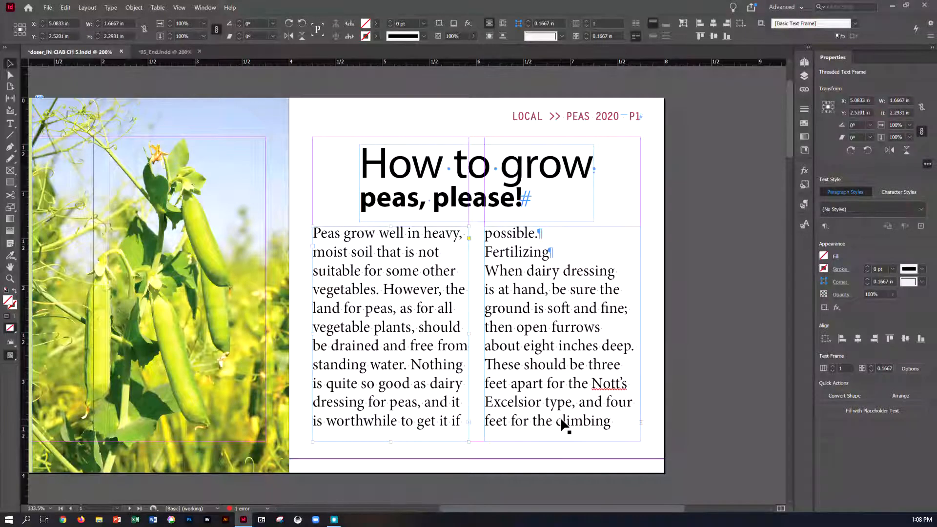
key(ctrl+s)
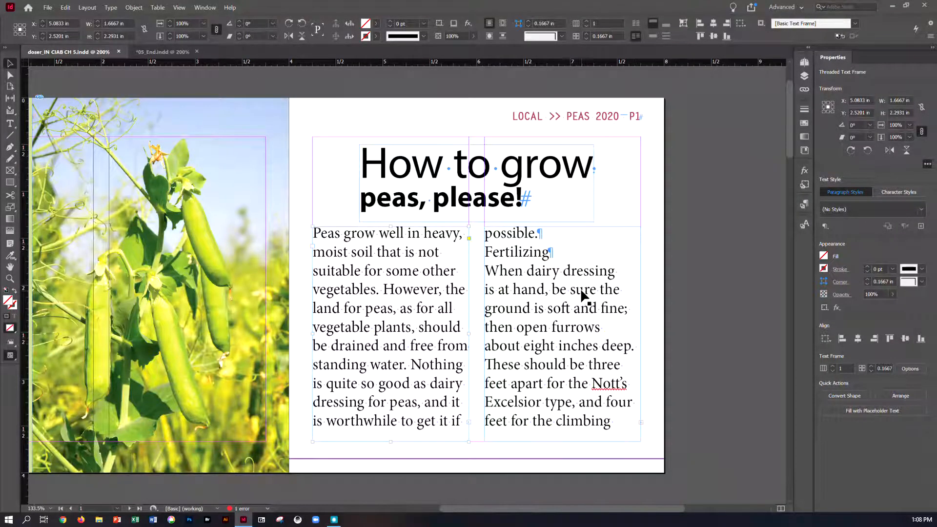
click(640, 423)
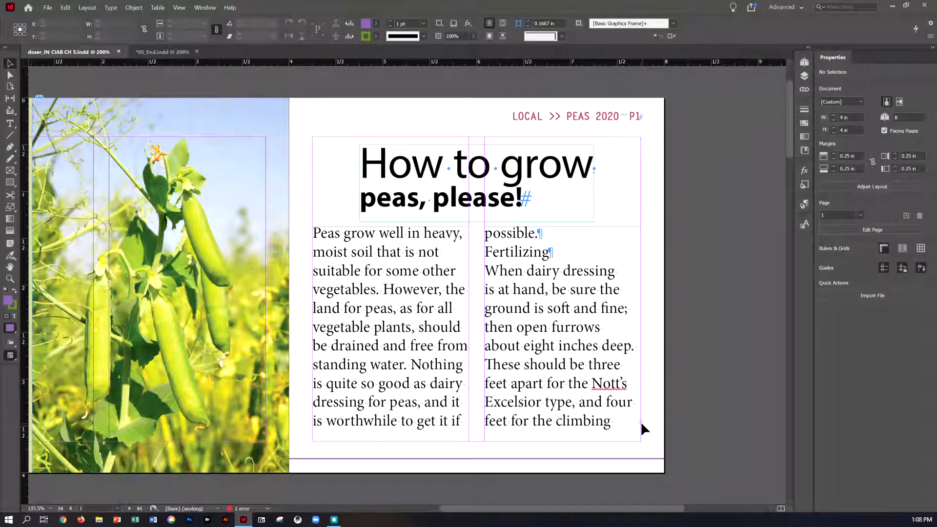
click(81, 7)
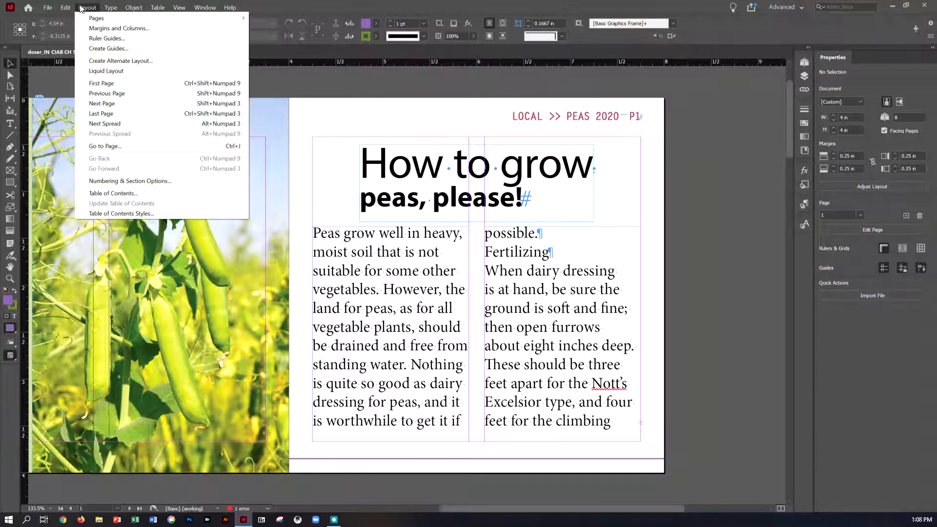
click(103, 123)
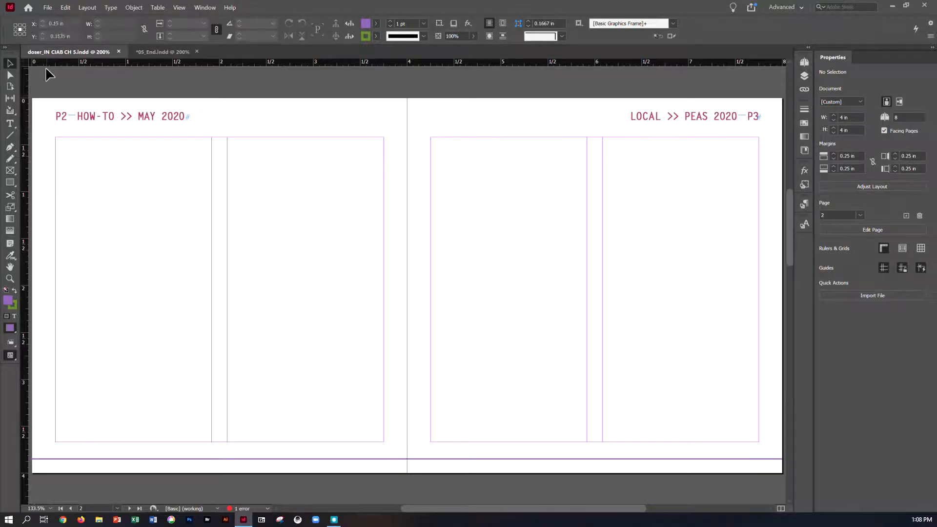
scroll(586, 146, up, 8)
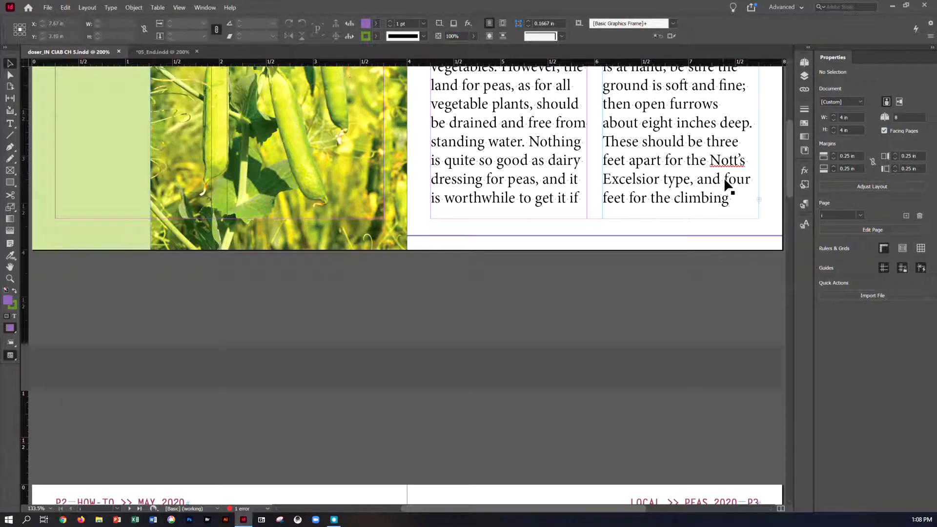
- Flow the overset article text from page 1's second column into both columns of page 2 and save the document
click(758, 199)
scroll(683, 229, down, 8)
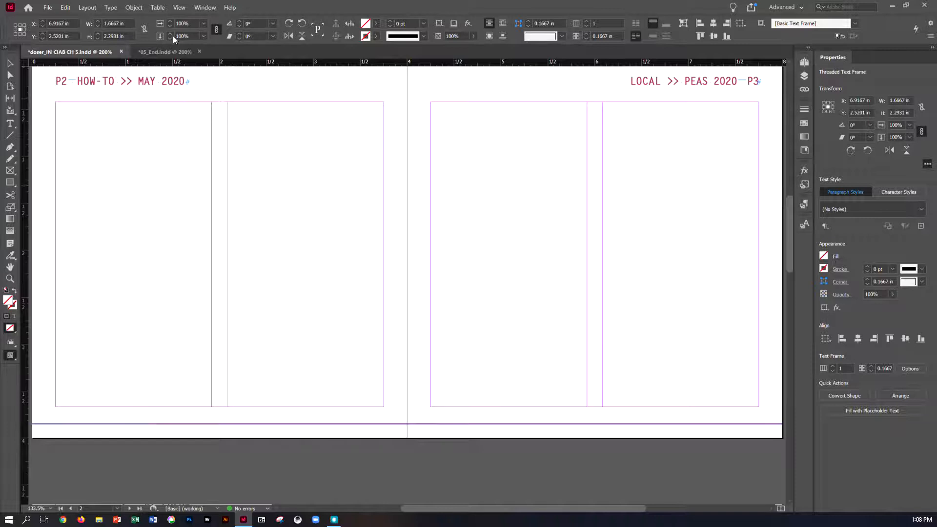
click(180, 8)
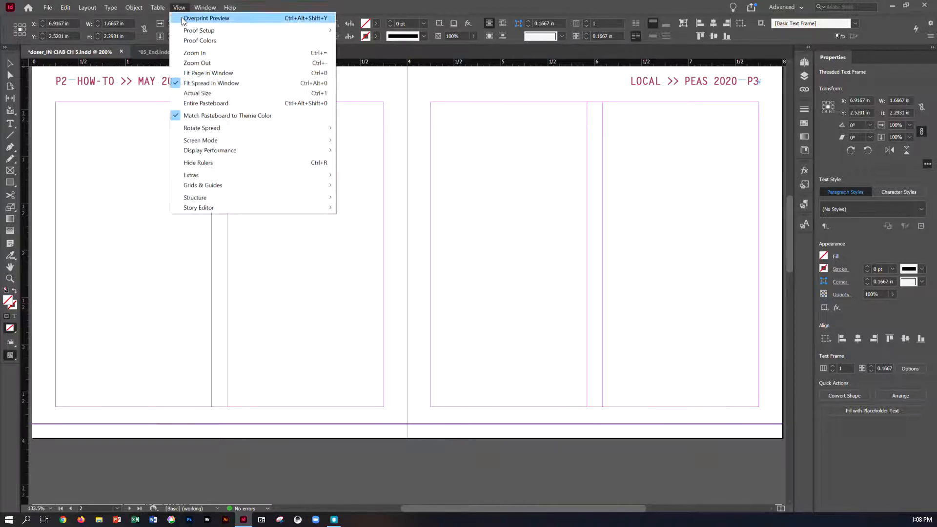
click(199, 81)
click(198, 84)
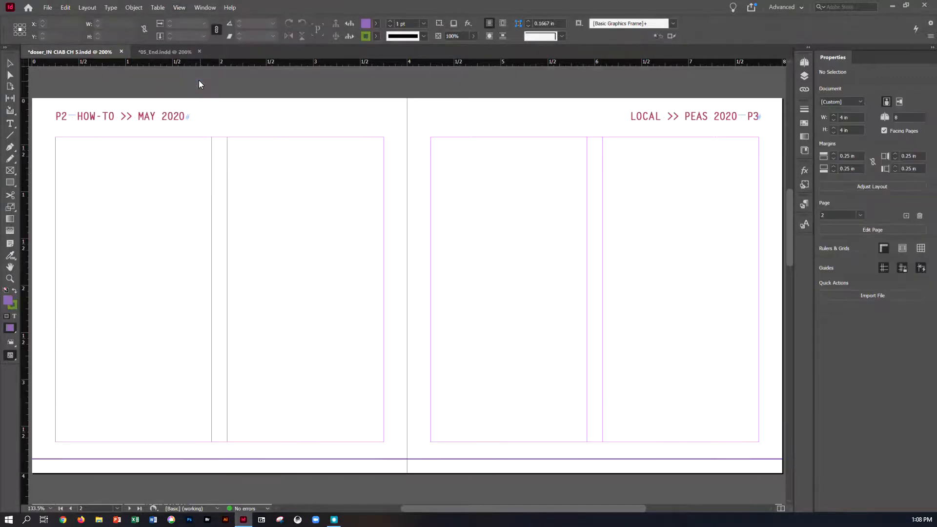
click(56, 141)
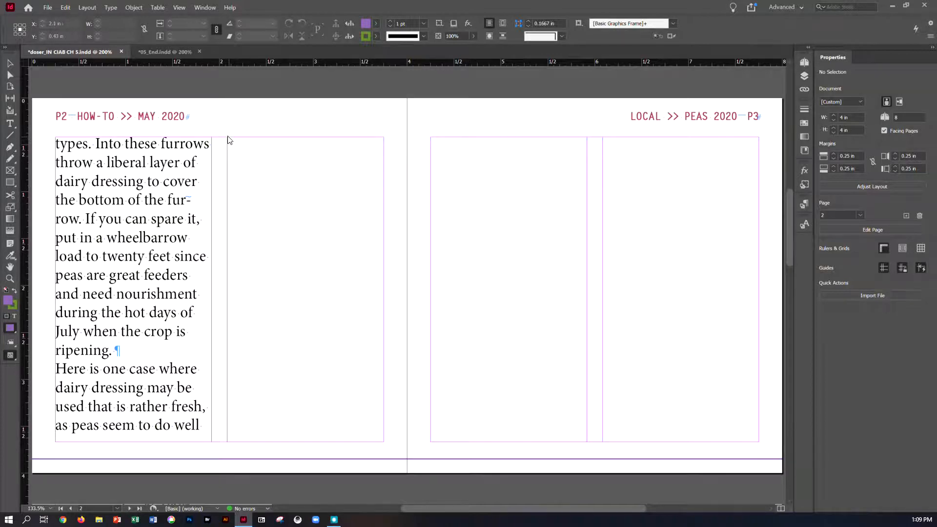
click(227, 140)
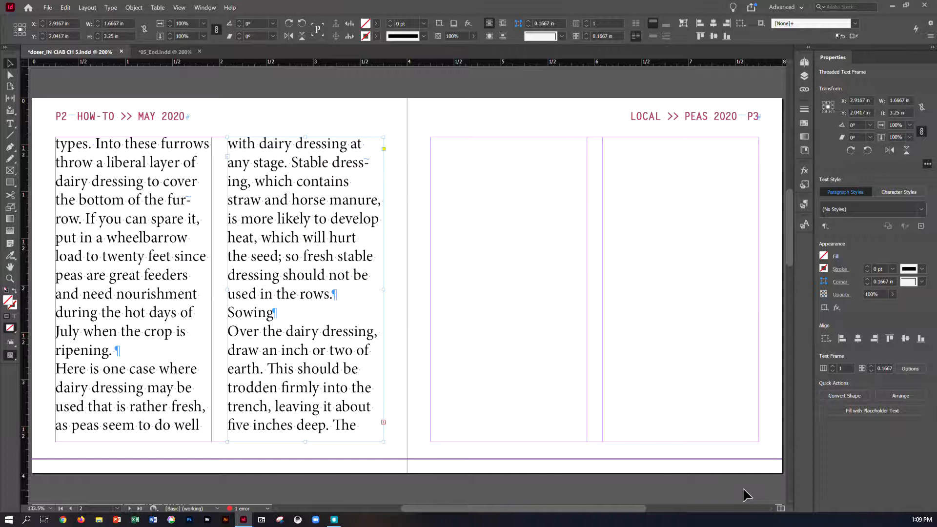
key(ctrl+s)
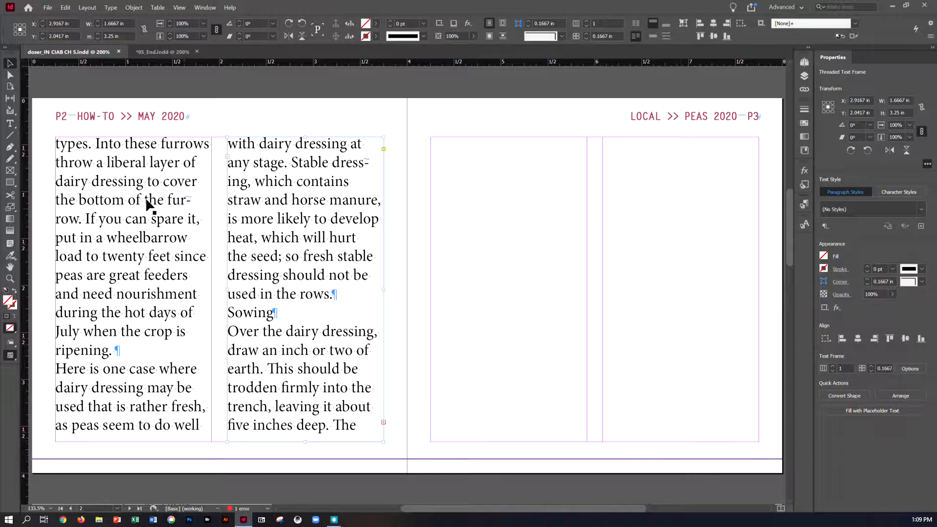
- Create two threaded text frames across both columns of page 3, 3.5 in wide and 3.25 in high overall
click(15, 126)
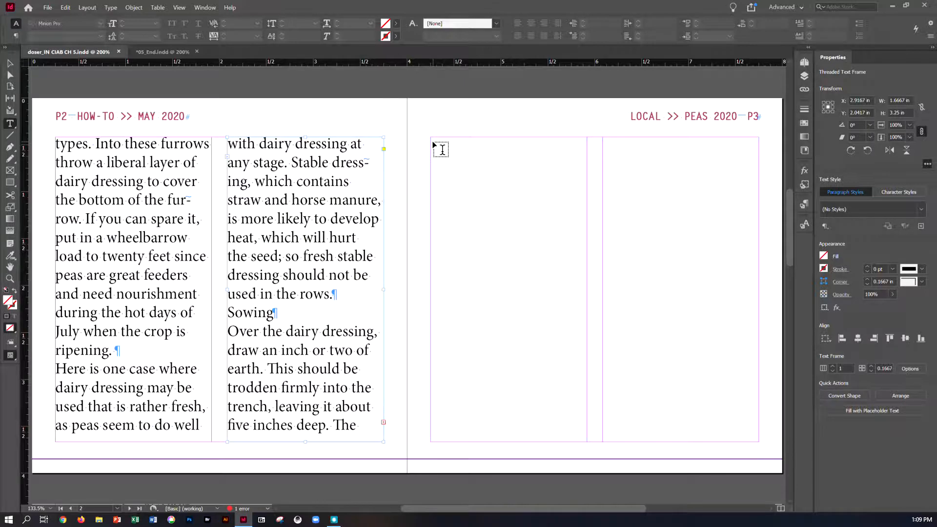
drag(435, 143, 752, 434)
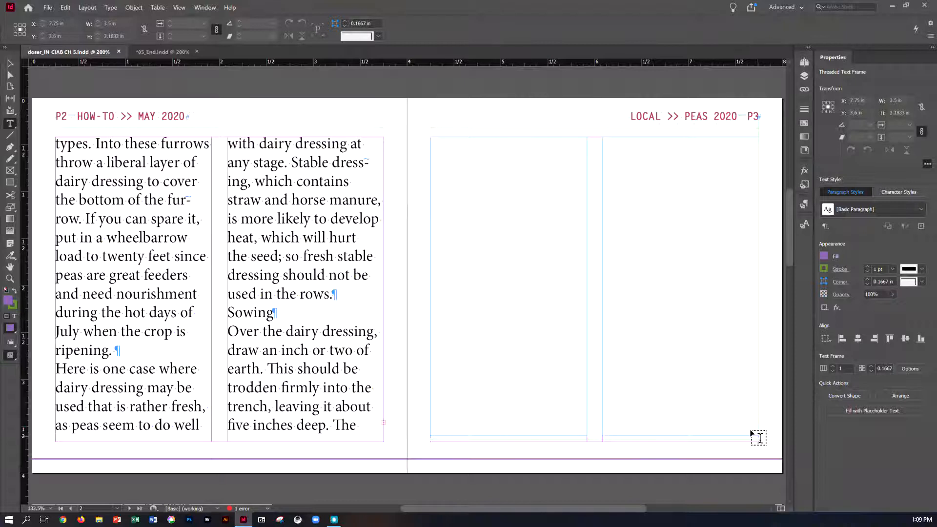
drag(751, 433, 752, 437)
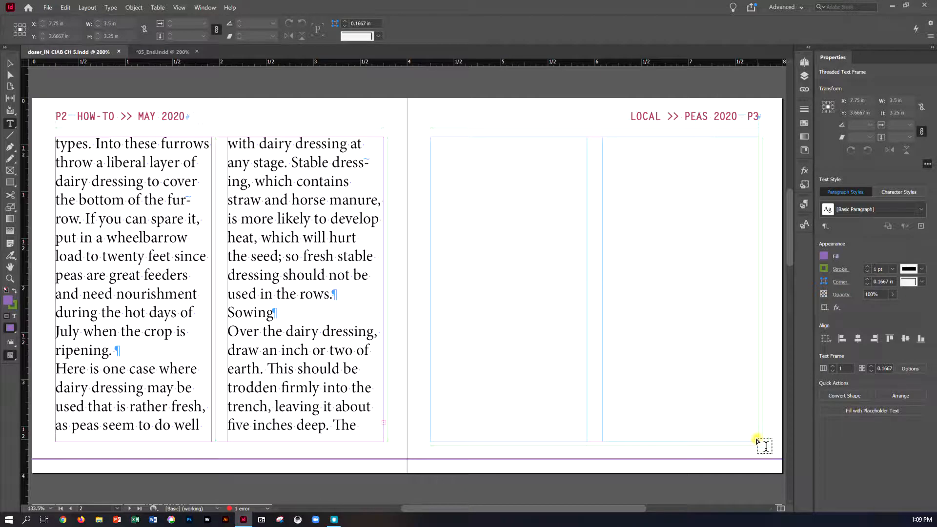
click(755, 436)
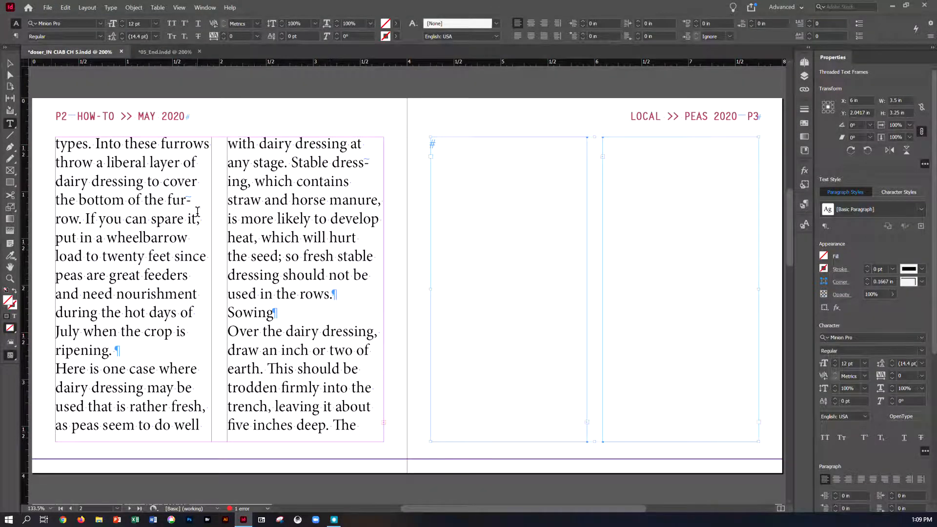
click(10, 63)
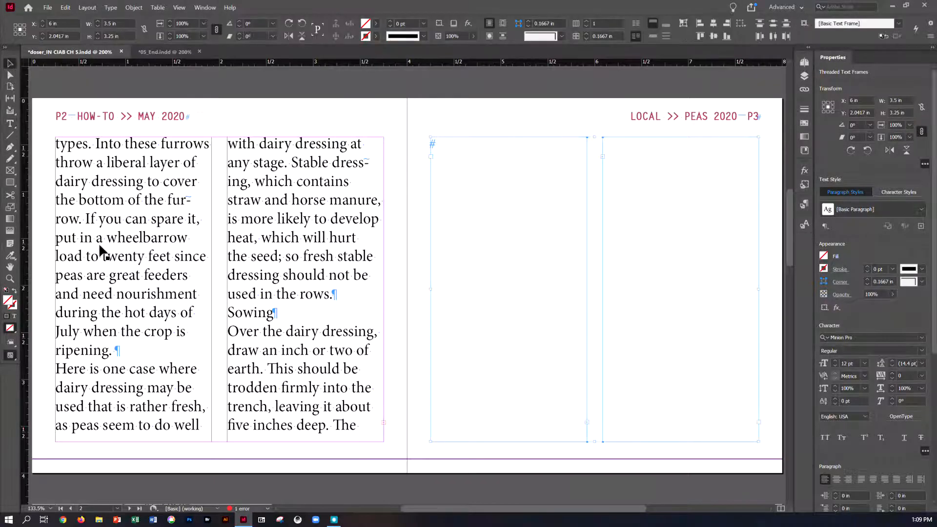
- Flow the overset article text from page 2's second column into page 3's threaded frames and save the document
click(383, 421)
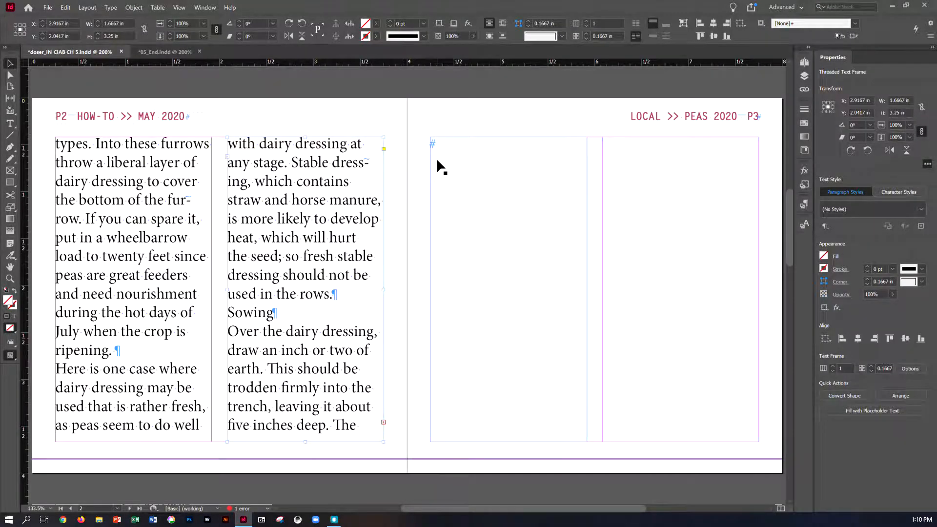
click(383, 422)
click(437, 145)
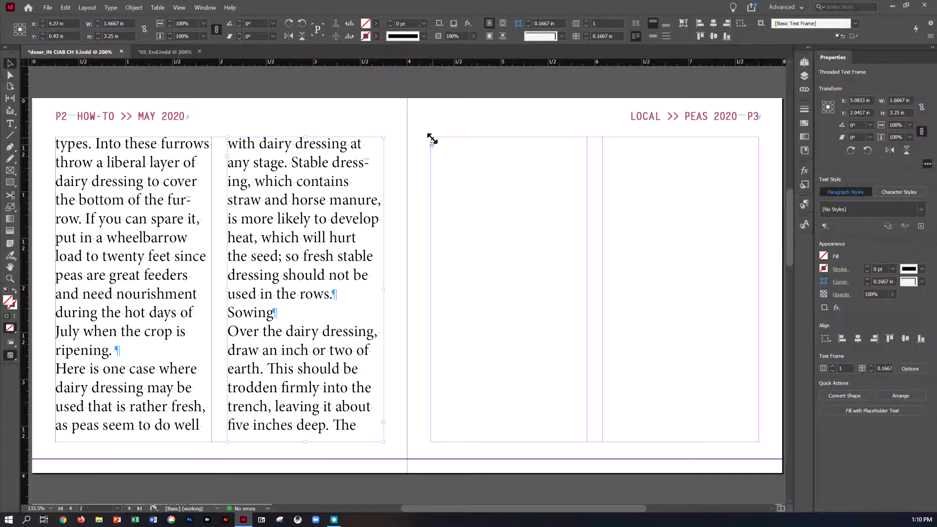
click(430, 141)
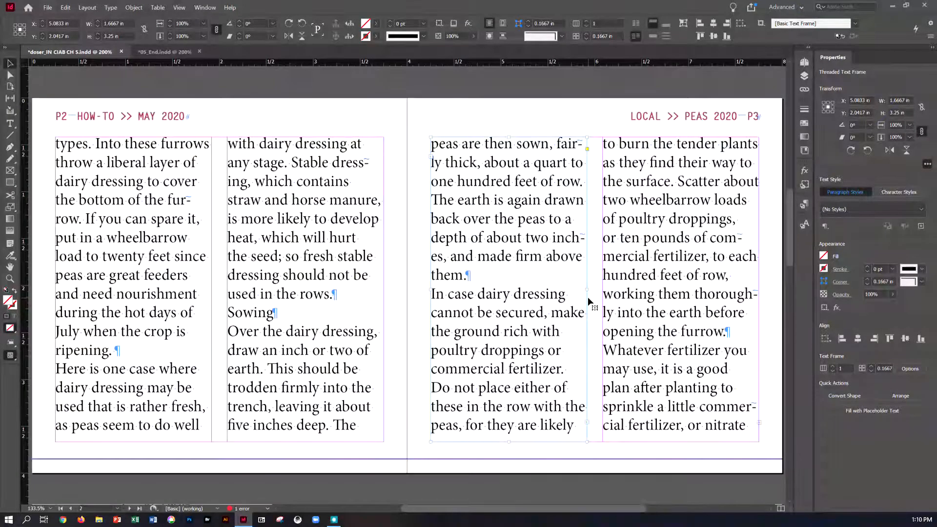
scroll(587, 297, down, 3)
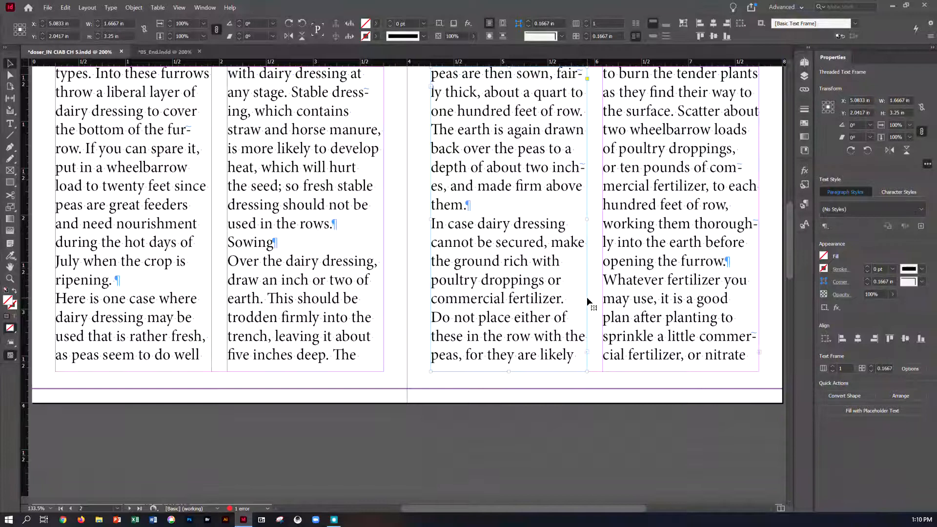
key(ctrl+s)
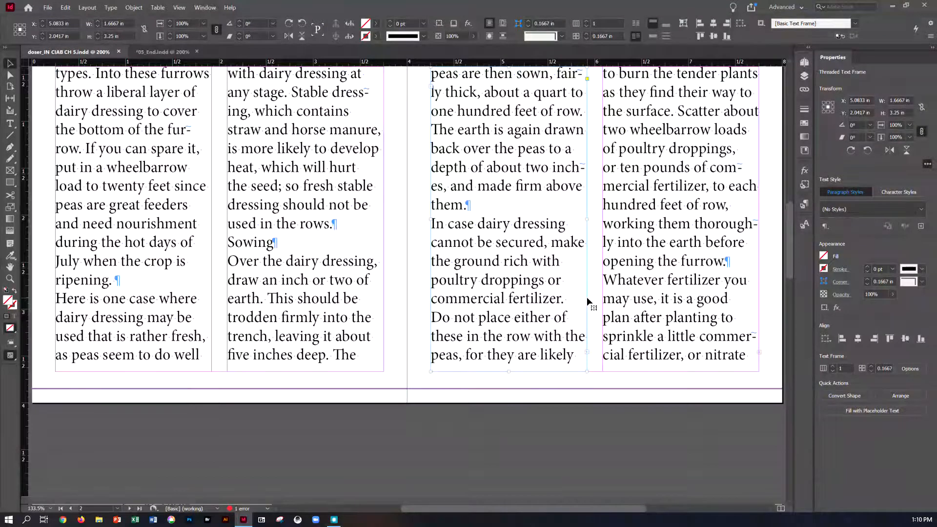
- Autoflow the overset article text from page 3's second column into the following pages, starting in page 4's first column
scroll(551, 327, down, 3)
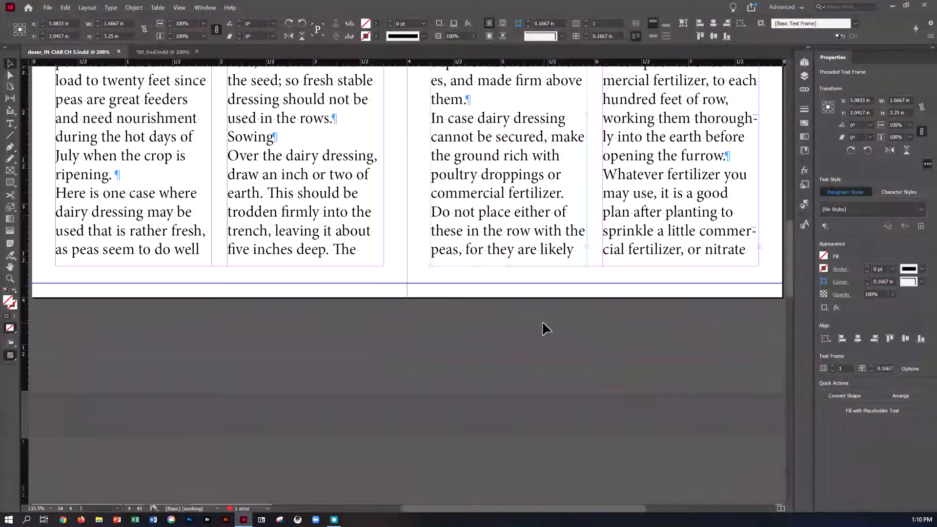
scroll(542, 320, down, 3)
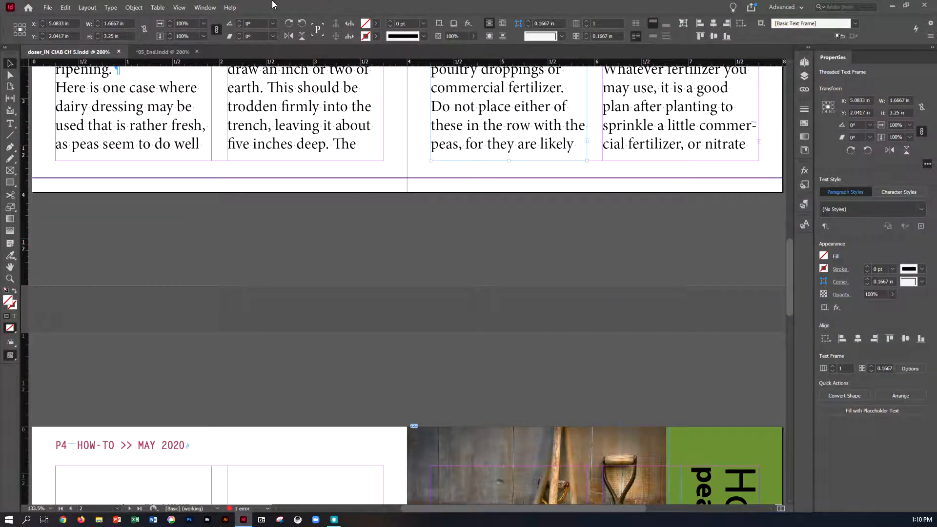
click(88, 7)
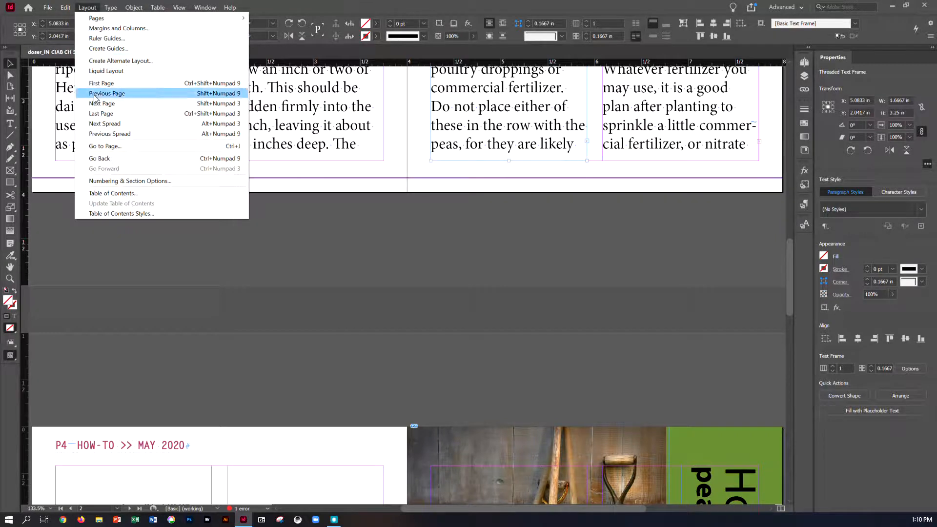
click(98, 125)
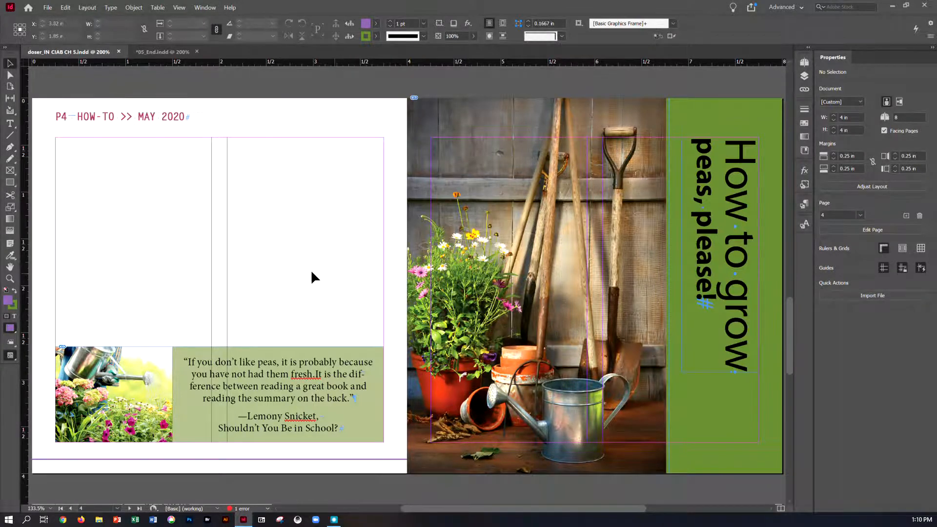
scroll(331, 273, up, 6)
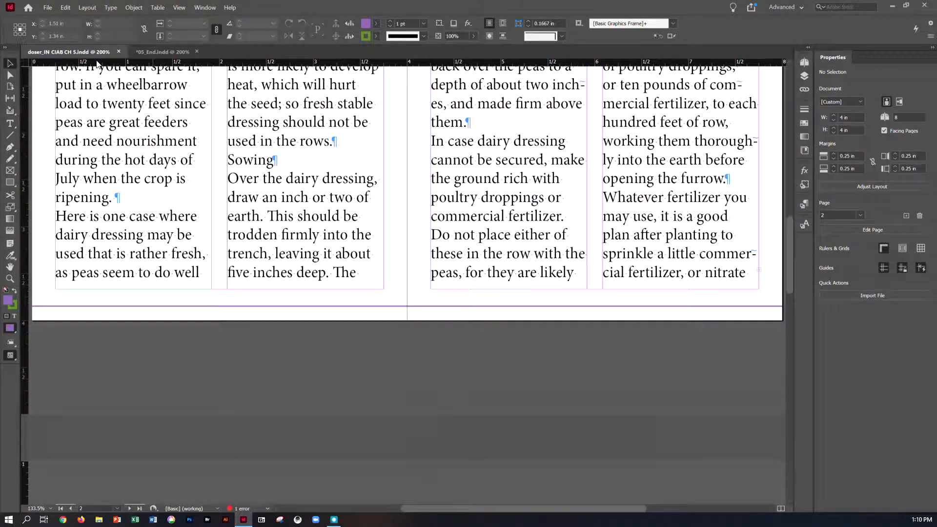
click(760, 270)
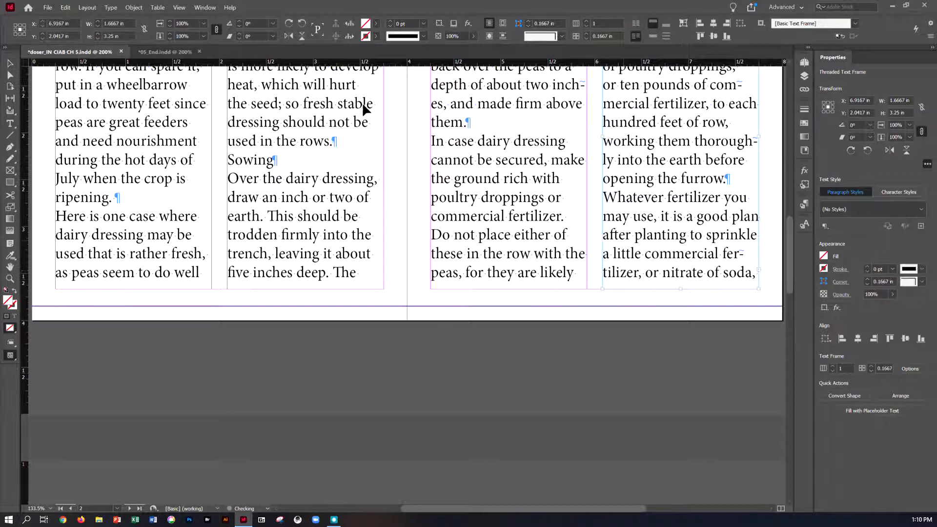
click(88, 8)
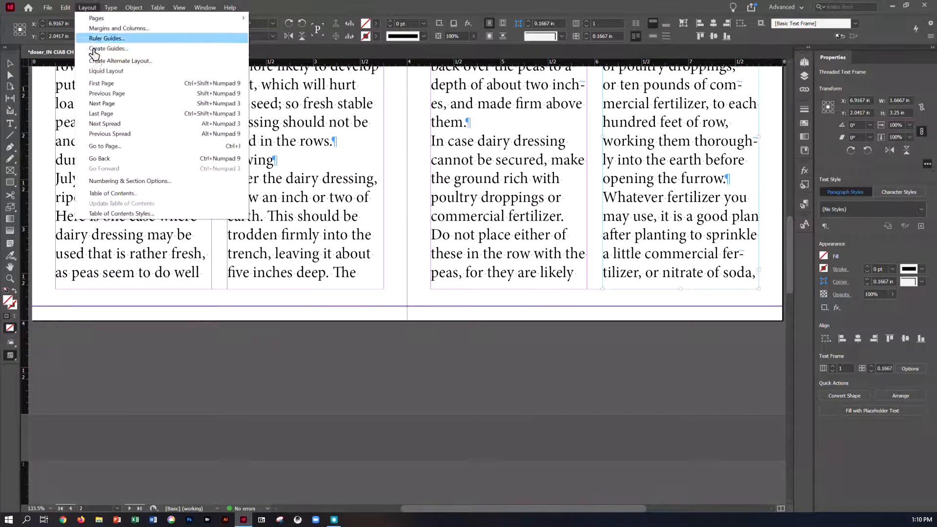
click(121, 117)
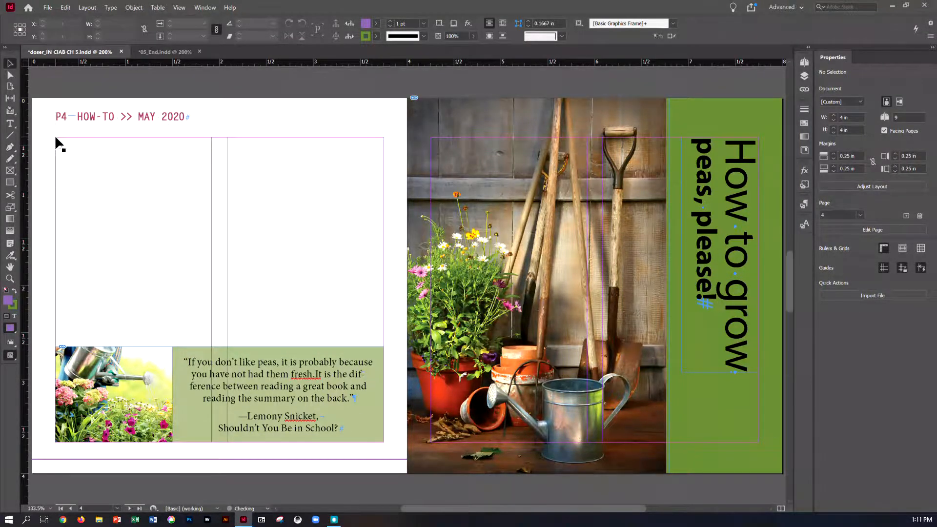
click(56, 142)
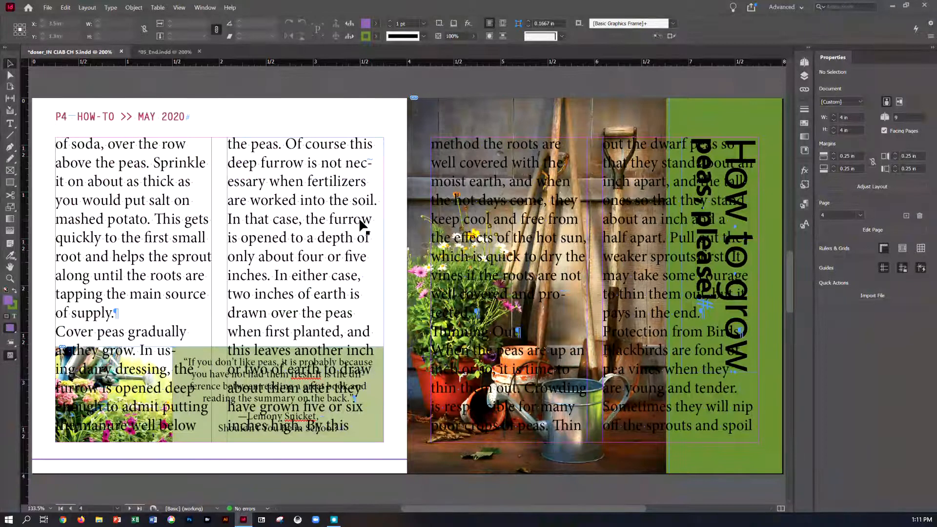
- Examine where the autoflowed text overlaps the photos and quote boxes on the spreads of pages 4–5 and 6–7
scroll(383, 224, down, 5)
scroll(436, 226, down, 10)
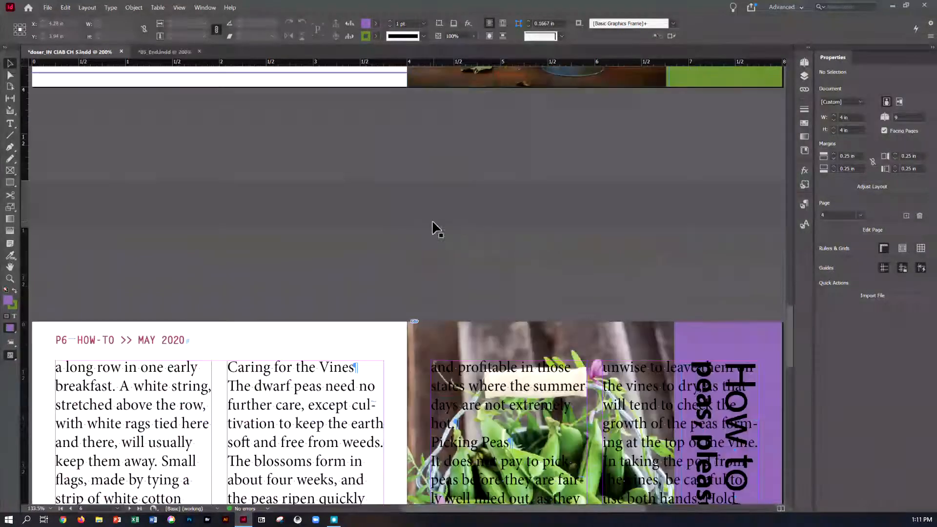
scroll(501, 297, down, 10)
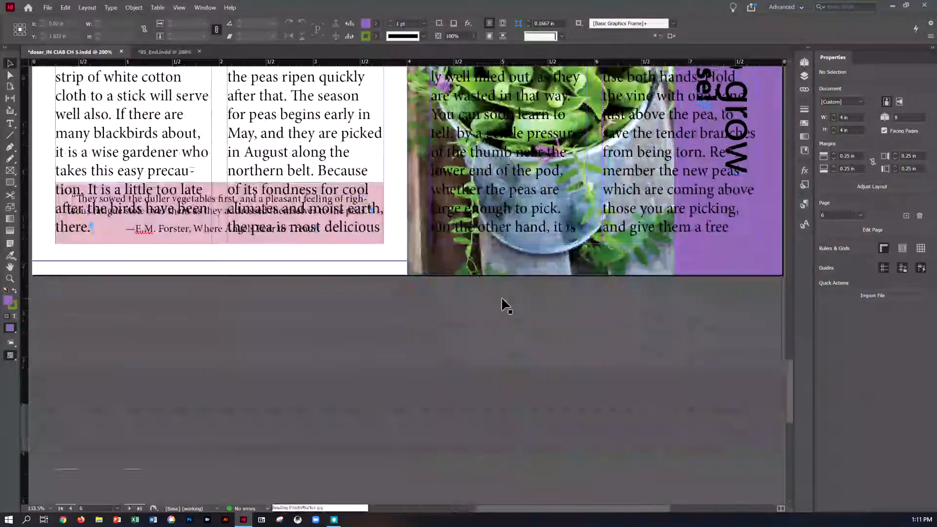
scroll(501, 297, up, 7)
scroll(503, 304, up, 4)
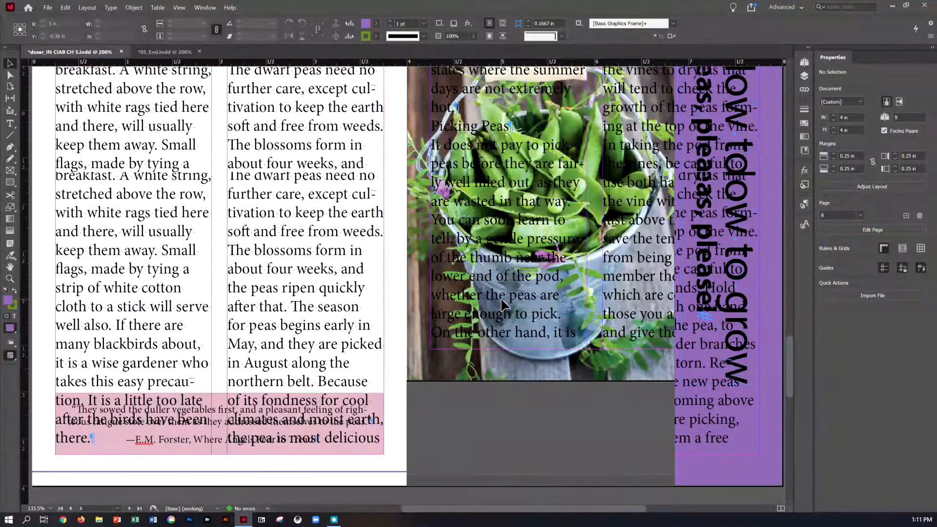
scroll(504, 305, up, 8)
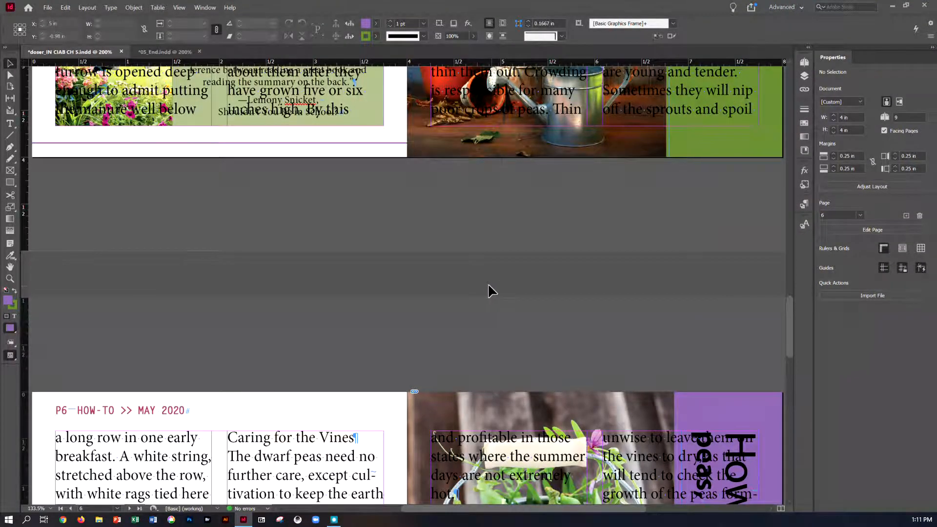
scroll(384, 207, up, 6)
scroll(412, 188, up, 3)
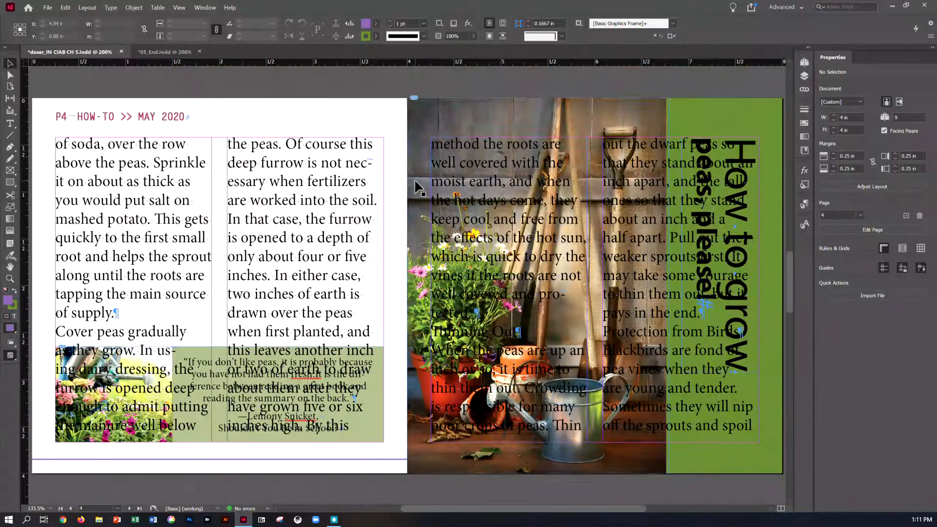
- Delete both article text frames that cover the garden tools photo on page 5
click(454, 143)
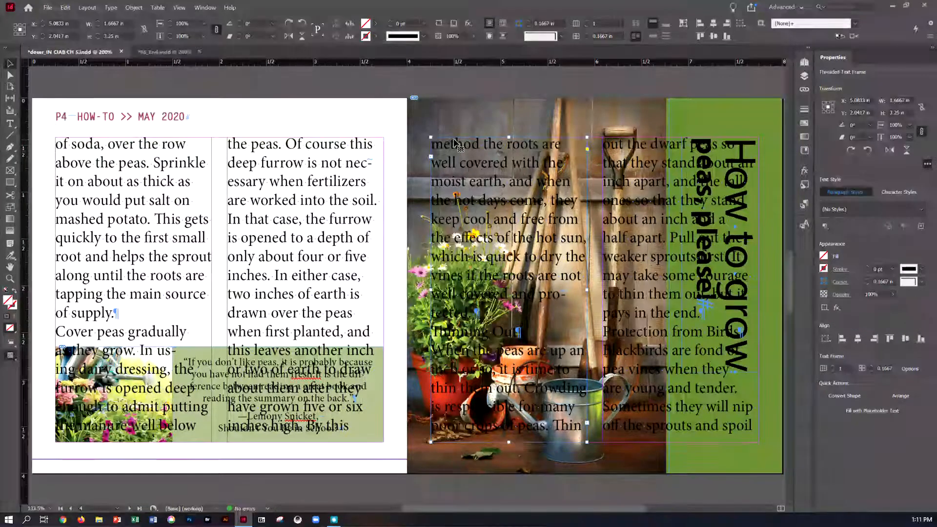
shift+click(620, 144)
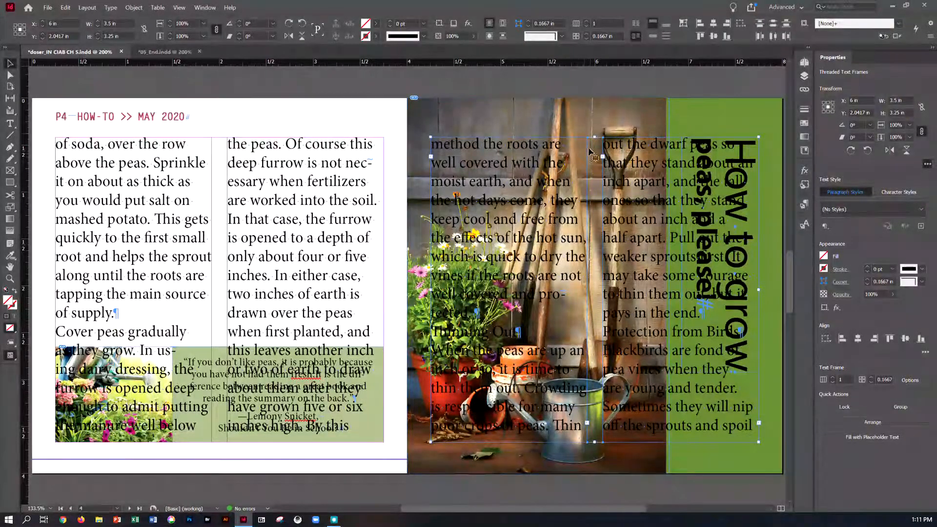
click(66, 8)
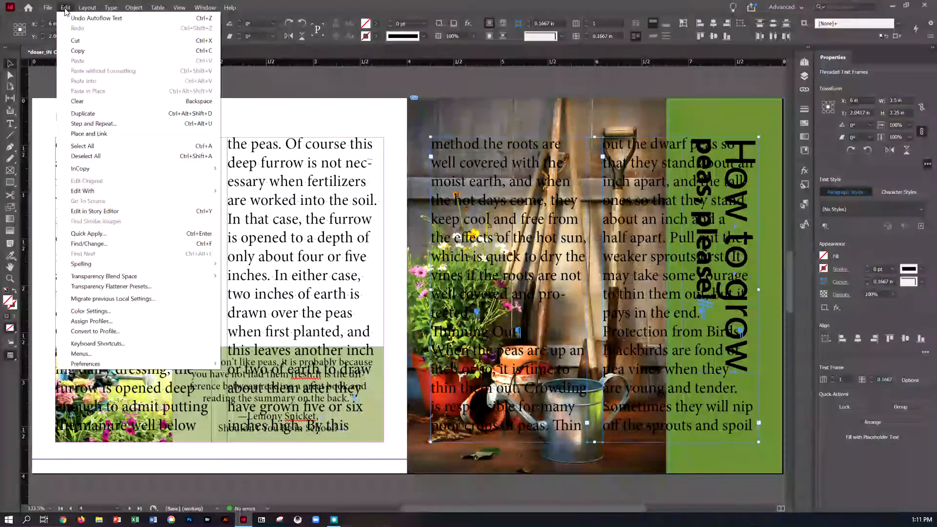
click(74, 101)
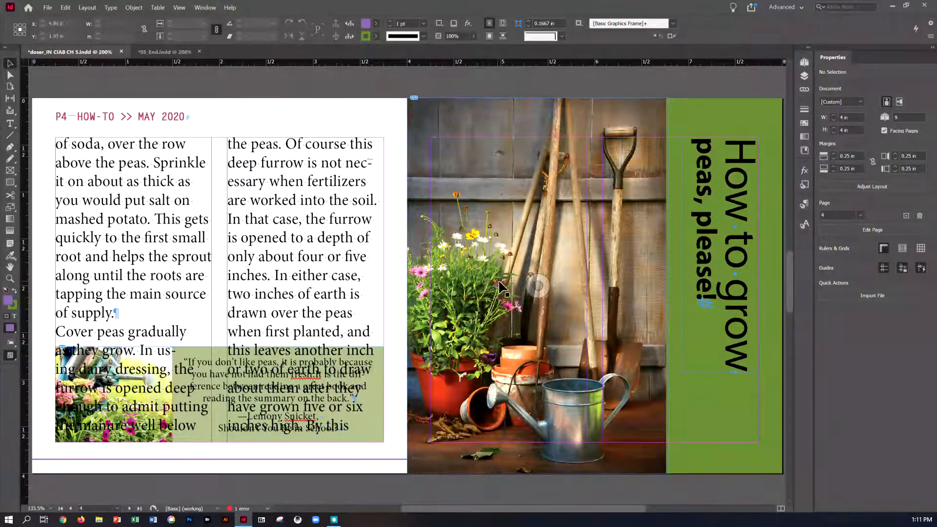
- Delete both article text frames that cover the pea bucket photo on page 7 and return to the page 4 spread
scroll(513, 288, down, 5)
scroll(566, 287, down, 10)
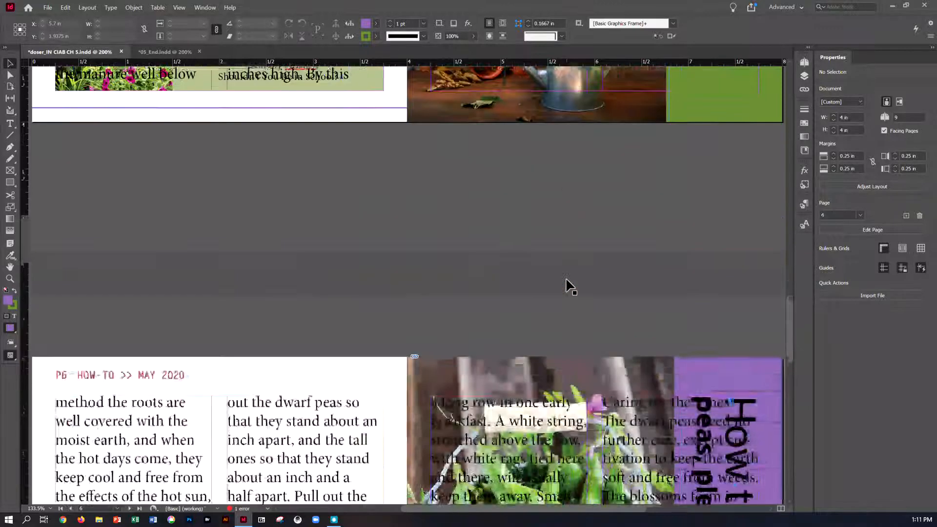
mouse_move(523, 230)
mouse_down()
mouse_move(567, 232)
mouse_move(537, 233)
mouse_up()
click(537, 233)
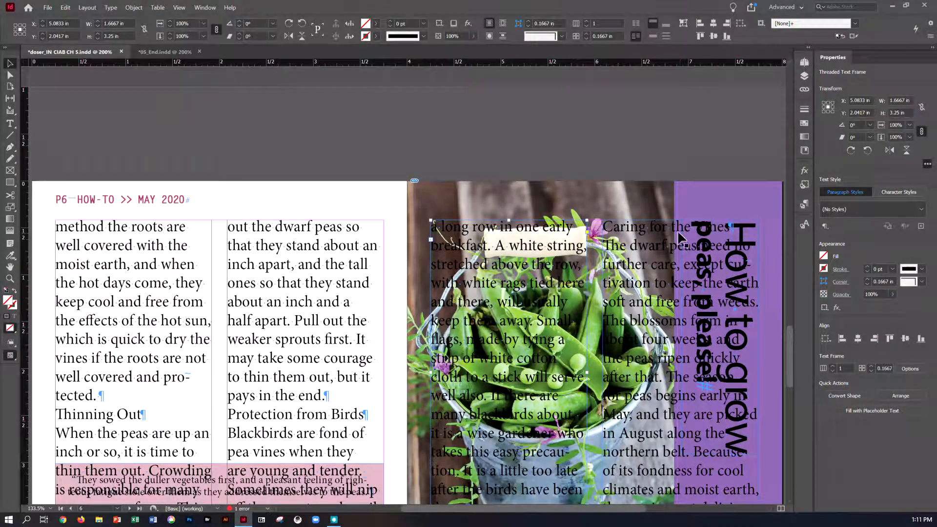
shift+click(702, 225)
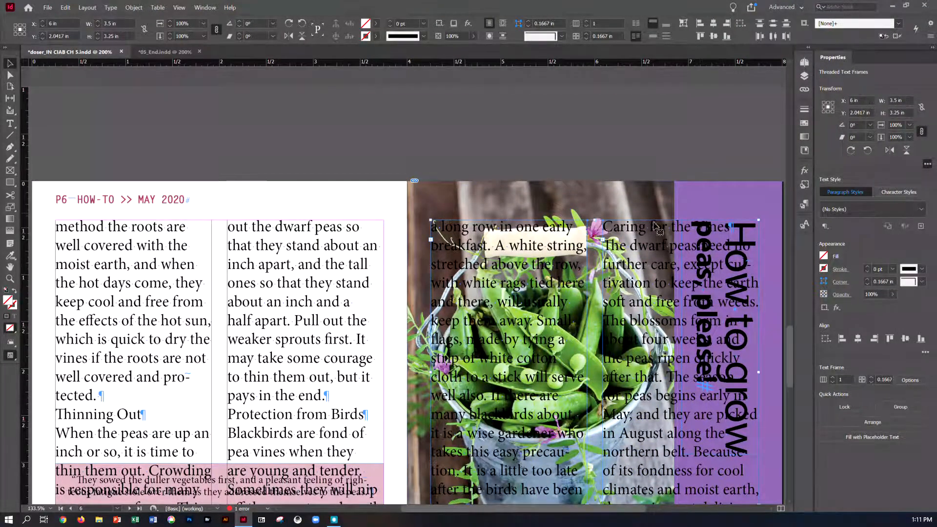
click(65, 8)
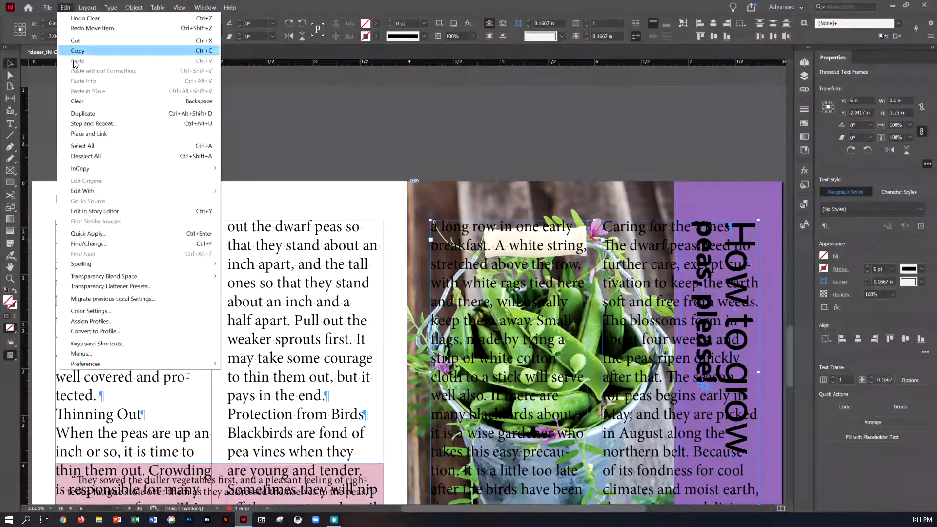
click(77, 101)
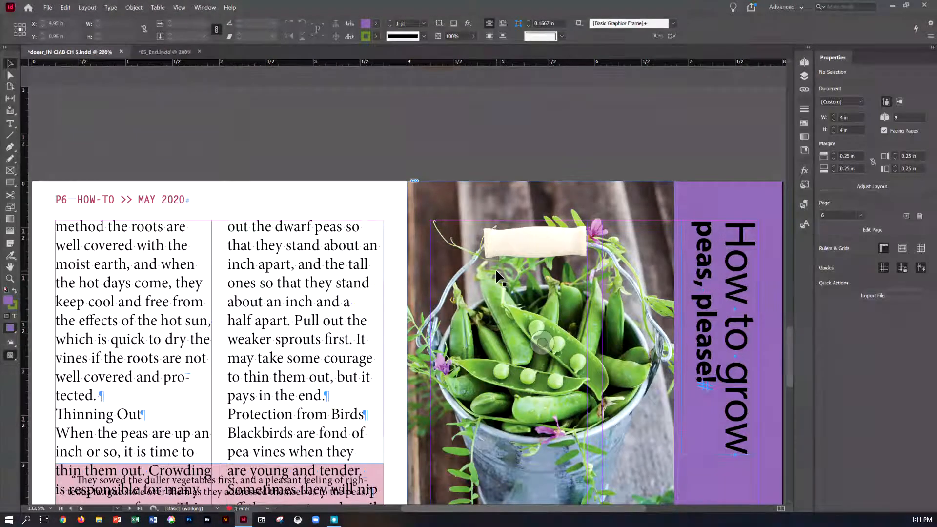
scroll(496, 272, up, 5)
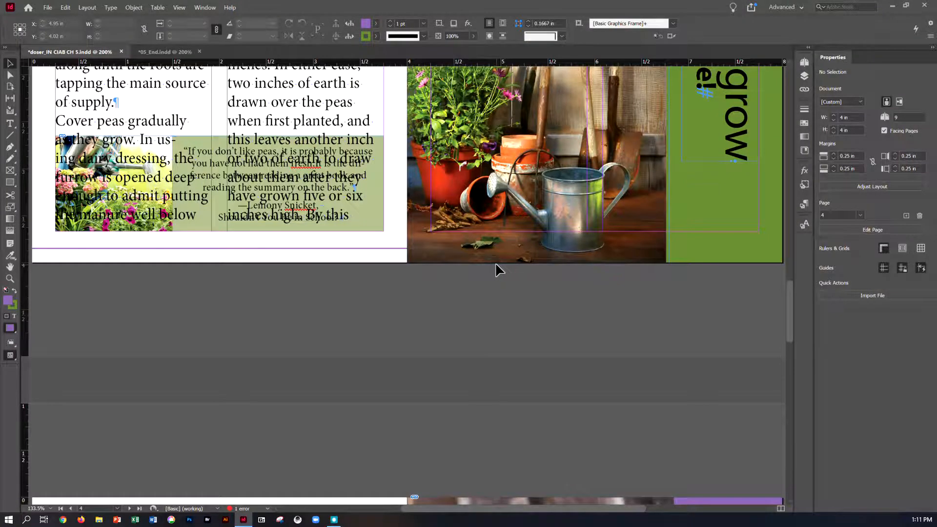
scroll(496, 251, up, 3)
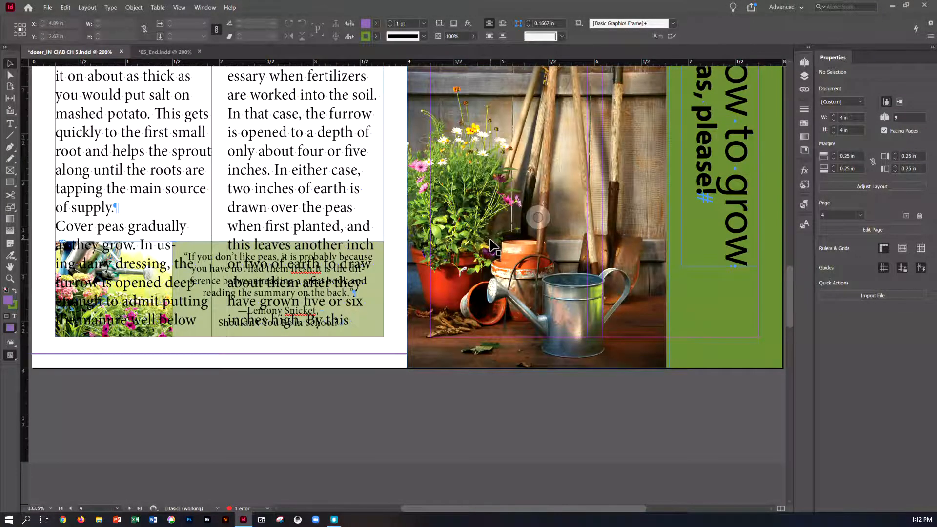
- Save the document, and apply the Body Paragraphs paragraph style to the entire threaded article story
key(ctrl+s)
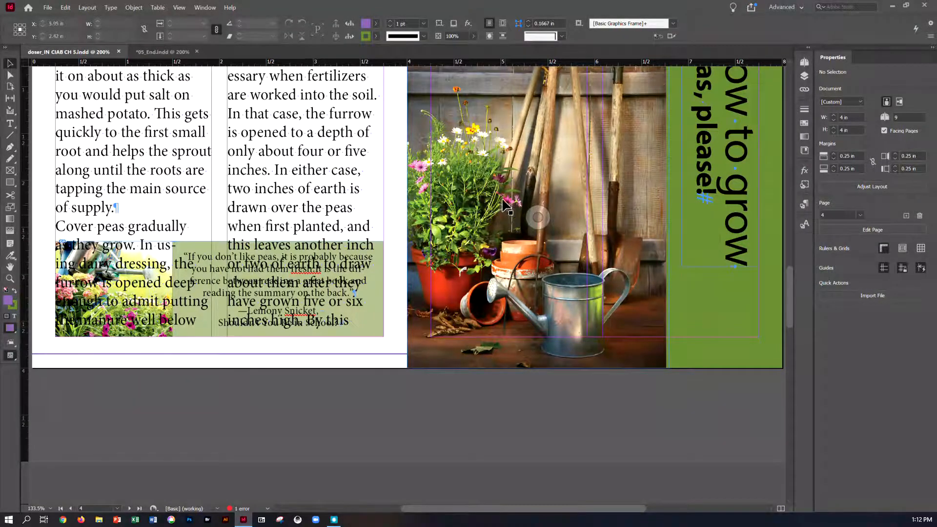
scroll(263, 75, up, 4)
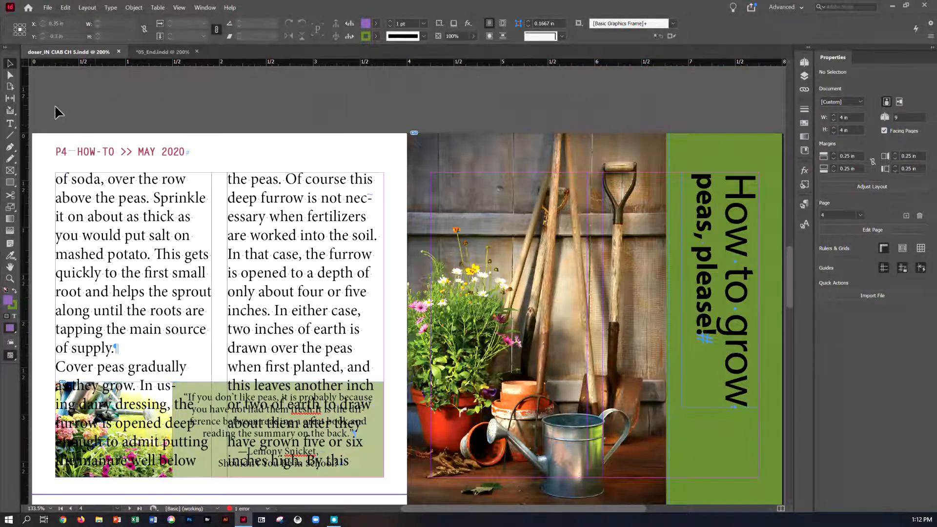
click(13, 125)
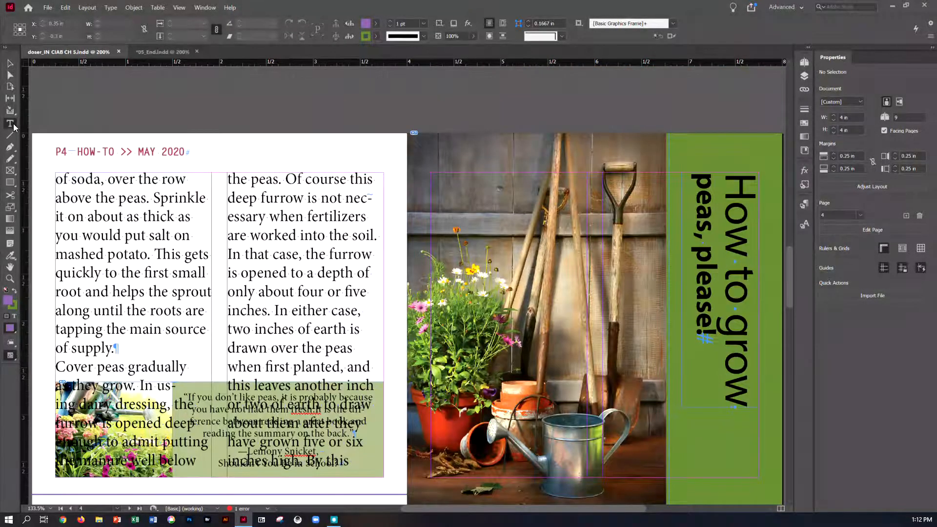
click(56, 178)
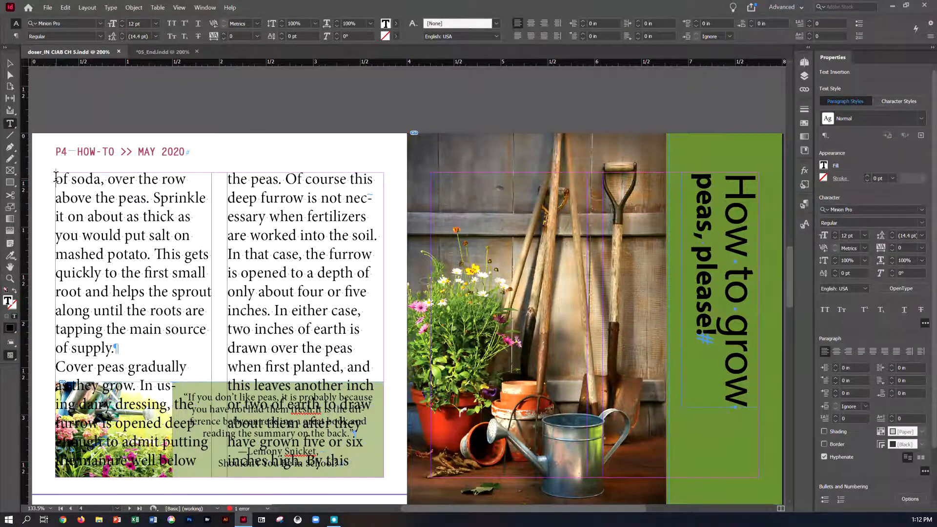
click(68, 9)
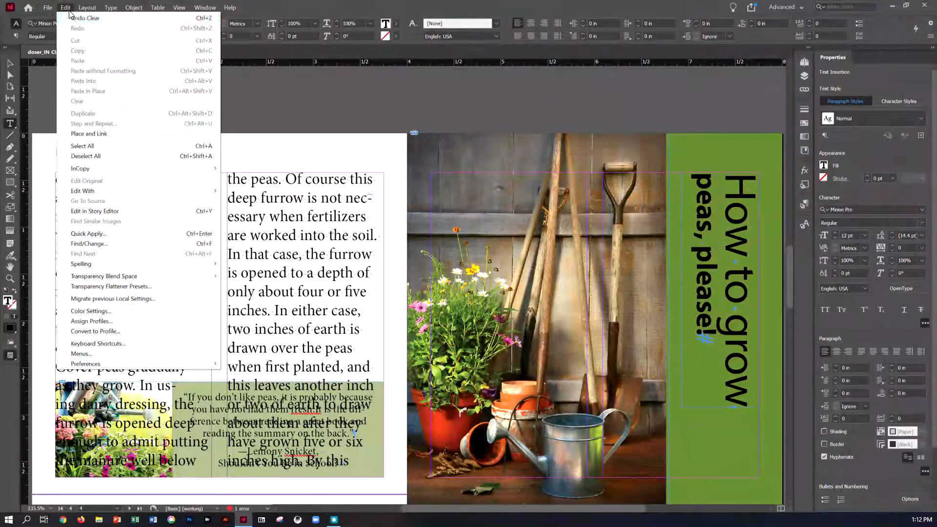
click(81, 146)
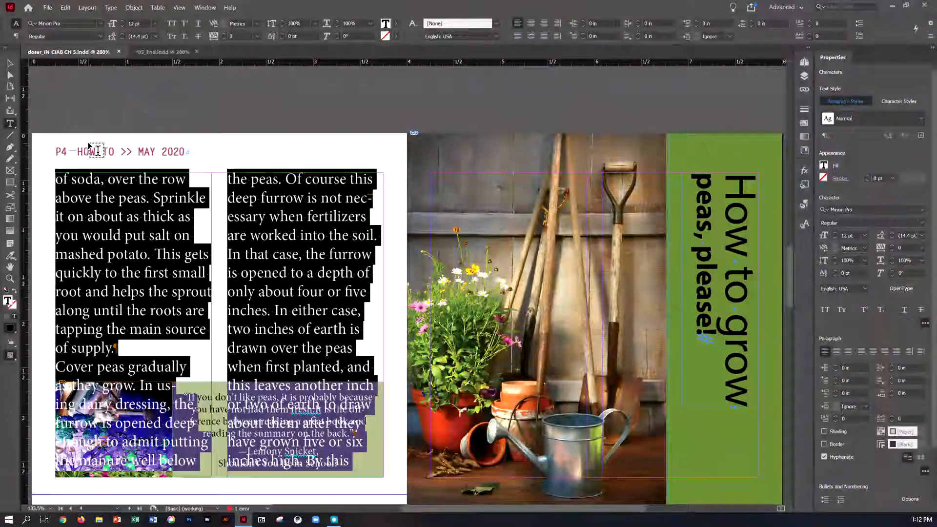
click(112, 8)
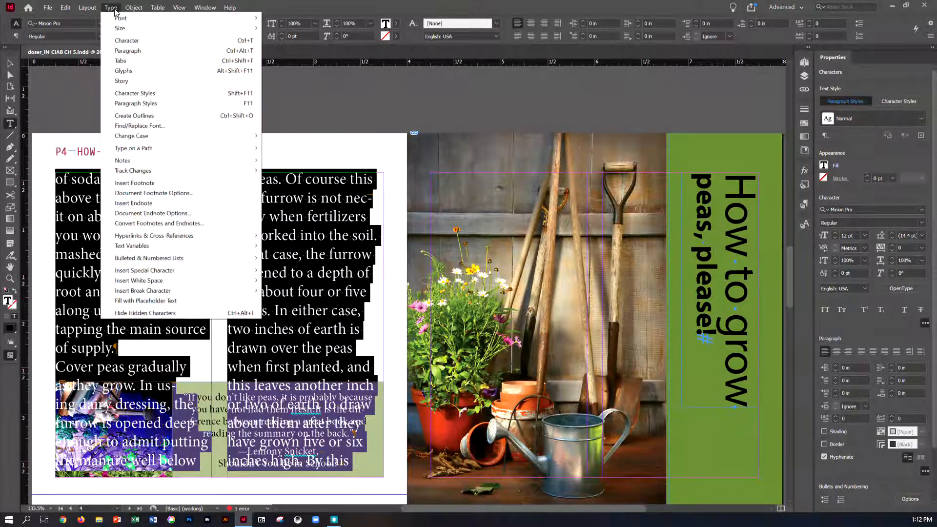
click(140, 103)
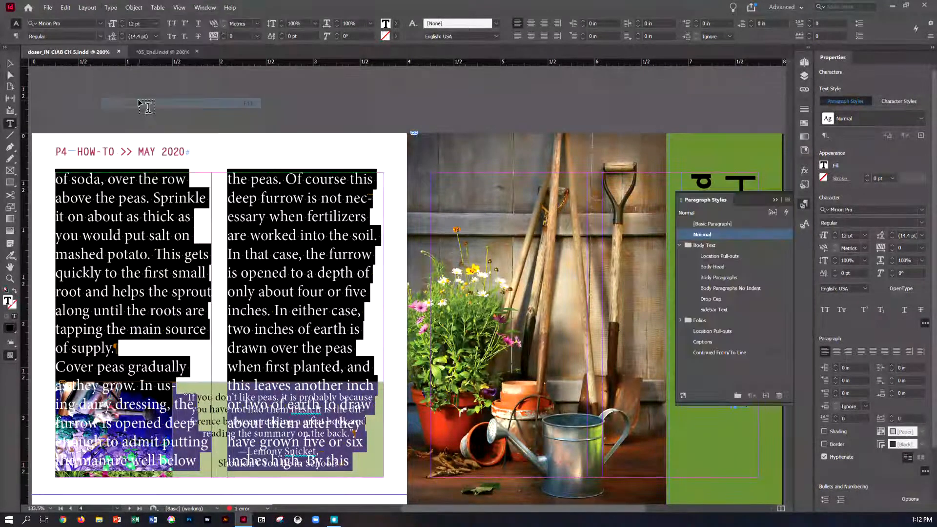
click(708, 279)
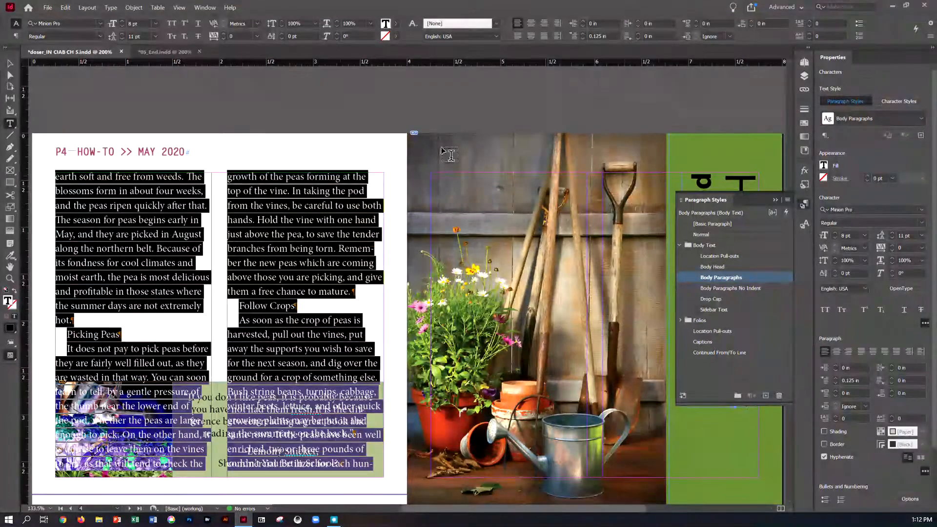
- Go to page 1 and apply the Drop Cap paragraph style to the article's opening paragraph
click(81, 7)
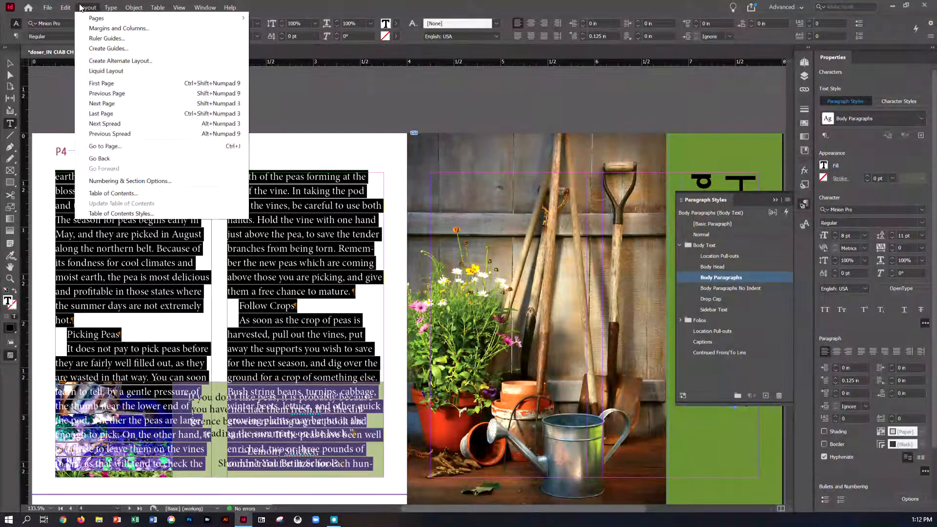
click(115, 142)
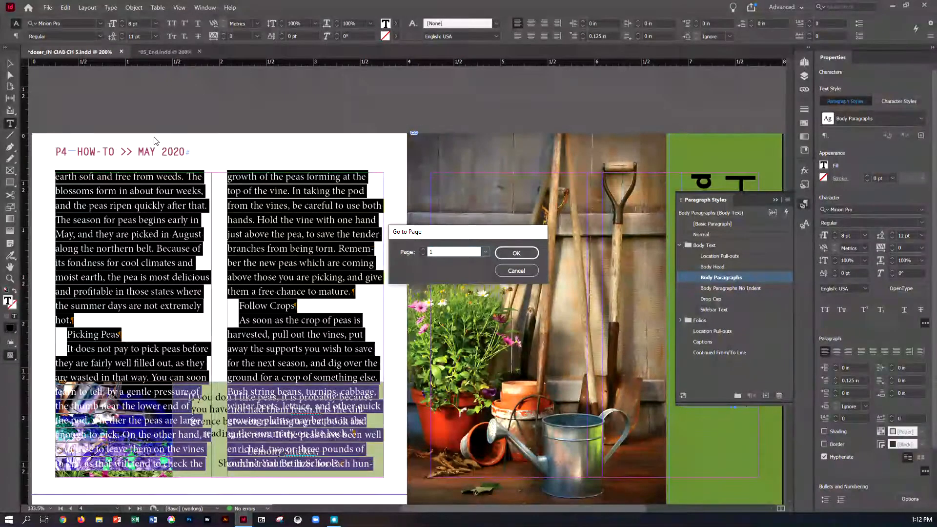
click(516, 253)
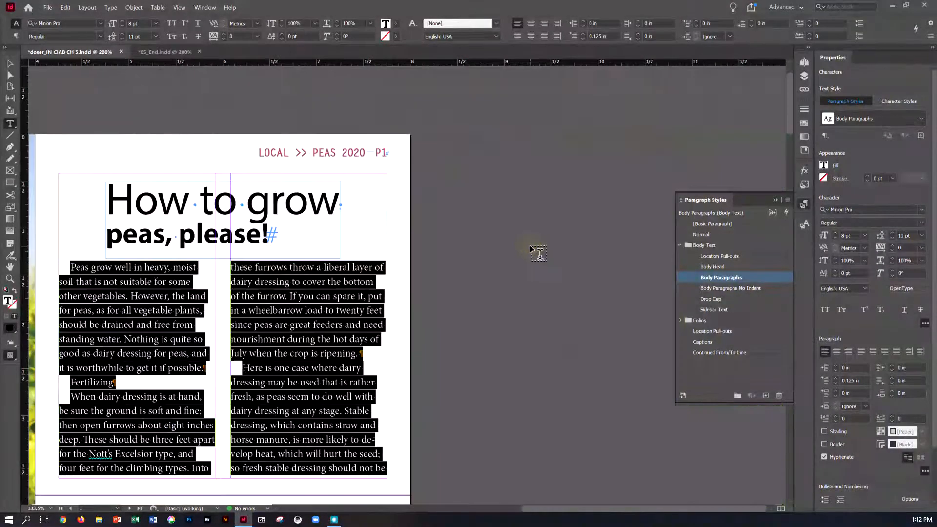
click(84, 267)
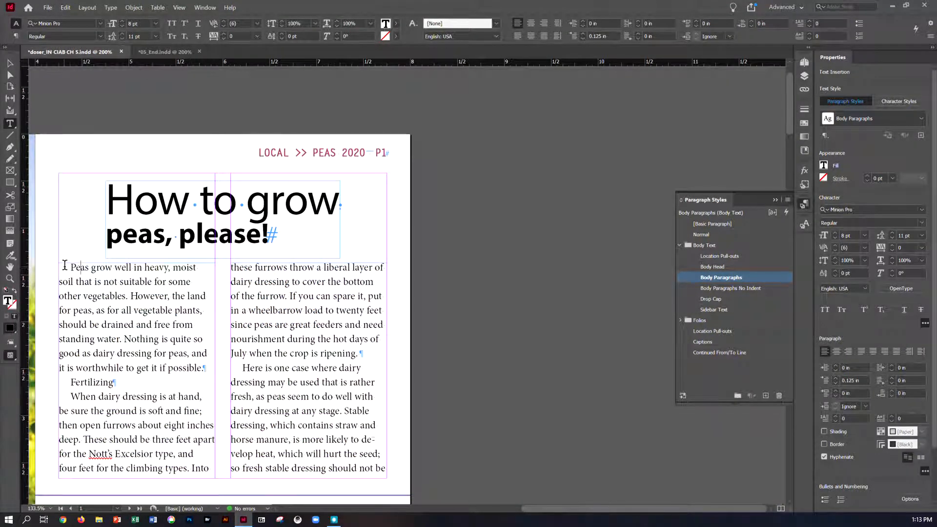
click(76, 270)
click(714, 299)
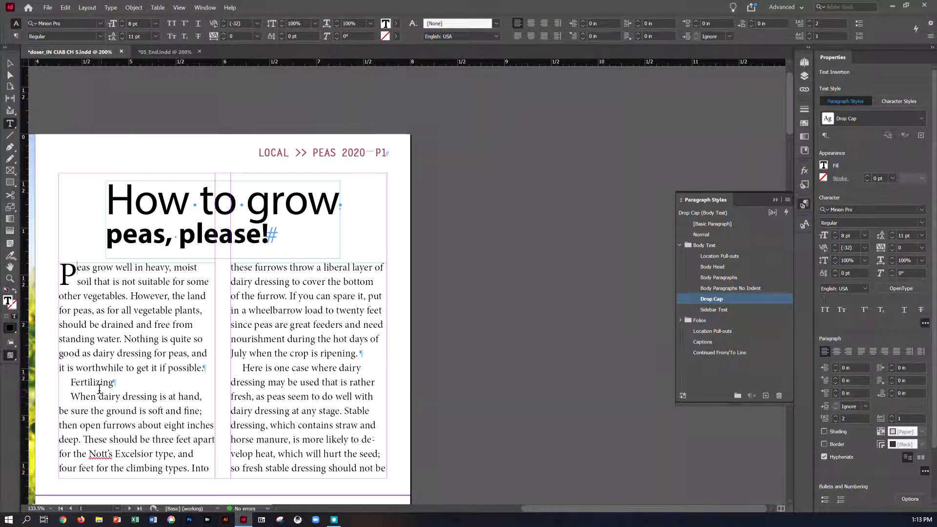
- Apply the Body Head paragraph style to the subheads "Fertilizing" on page 1 and "Sowing" on page 2
click(175, 8)
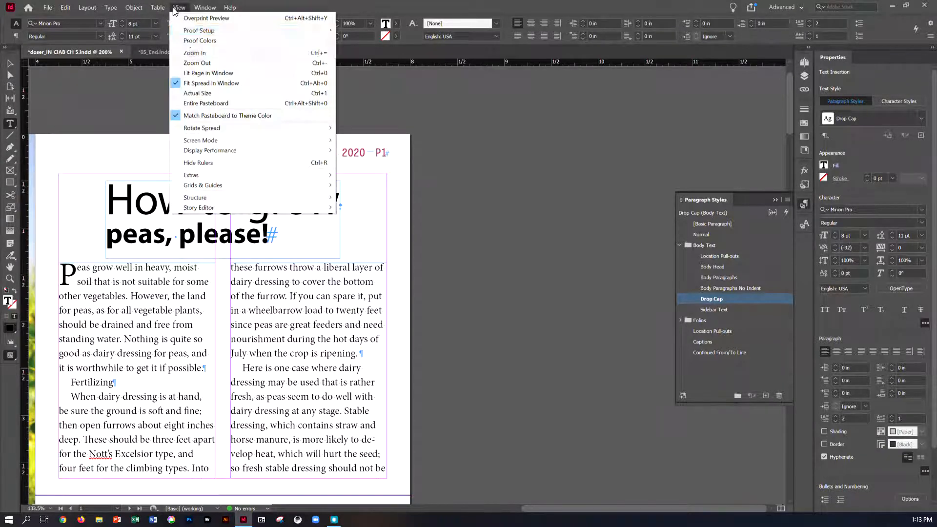
click(201, 83)
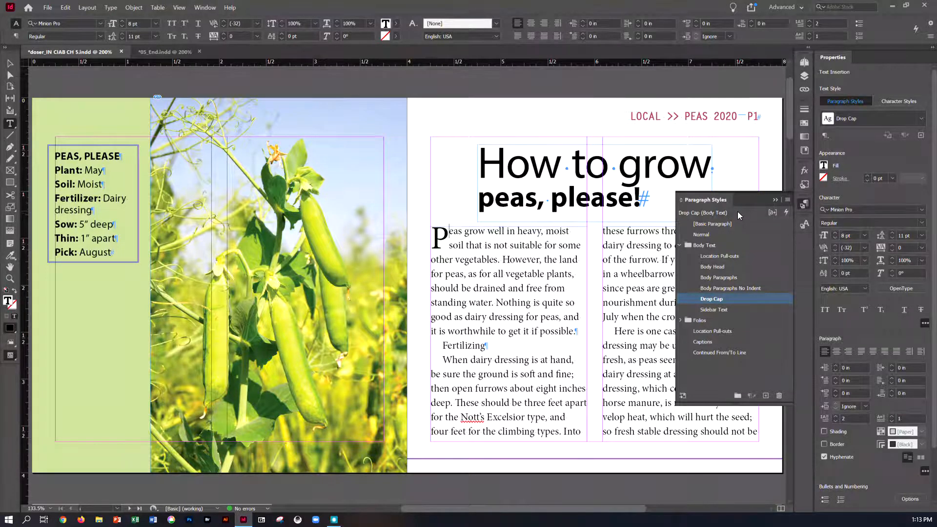
double_click(456, 347)
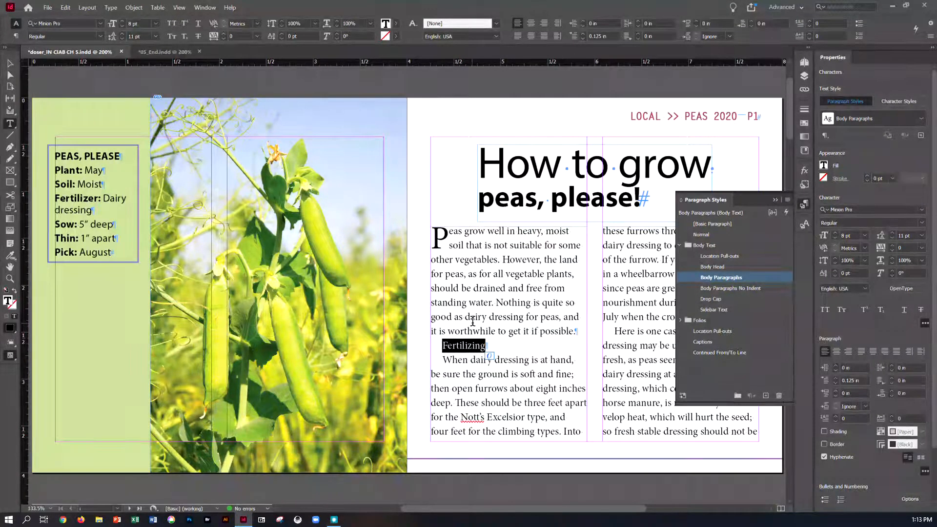
click(712, 267)
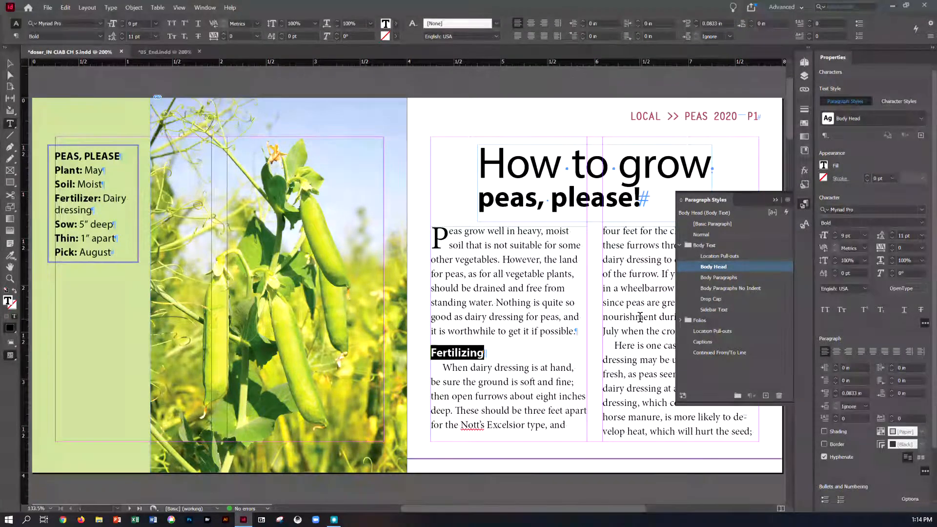
scroll(639, 317, down, 10)
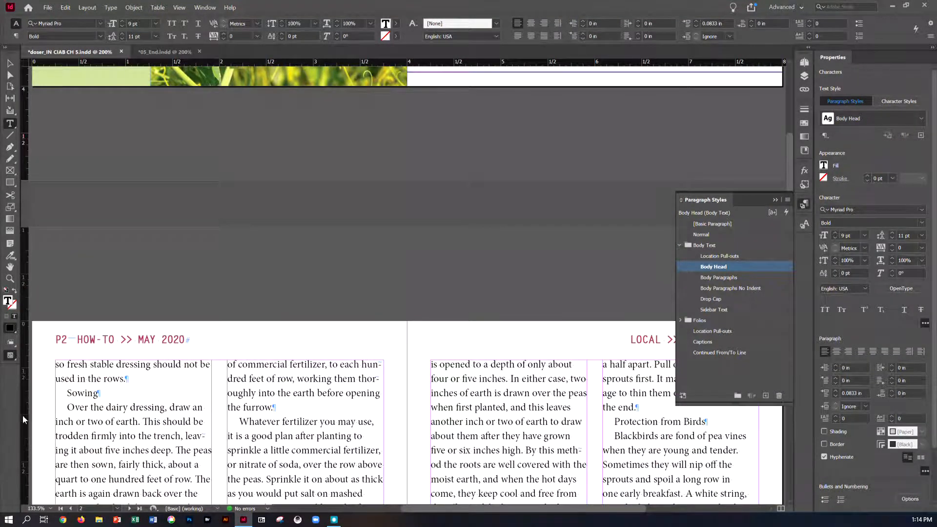
click(73, 405)
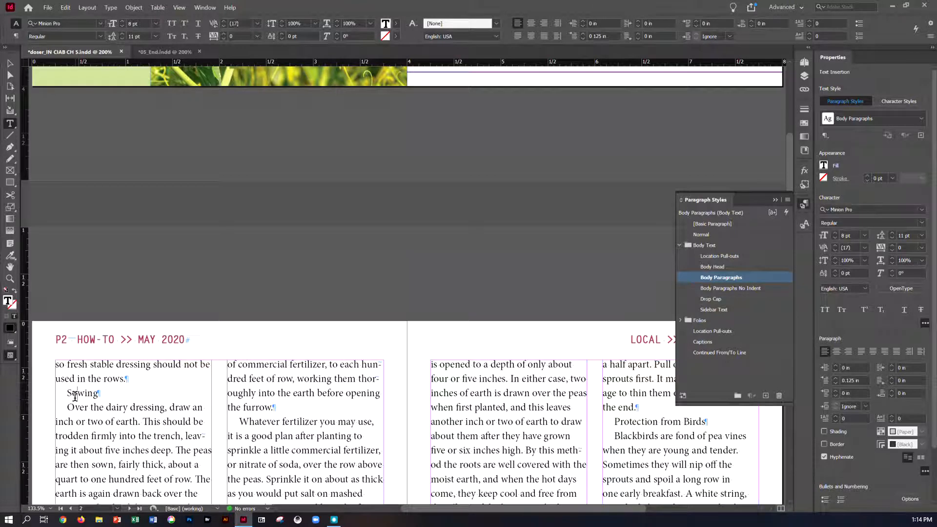
click(713, 266)
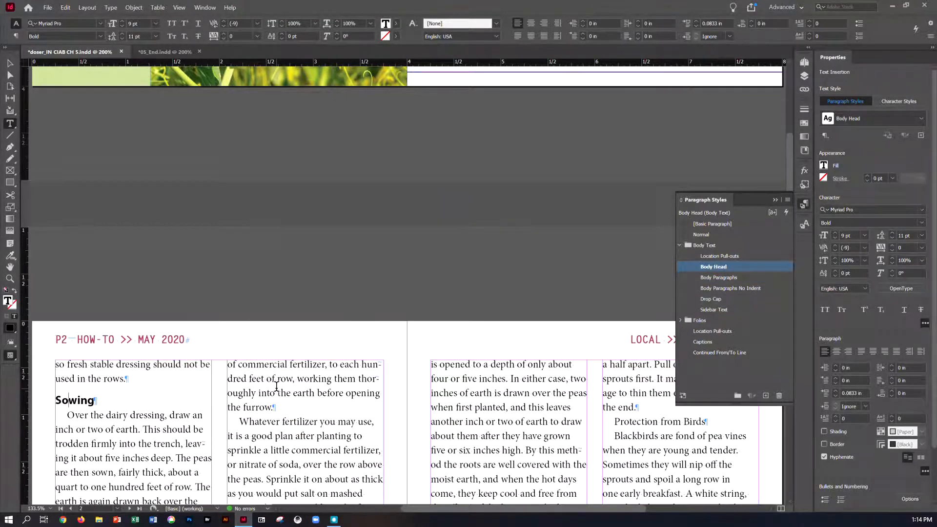
- Apply the Body Head paragraph style to the subheads "Thinning Out" and "Protection from Birds" on page 3
scroll(277, 385, down, 3)
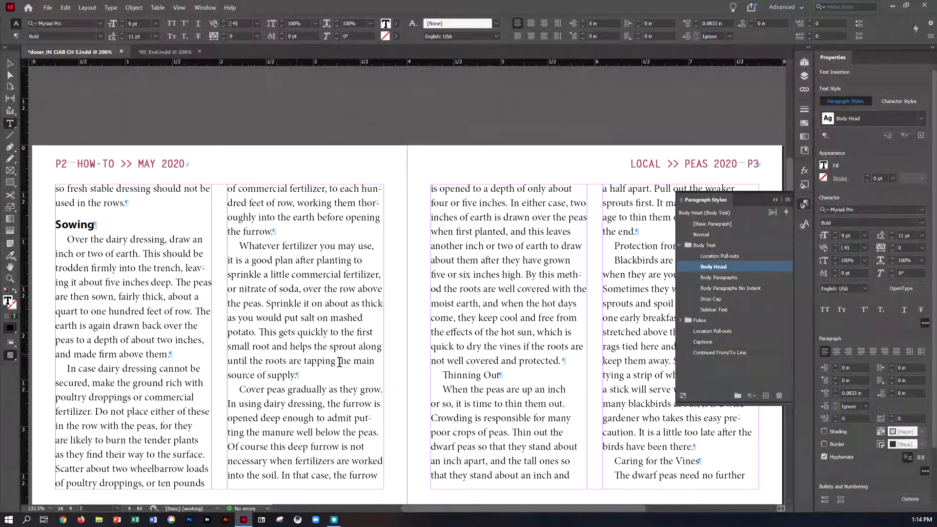
click(462, 375)
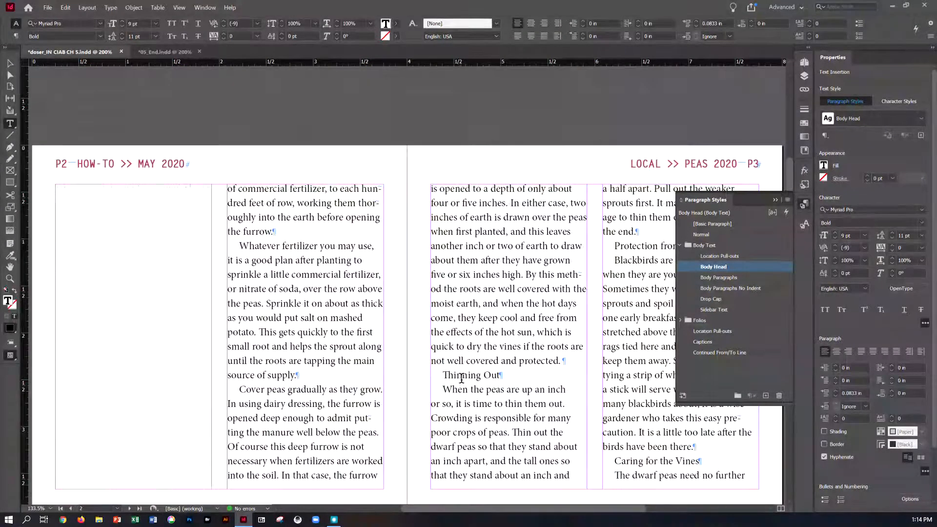
click(711, 267)
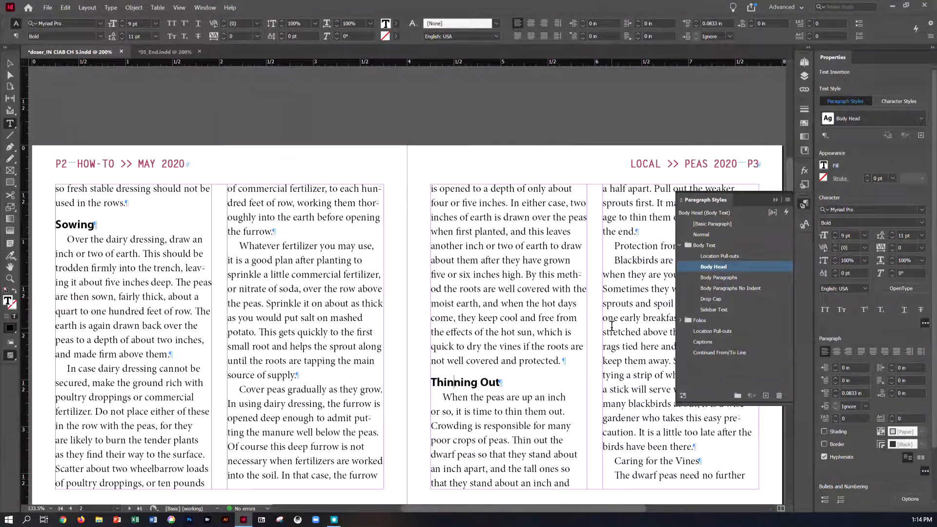
click(642, 245)
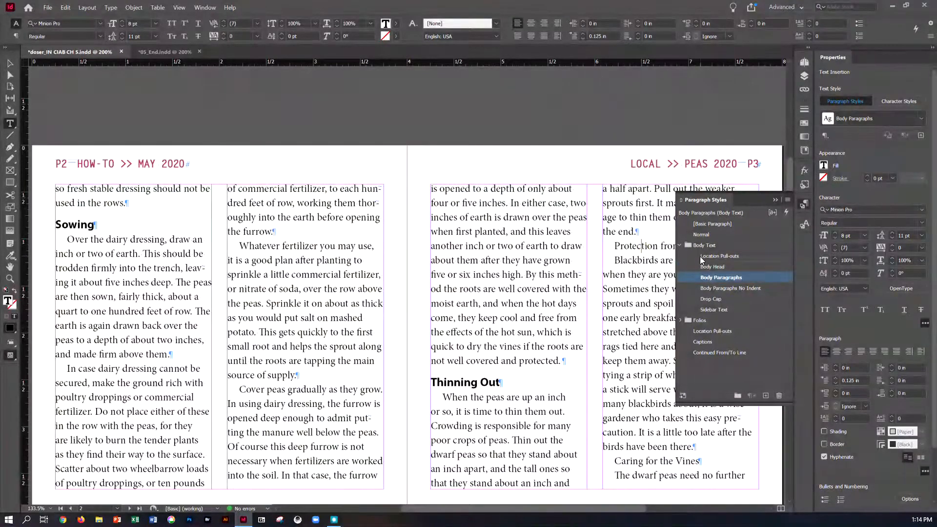
click(713, 267)
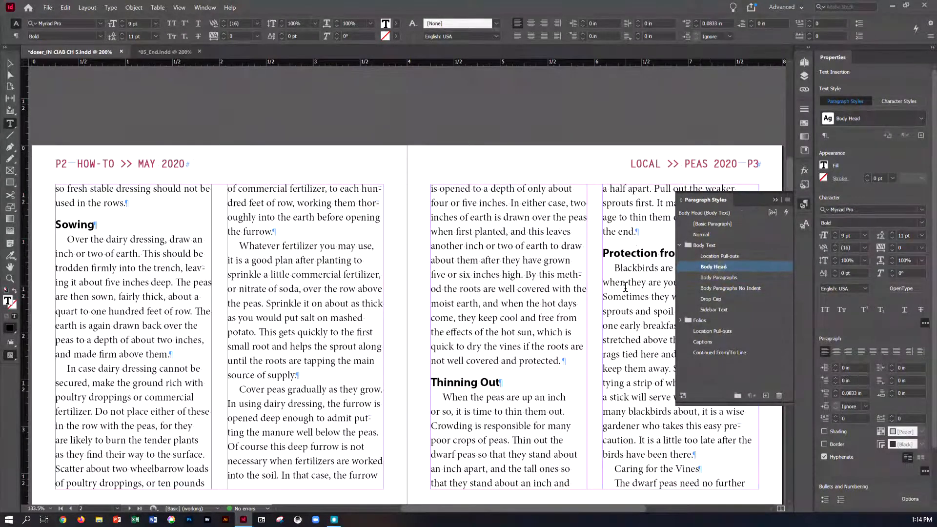
- Apply the Body Head paragraph style to the subheads "Picking Peas" and "Follow Crops" on page 4, and save the document
scroll(625, 288, down, 3)
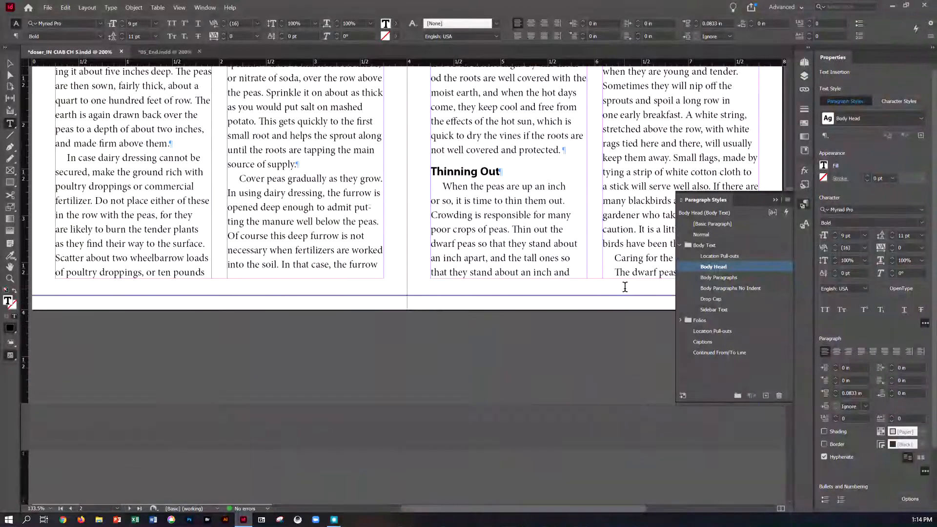
scroll(625, 287, down, 4)
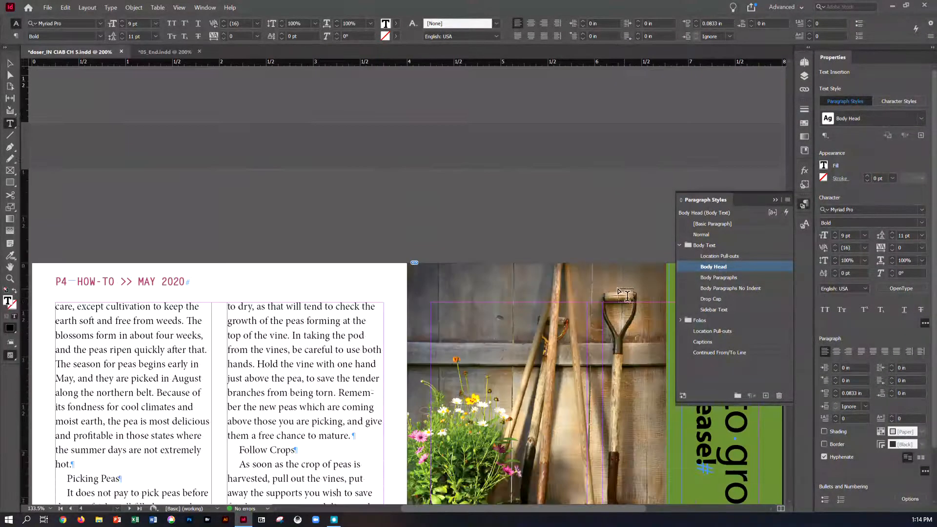
click(111, 480)
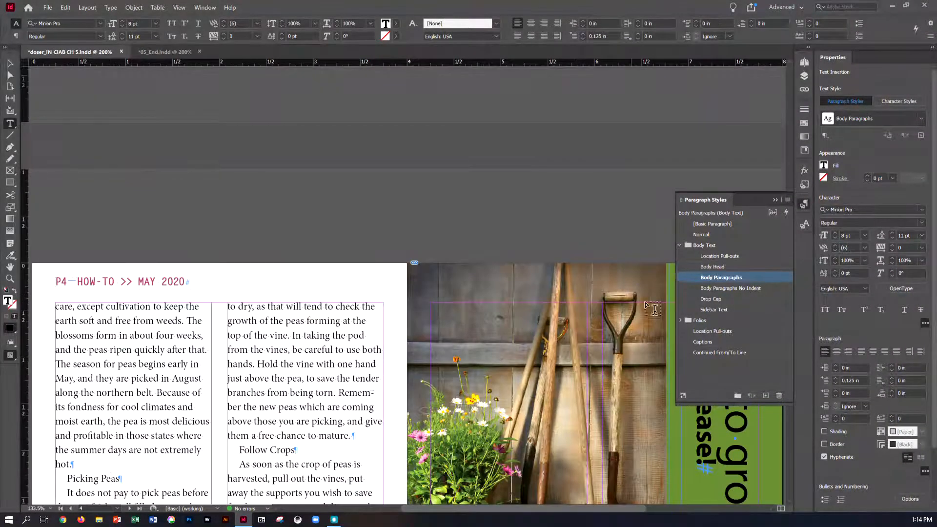
click(707, 268)
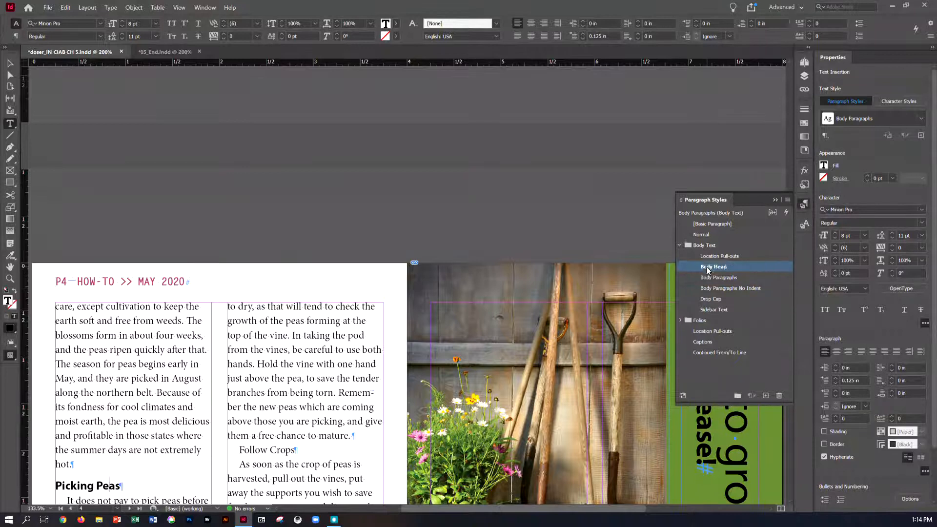
click(286, 450)
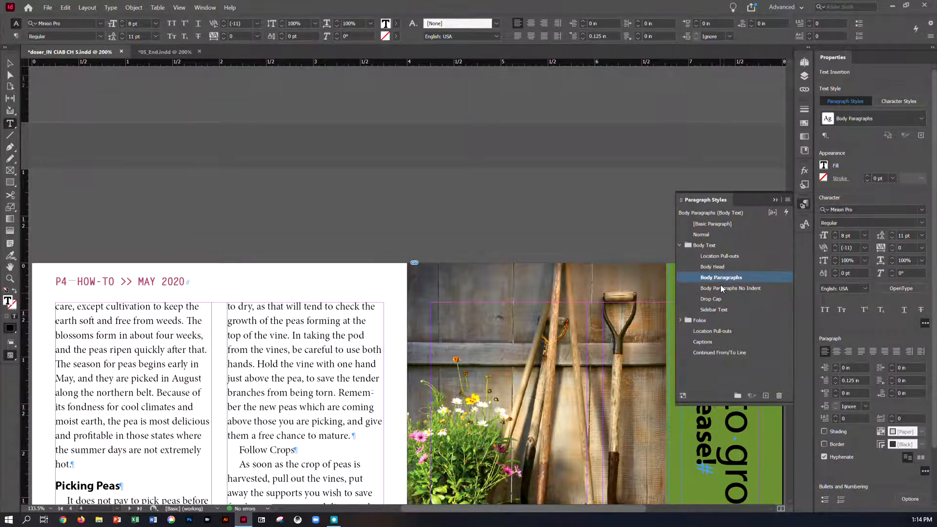
click(720, 268)
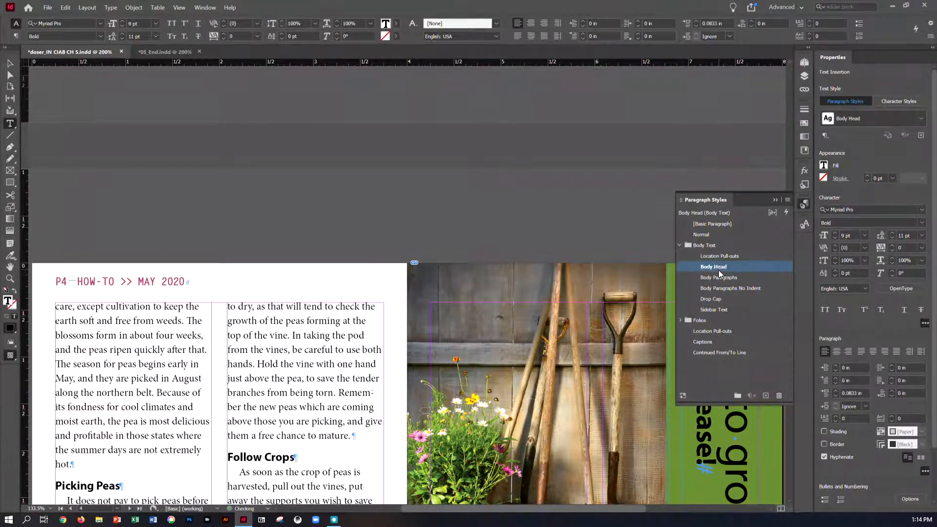
scroll(579, 344, down, 5)
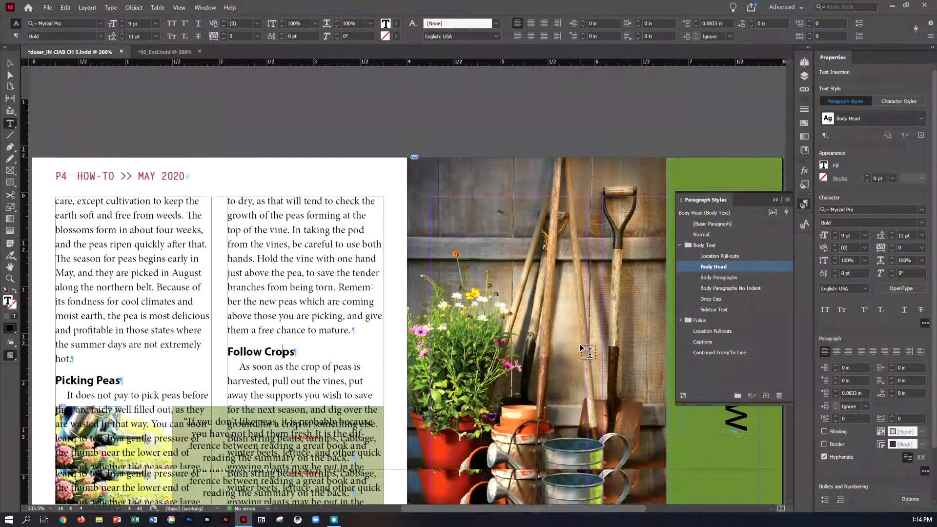
scroll(579, 345, up, 10)
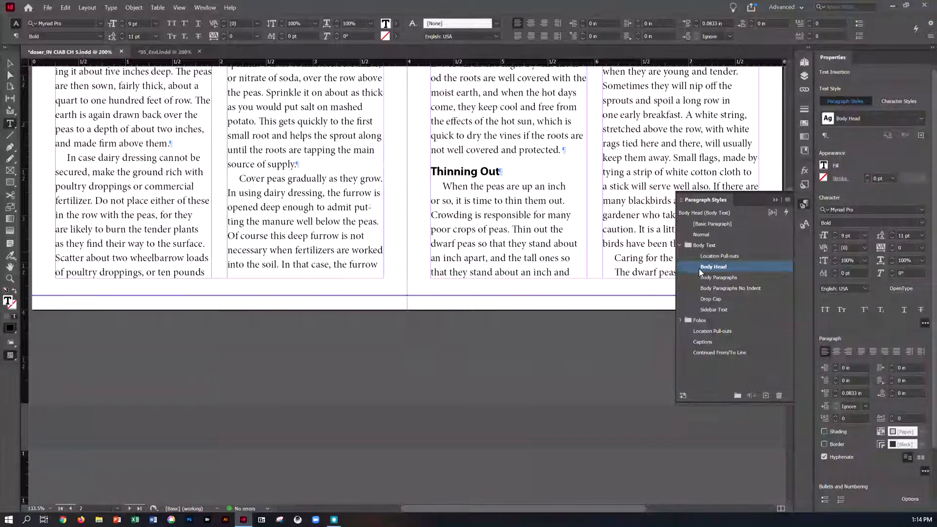
key(ctrl+s)
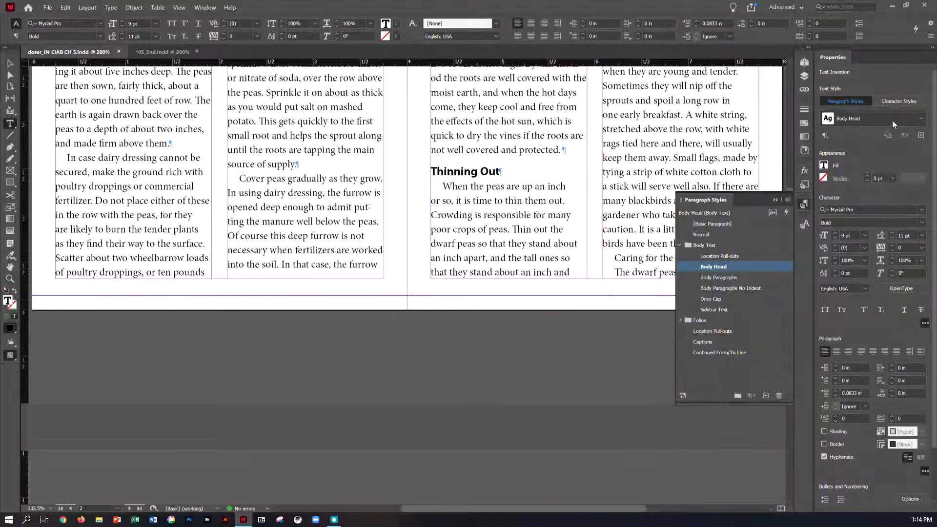
- On page 4, shorten both article text frames from the bottom to about 2 in high so they end above the photo and quote box
click(804, 62)
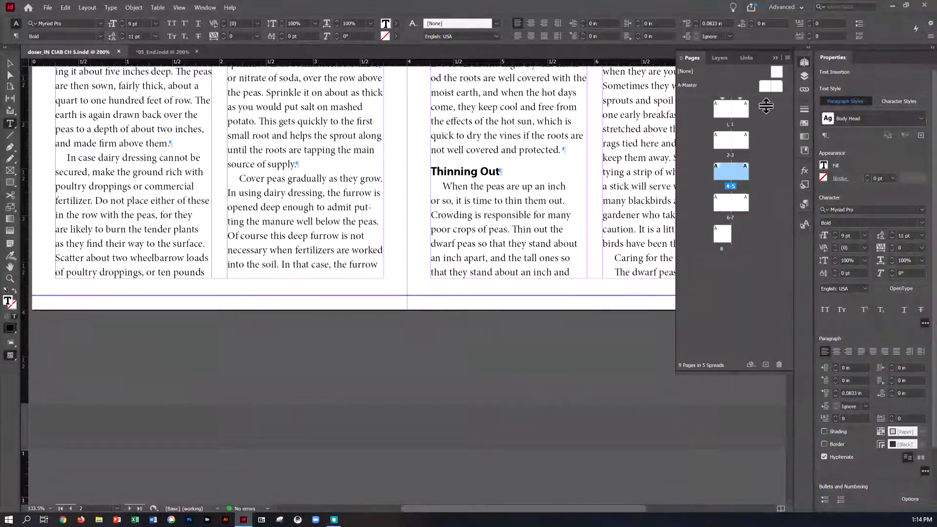
double_click(721, 169)
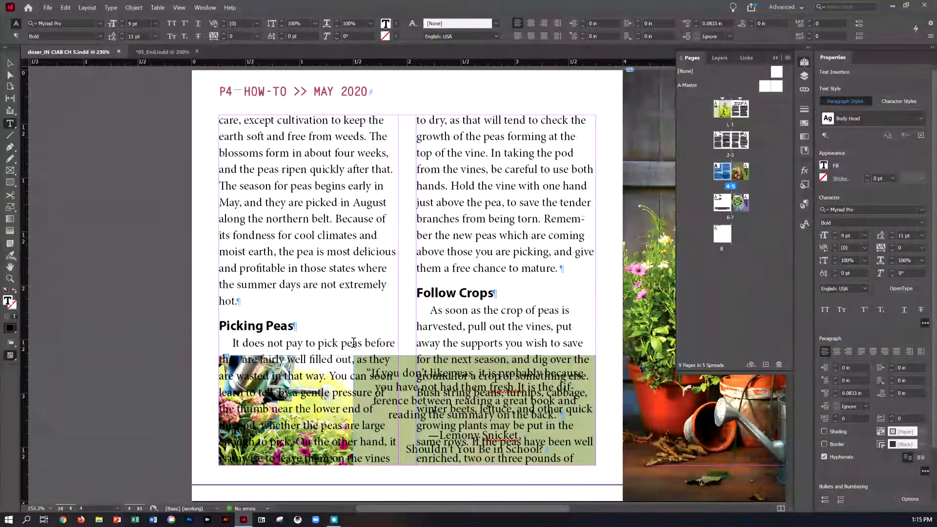
click(11, 64)
click(282, 207)
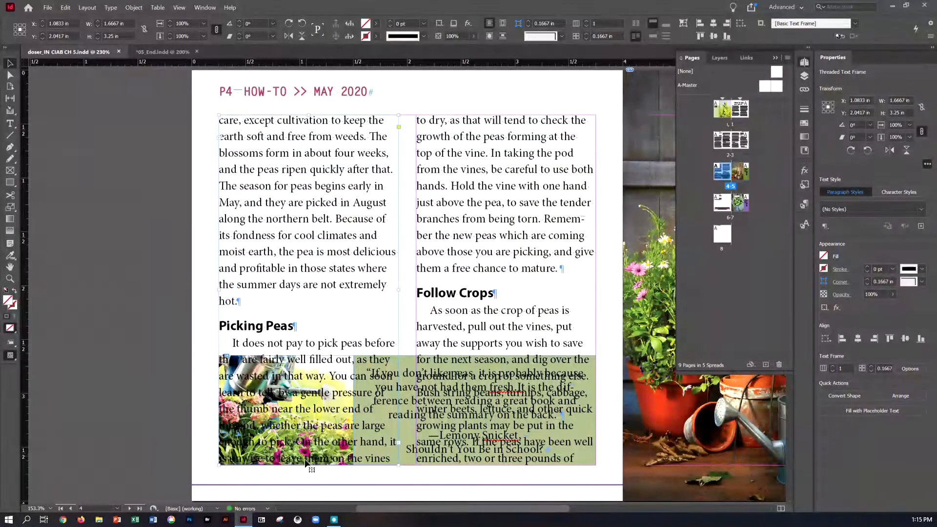
drag(309, 465, 316, 330)
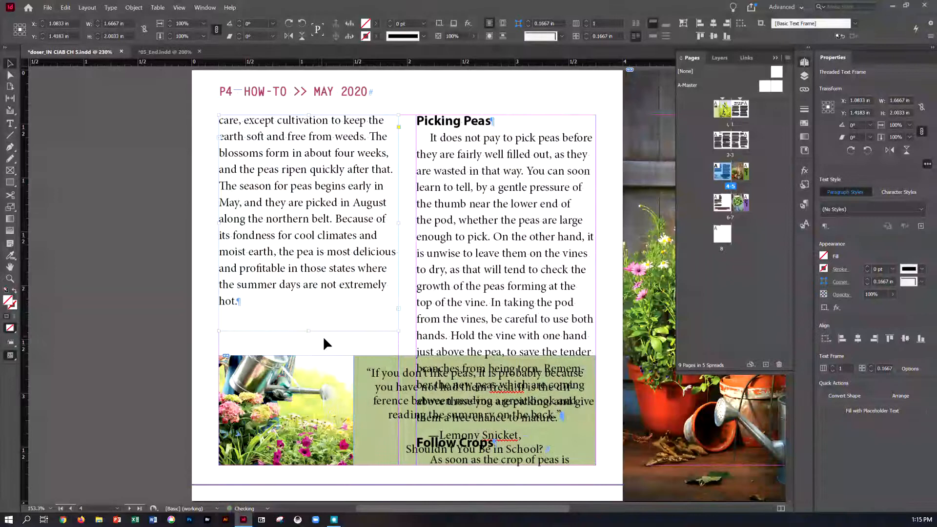
click(537, 345)
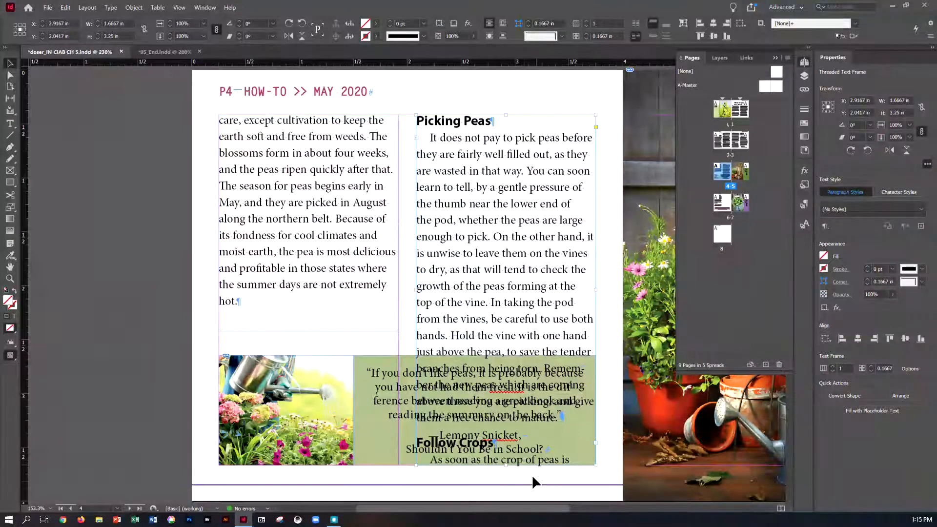
drag(507, 465, 508, 330)
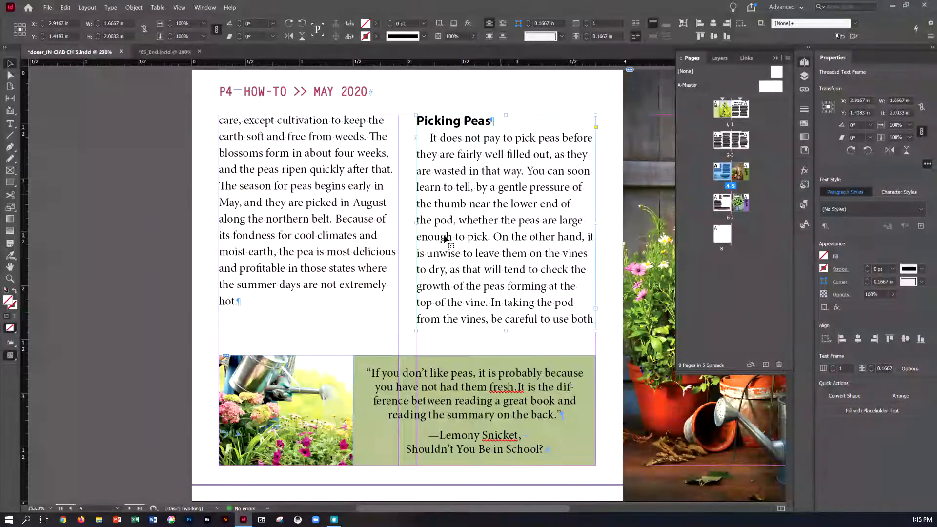
- On page 6, shorten both article text frames from the bottom to about 2.5 in high, above the pink quote box, and save the document
click(87, 7)
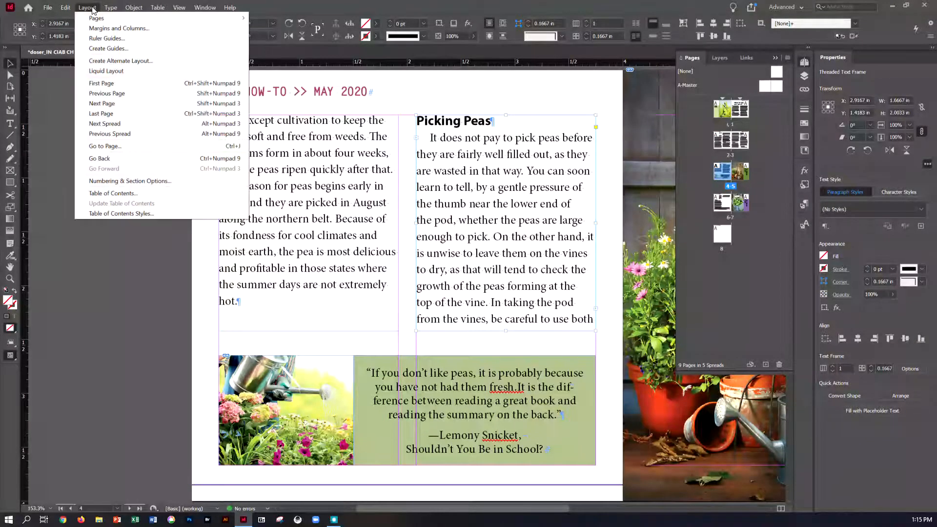
click(103, 123)
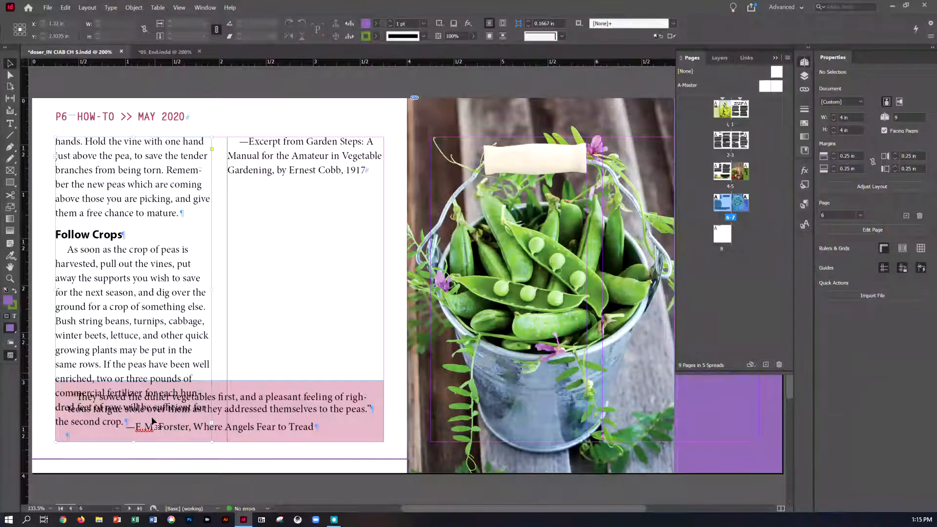
click(156, 376)
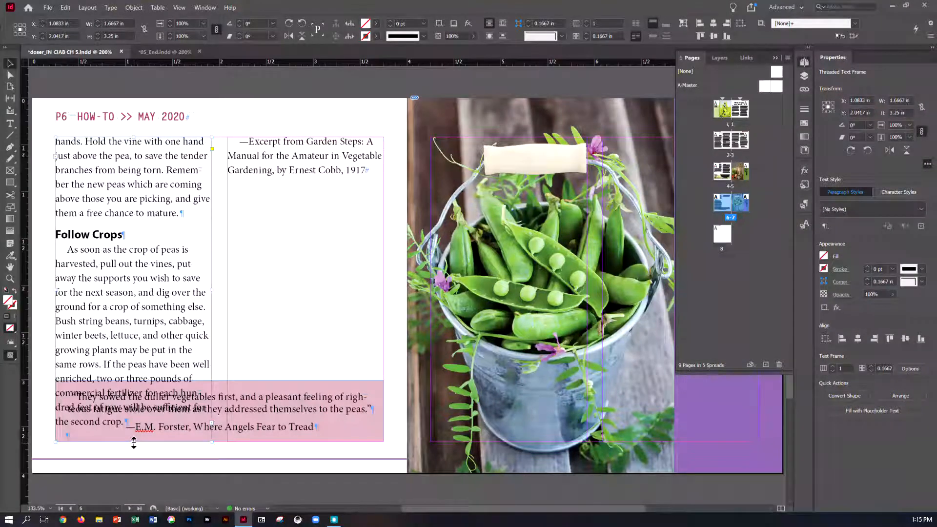
drag(134, 440, 132, 344)
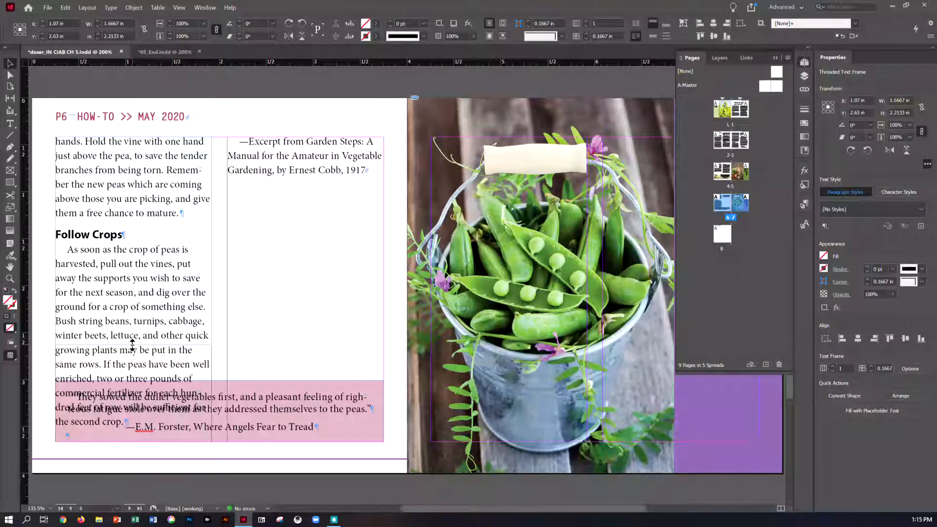
drag(132, 344, 131, 372)
click(290, 256)
drag(305, 418, 309, 371)
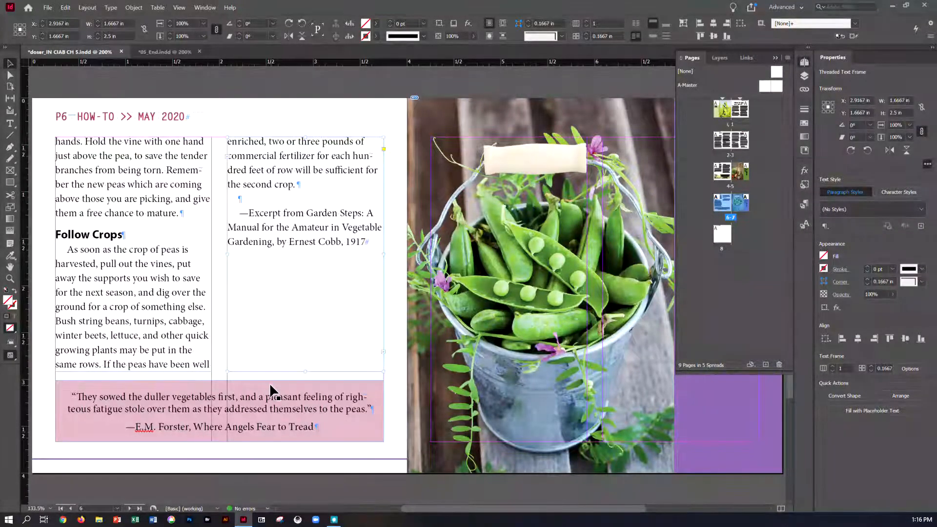
key(ctrl+s)
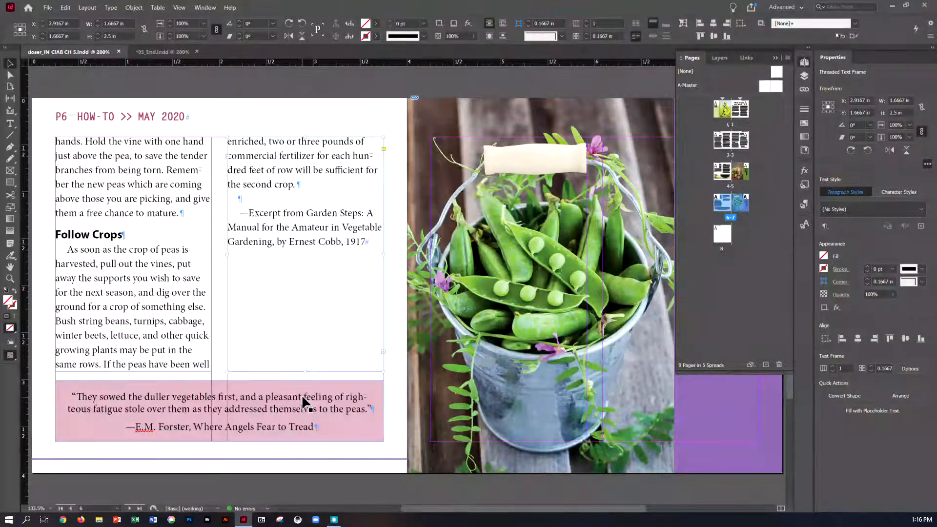
- Go to page 1 and place the text cursor in the article's opening paragraph
click(88, 8)
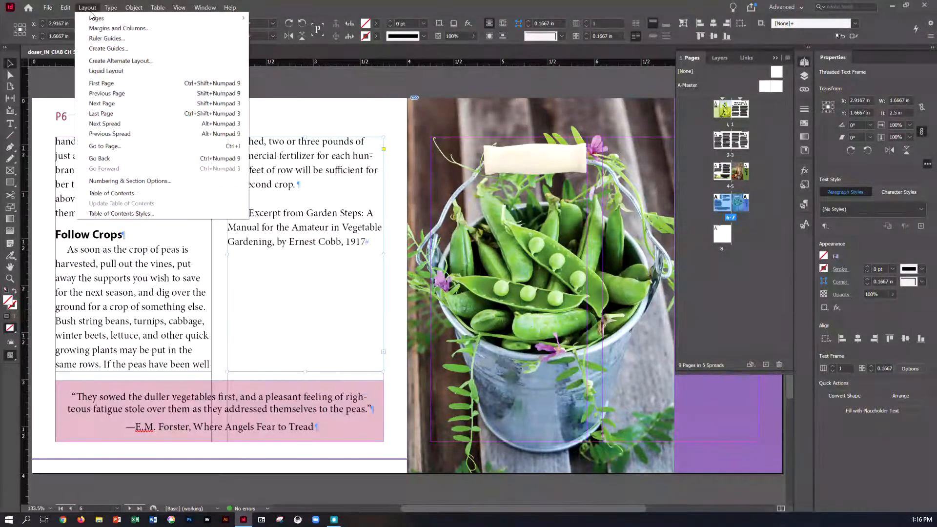
click(102, 147)
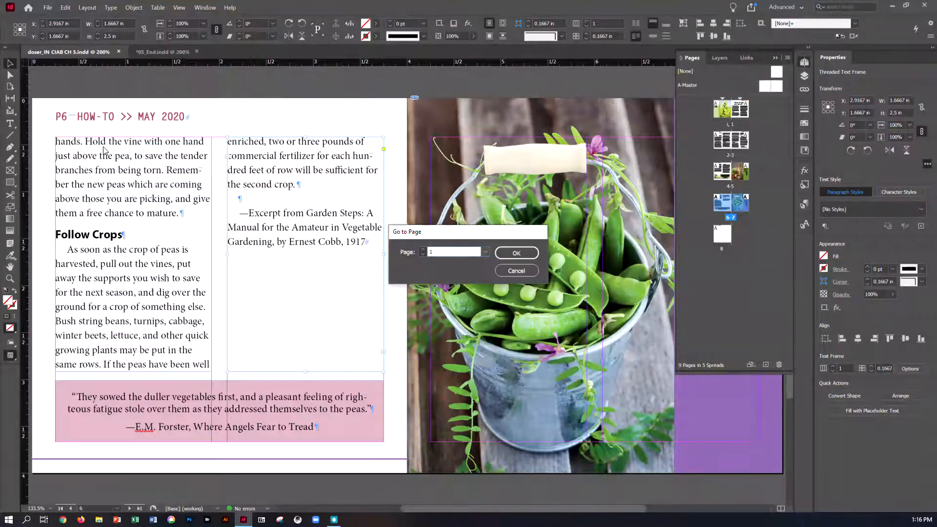
text(1)
key(Return)
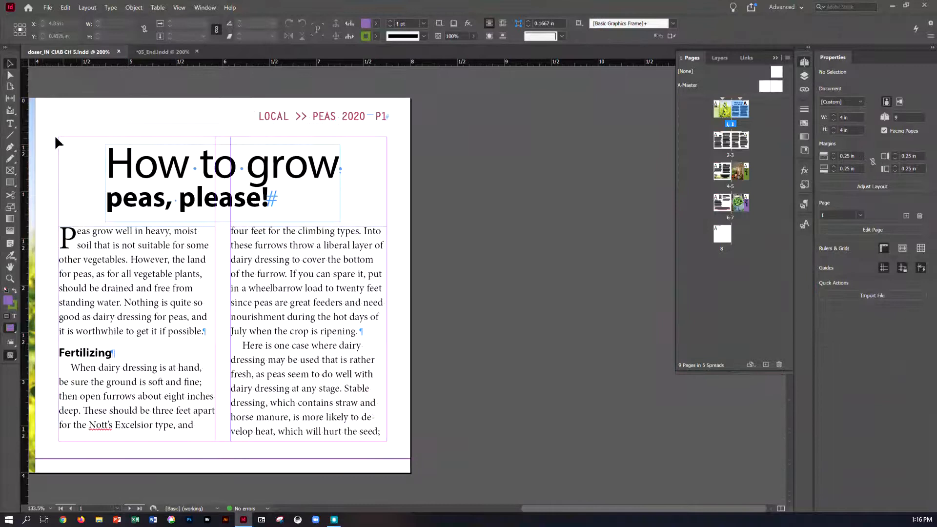
click(15, 127)
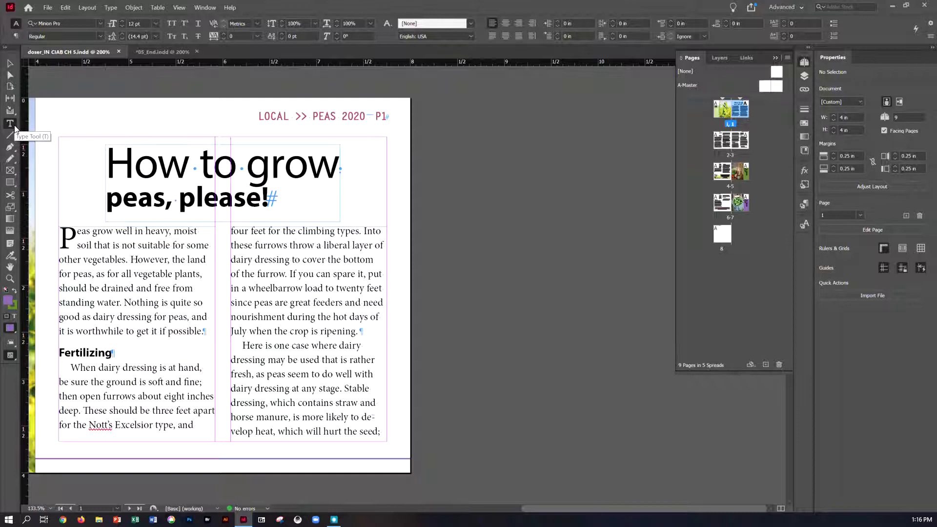
click(80, 235)
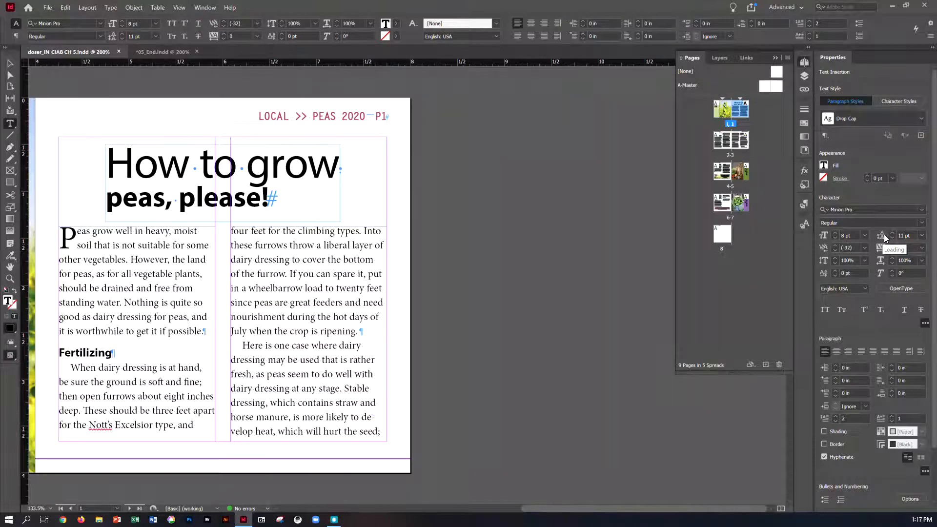
- Set the baseline grid preferences to start at 0 in relative to the Top Margin
click(62, 8)
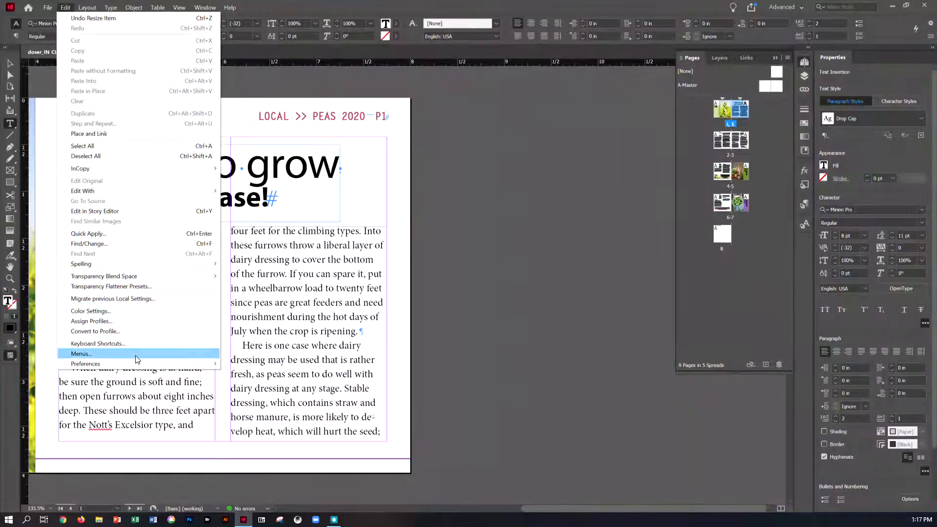
mouse_move(139, 365)
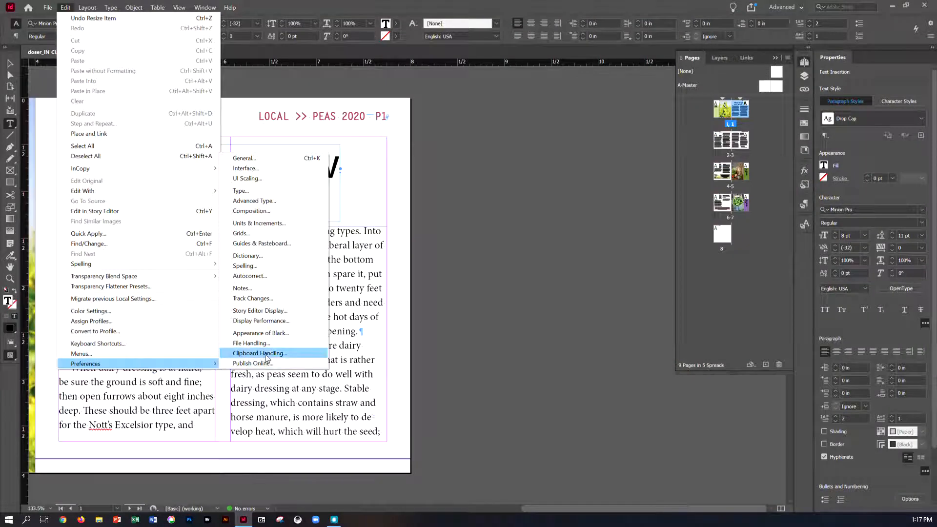
click(291, 236)
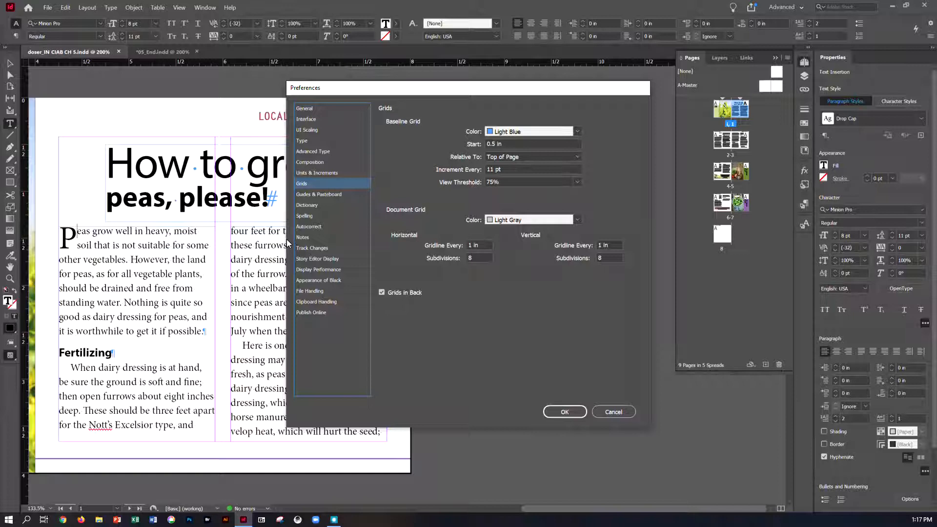
triple_click(504, 144)
text(0)
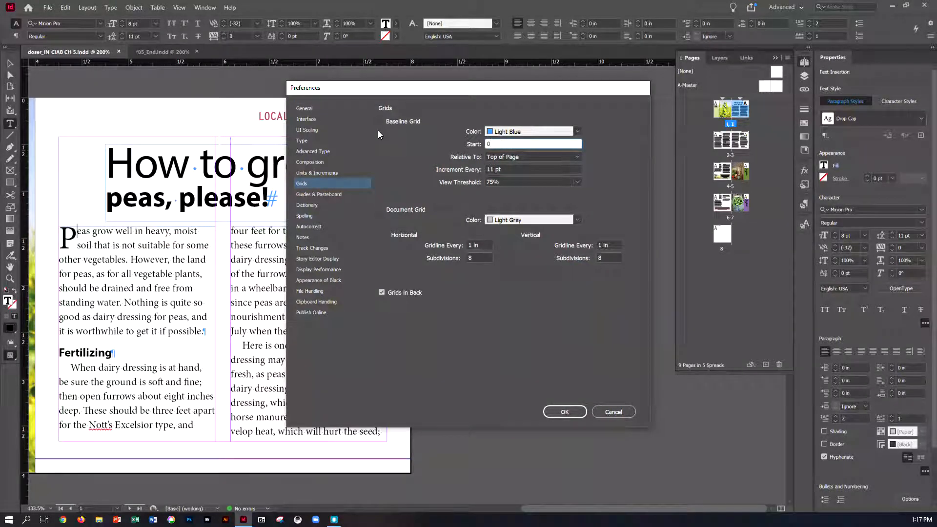
click(505, 155)
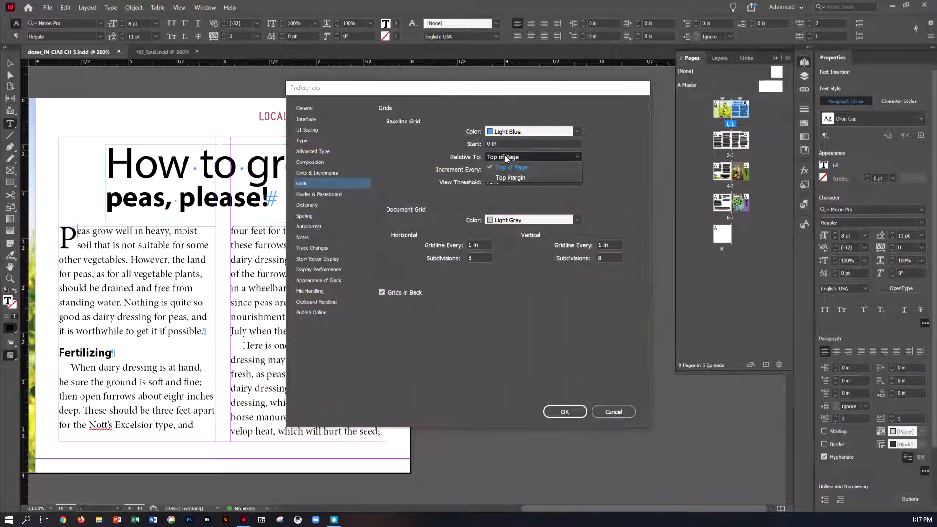
click(507, 177)
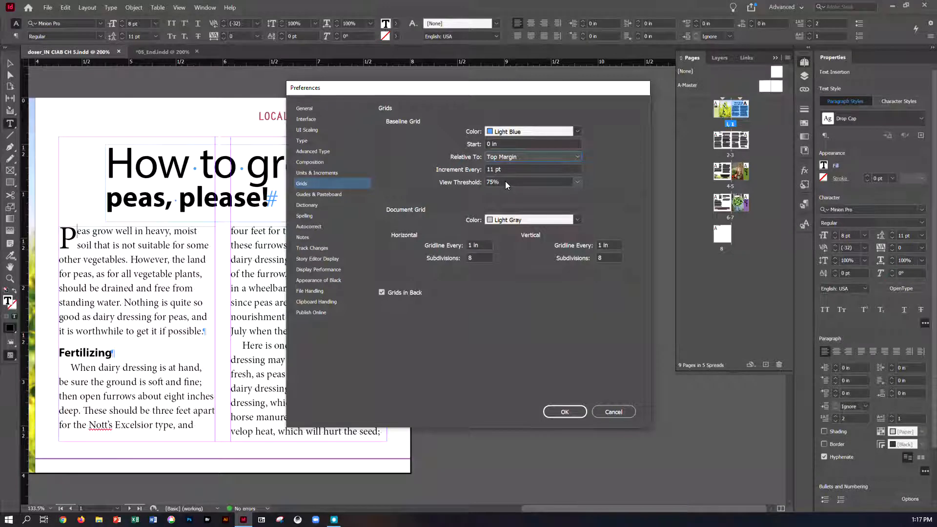
click(565, 412)
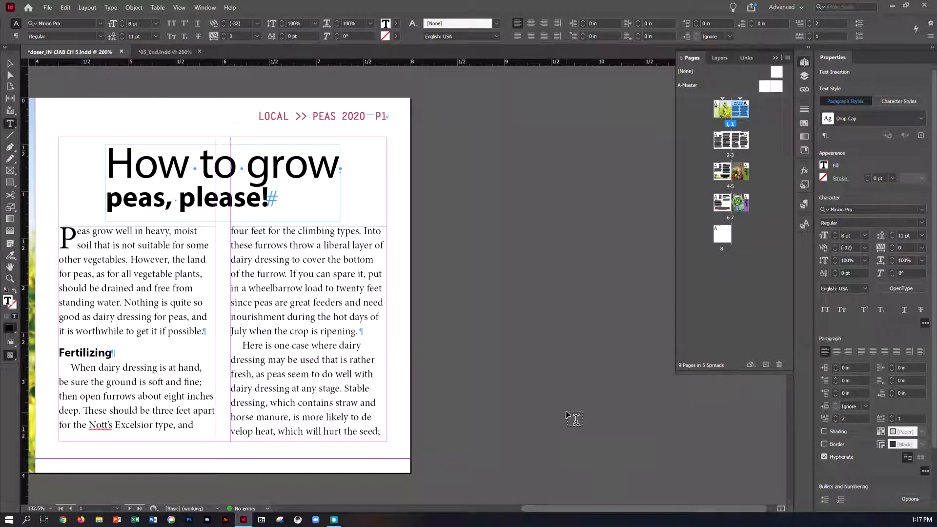
- Show the baseline grid in the document
click(179, 8)
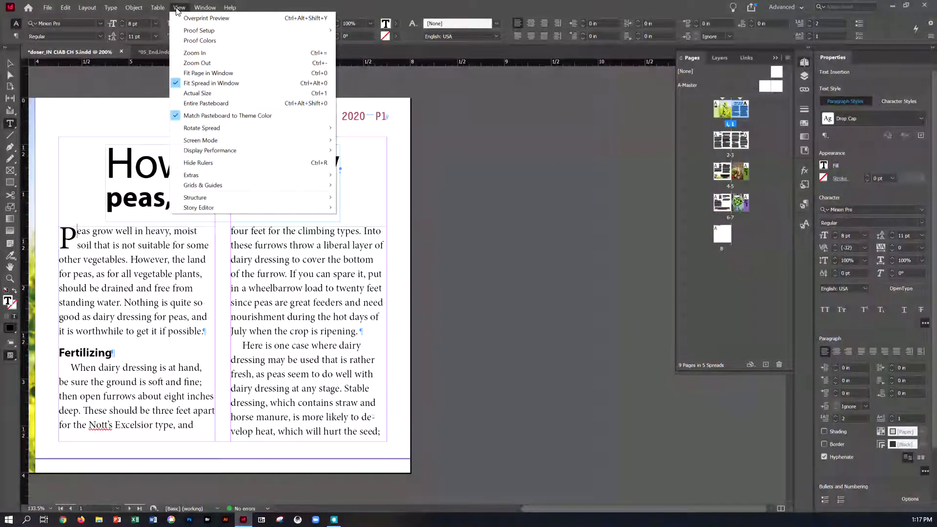
mouse_move(198, 186)
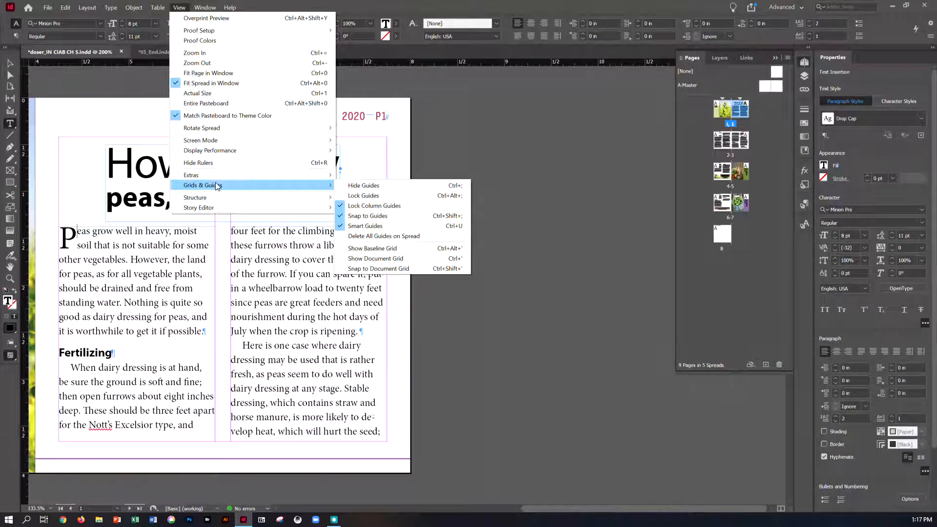
click(368, 249)
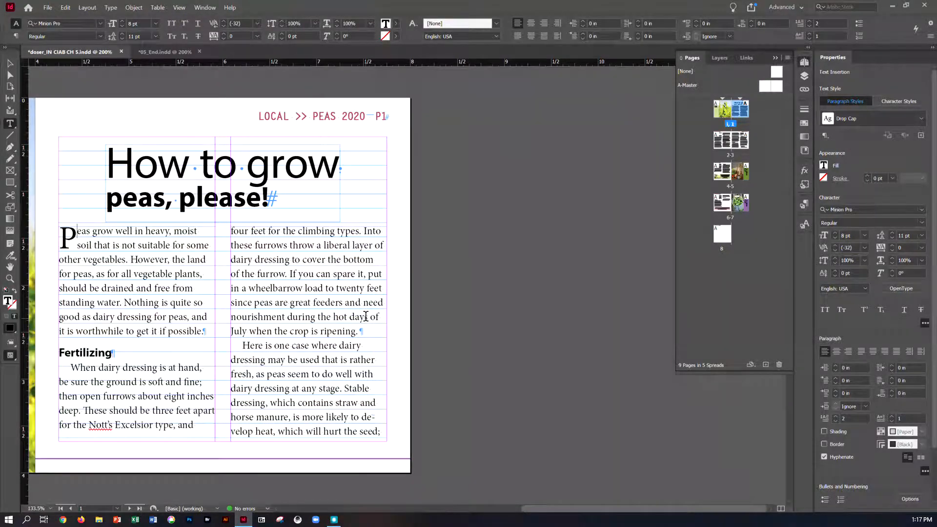
- View the document at actual size, select all the text of the peas article and align it to the baseline grid
click(179, 7)
click(209, 94)
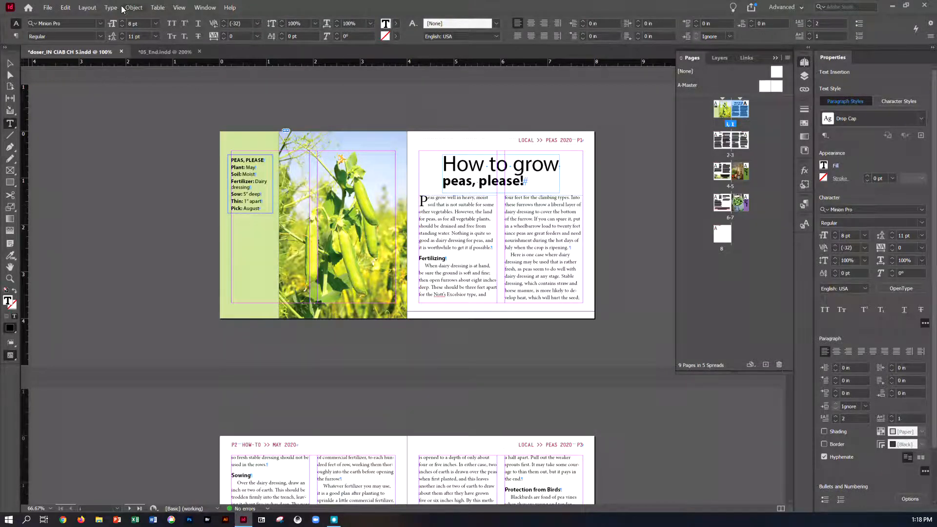
click(66, 8)
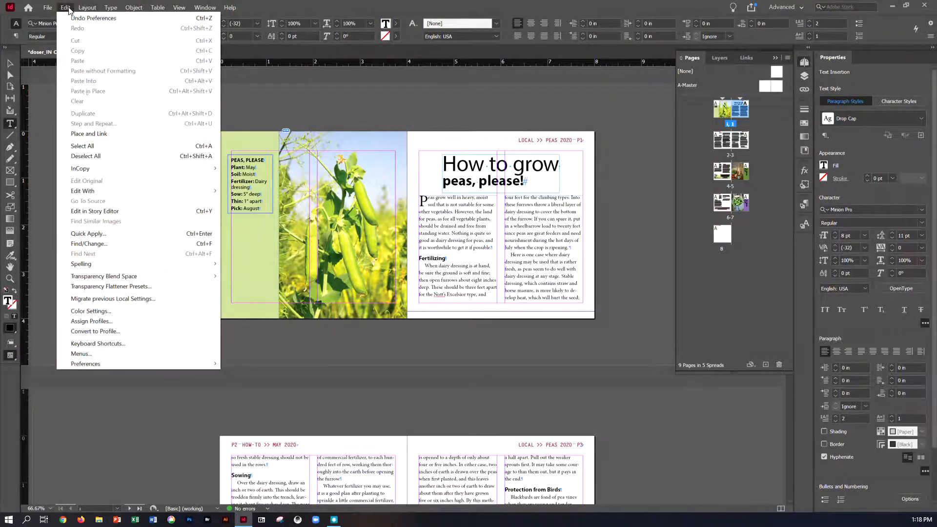
click(90, 145)
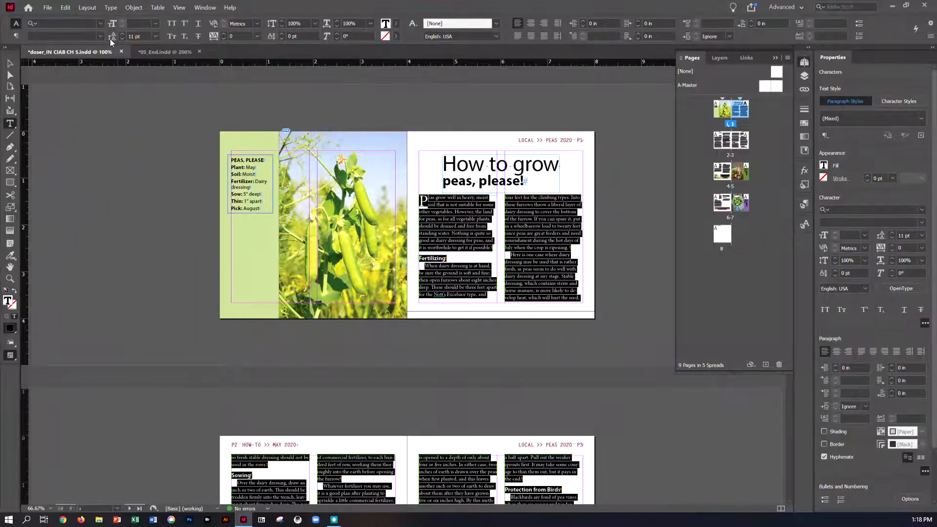
click(111, 9)
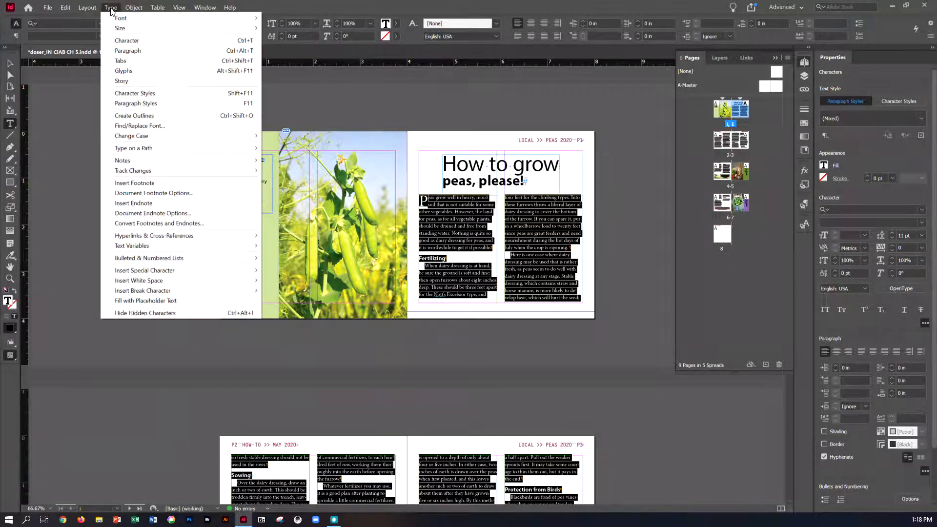
click(125, 52)
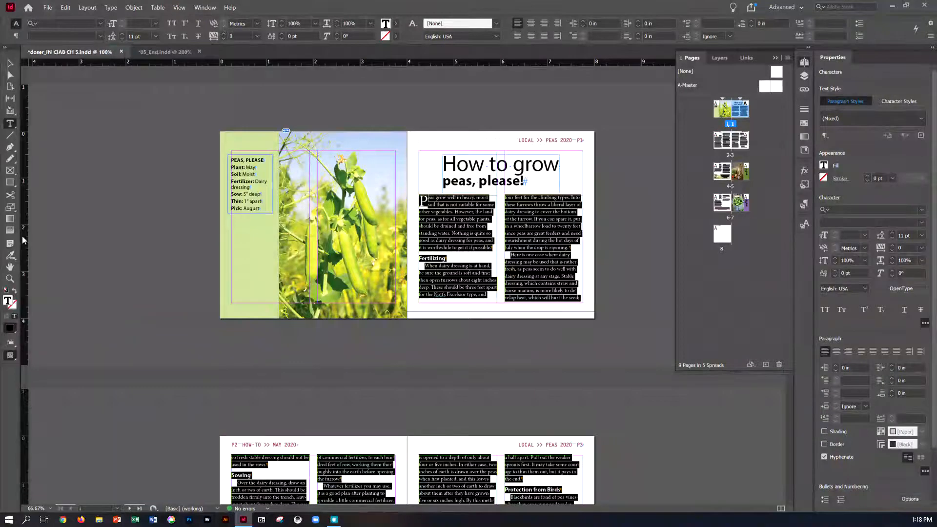
drag(222, 244, 545, 248)
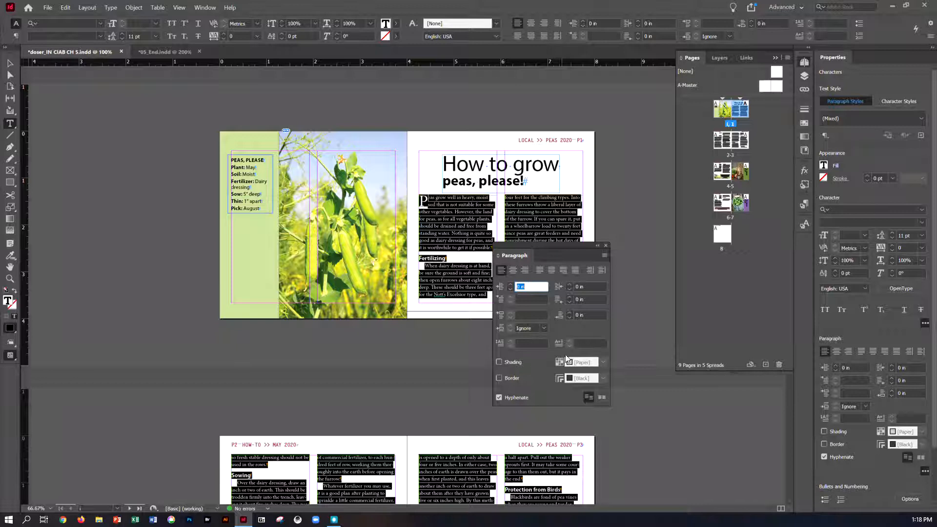
click(601, 398)
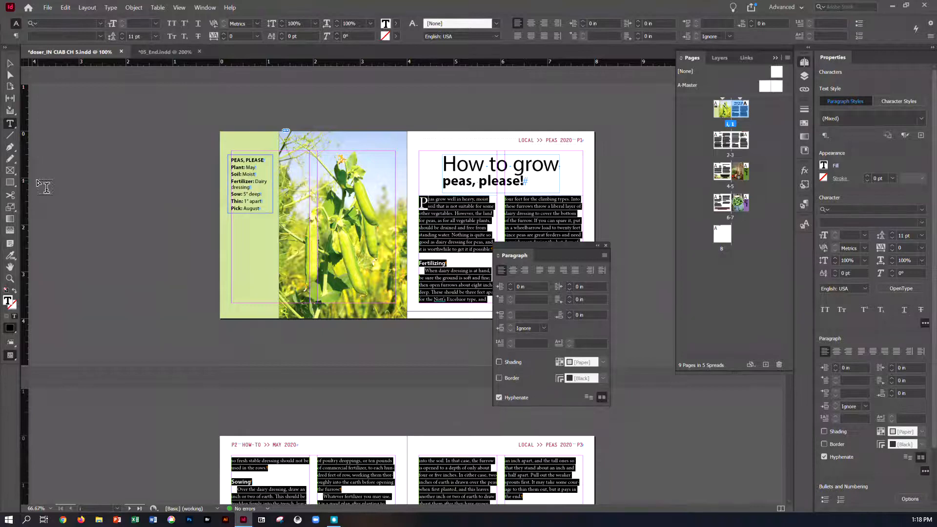
click(606, 246)
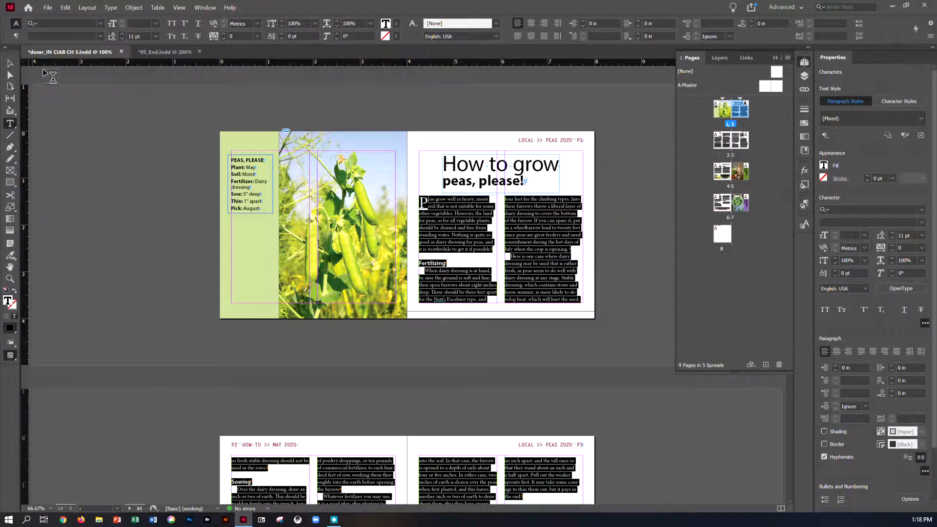
- Inspect the article's lines against the baseline grid at 300% magnification, then save the document
click(11, 63)
key(ctrl+equal)
key(ctrl+equal)
key(ctrl+equal)
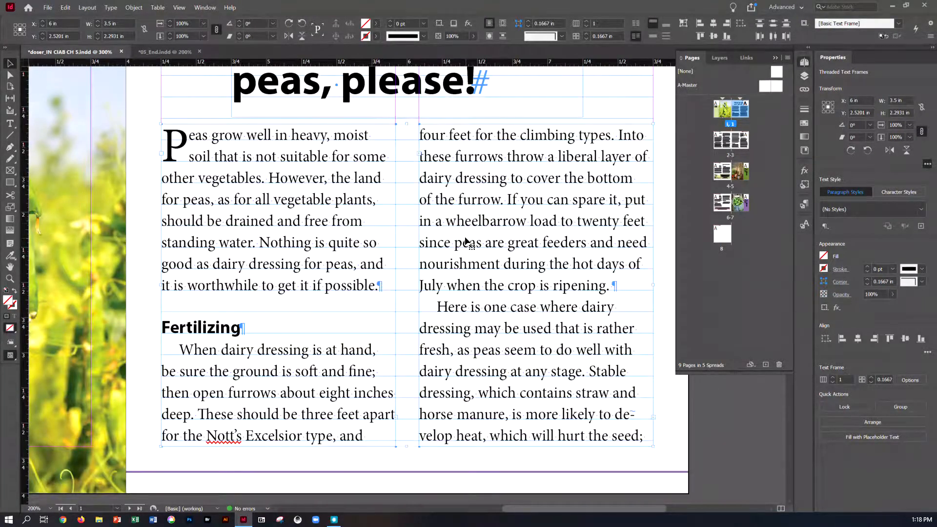
scroll(465, 240, down, 15)
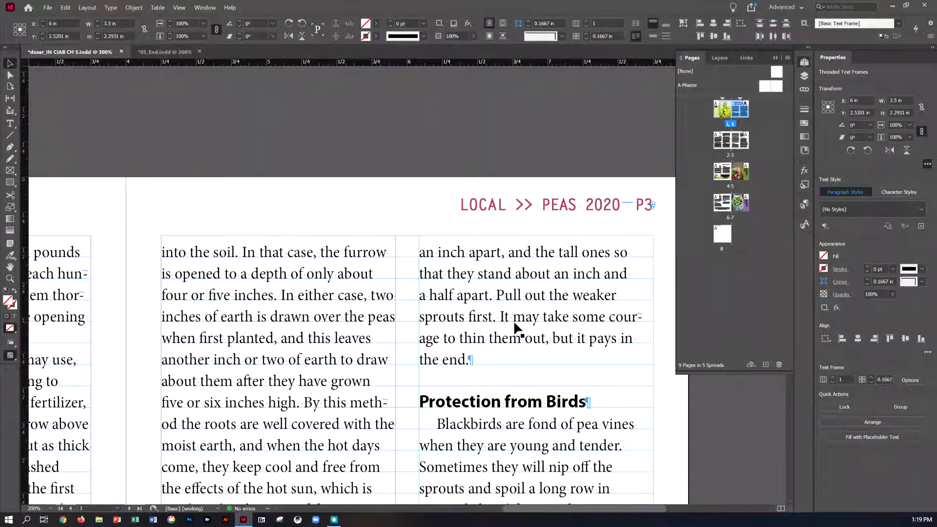
key(ctrl+s)
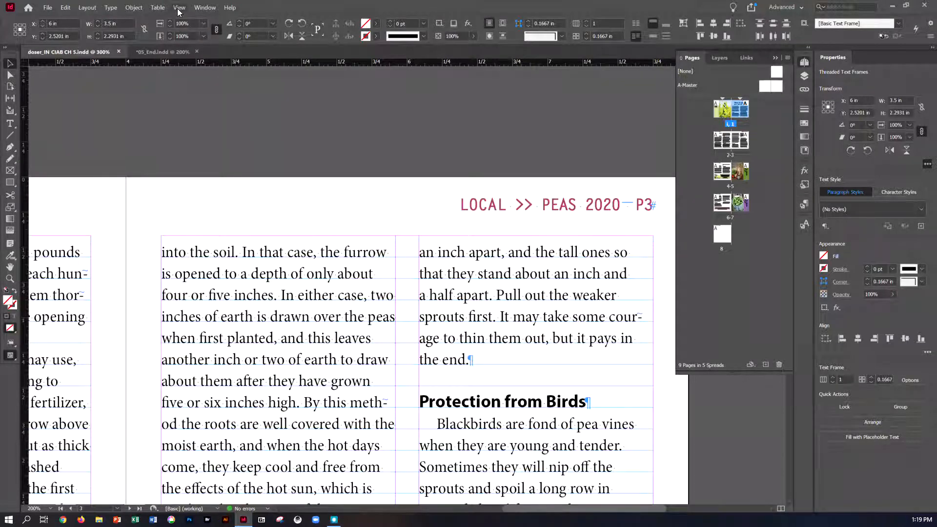
- Hide the baseline grid in the document
click(179, 9)
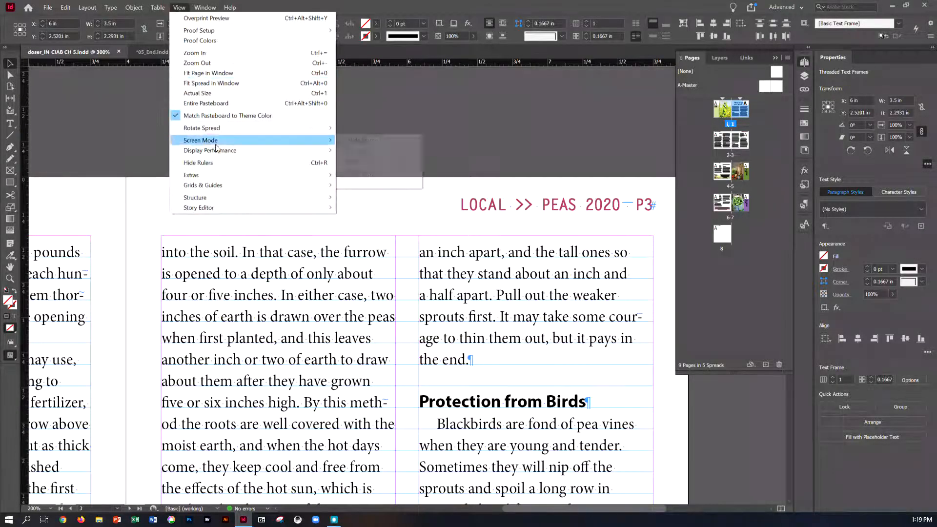
mouse_move(225, 187)
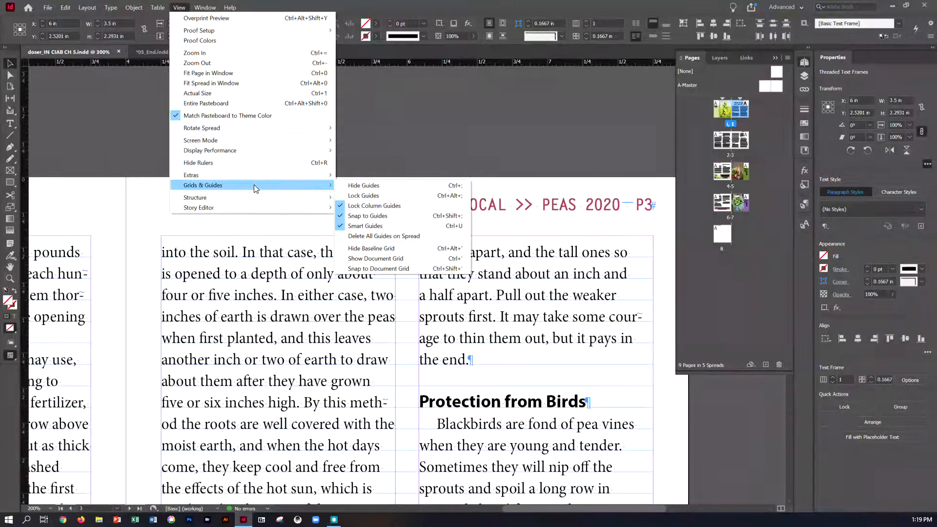
click(369, 249)
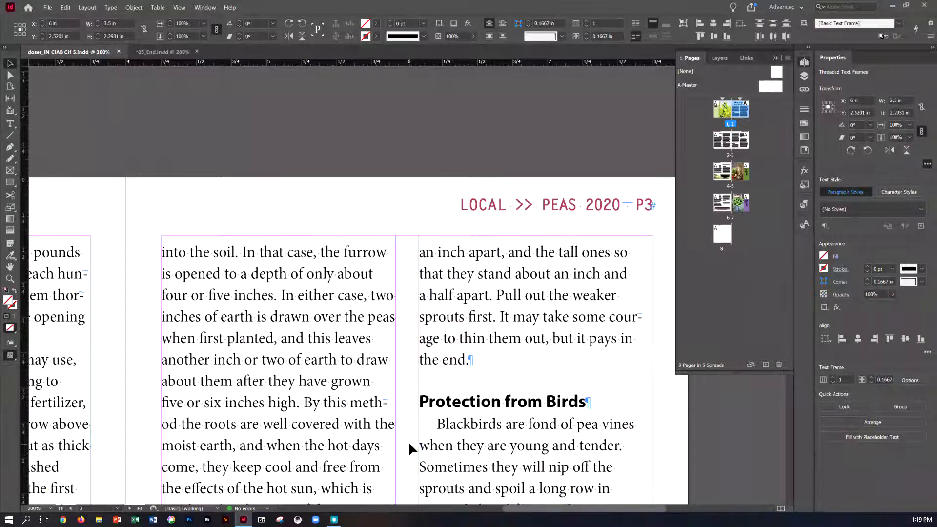
- Draw a small text frame just below the article's second column on page 1
double_click(739, 109)
scroll(548, 300, down, 1)
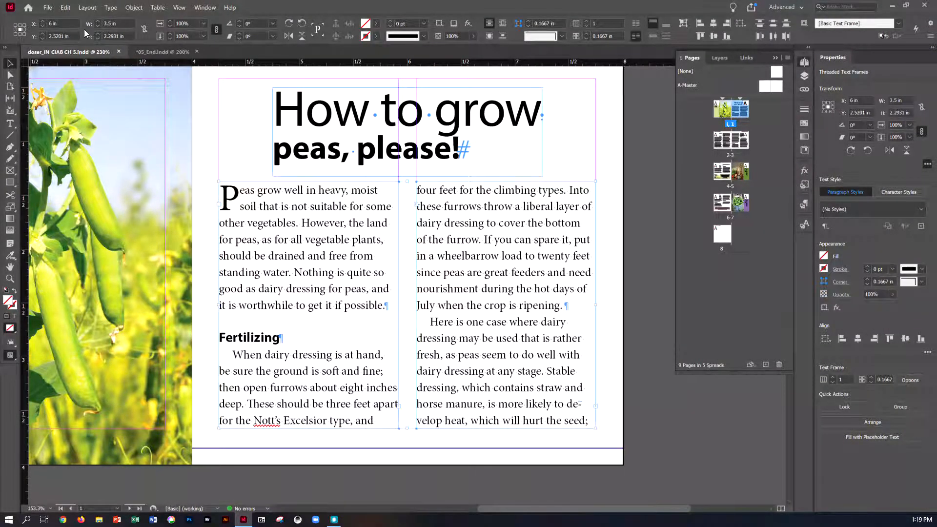
click(10, 124)
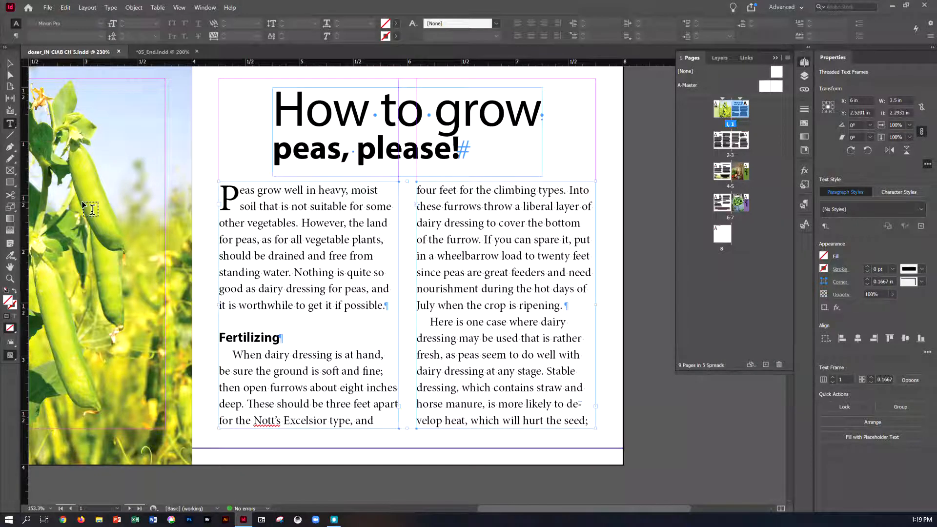
drag(458, 436, 596, 457)
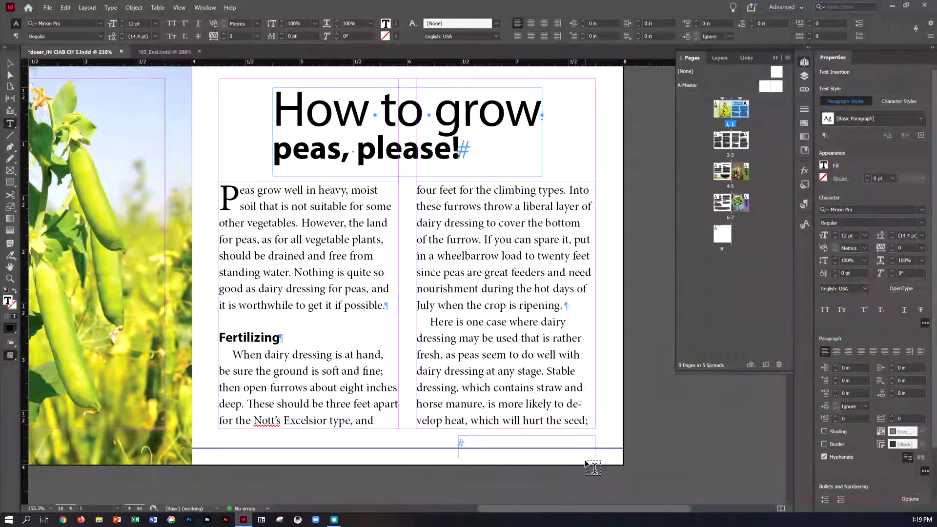
- Enter "Peas Continued On" in the new frame and widen the frame to about 1.6 in
text(PEA)
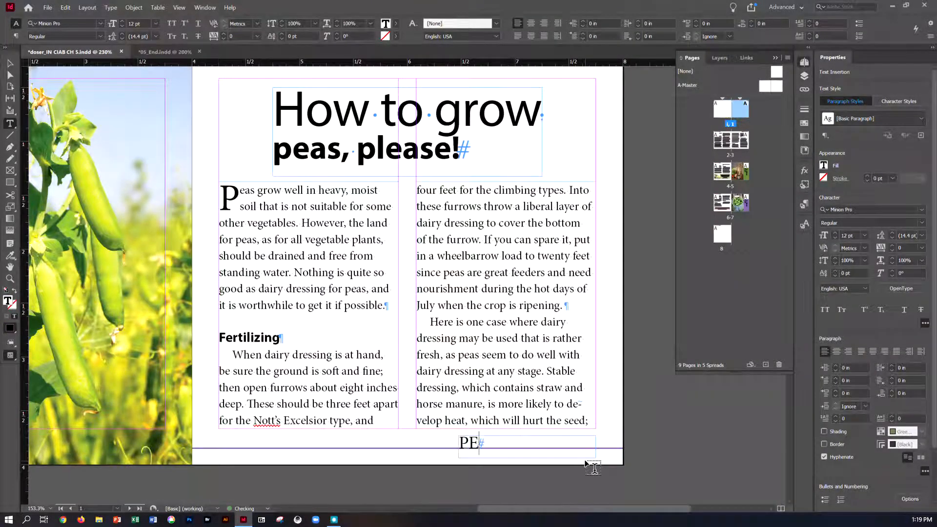
key(BackSpace)
key(BackSpace)
text(ea)
text(s Cobnt)
key(BackSpace)
key(BackSpace)
key(BackSpace)
text(n)
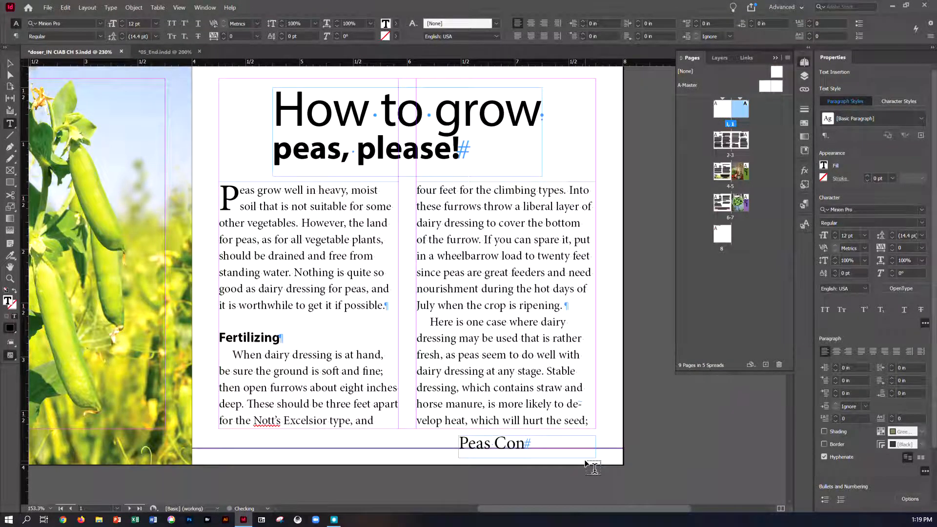
text(tinued)
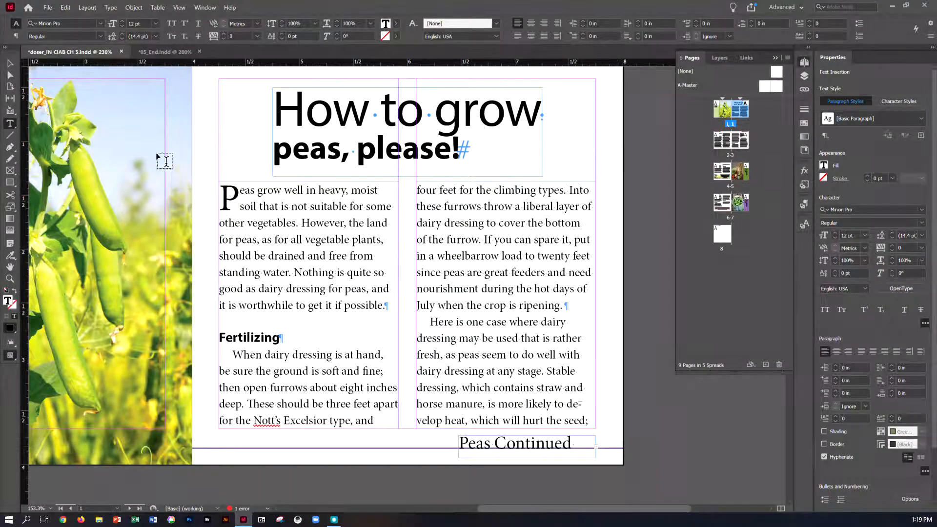
click(10, 63)
drag(458, 455, 423, 453)
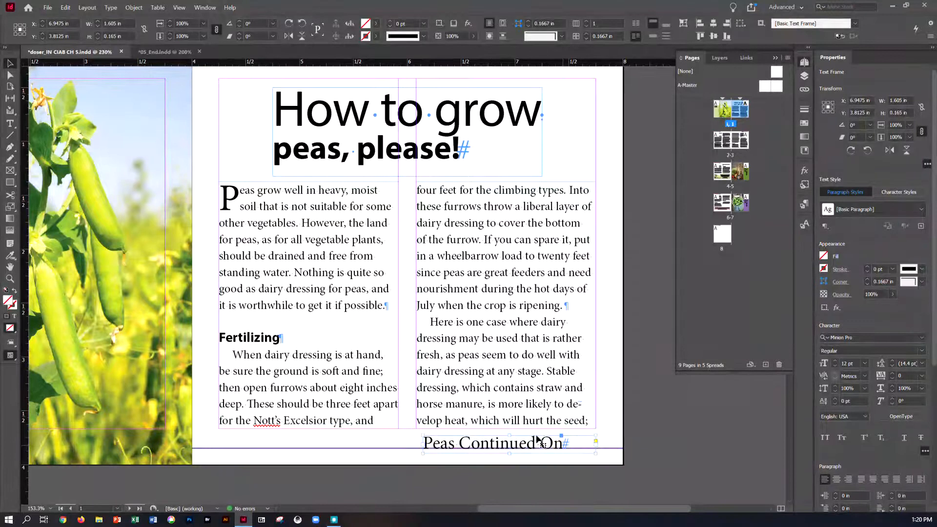
- Insert a Next Page Number marker at the end of the "Peas Continued On" line
click(10, 123)
click(572, 448)
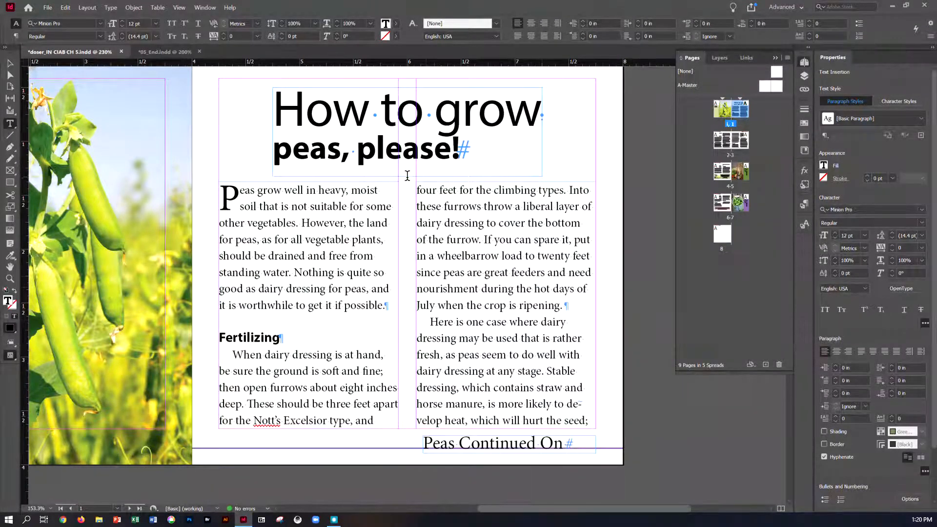
click(111, 8)
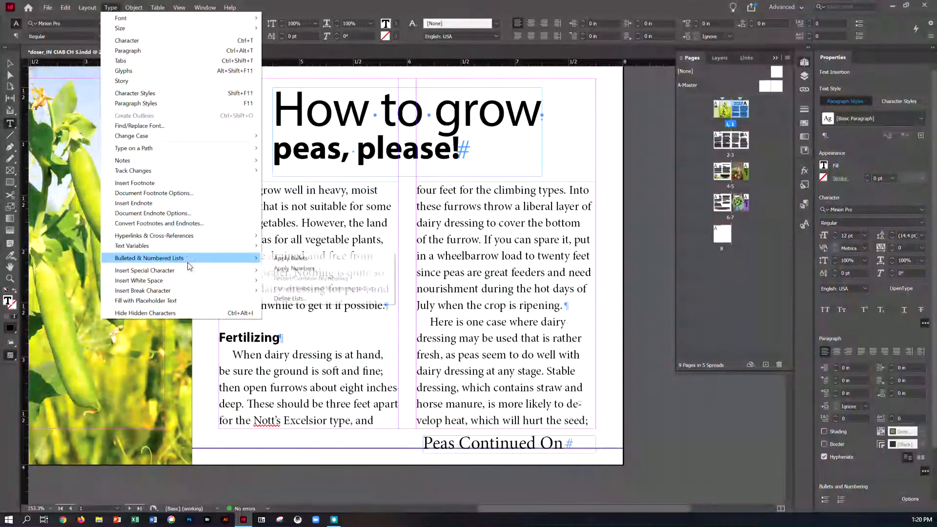
mouse_move(189, 271)
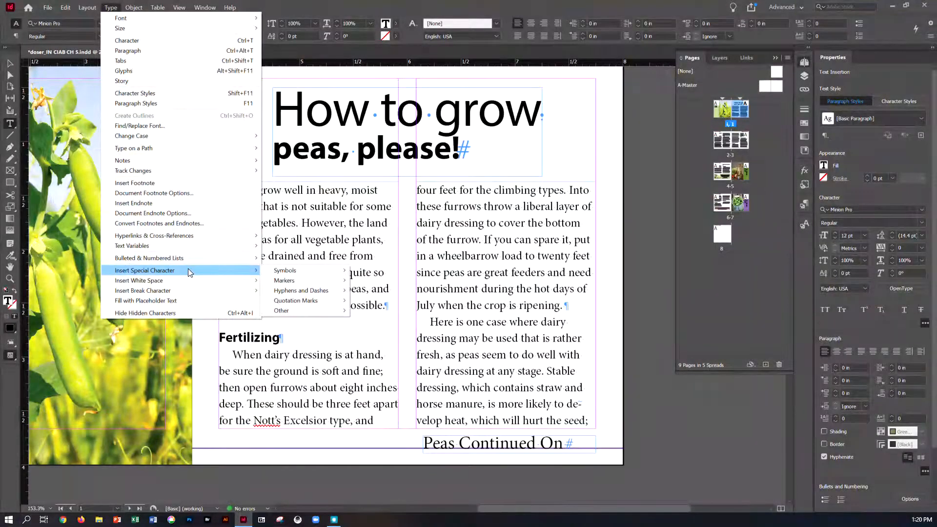
mouse_move(283, 281)
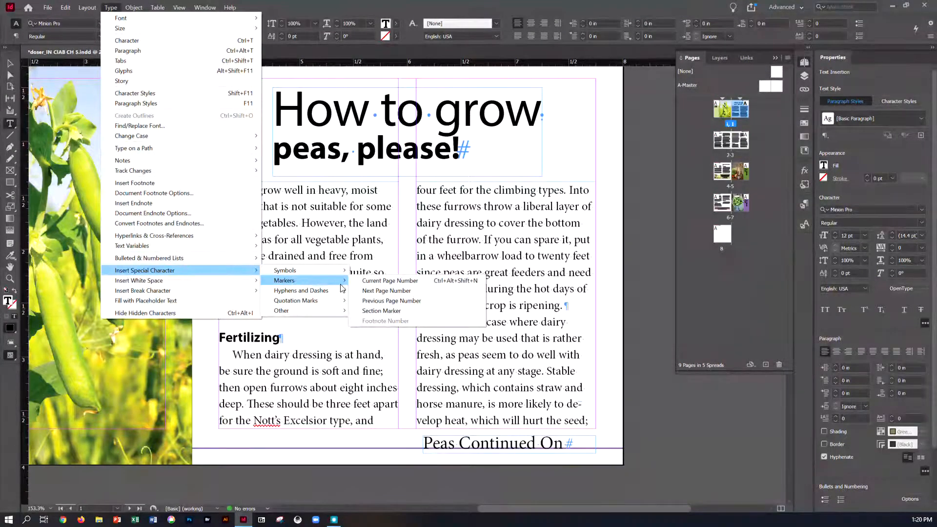
click(374, 291)
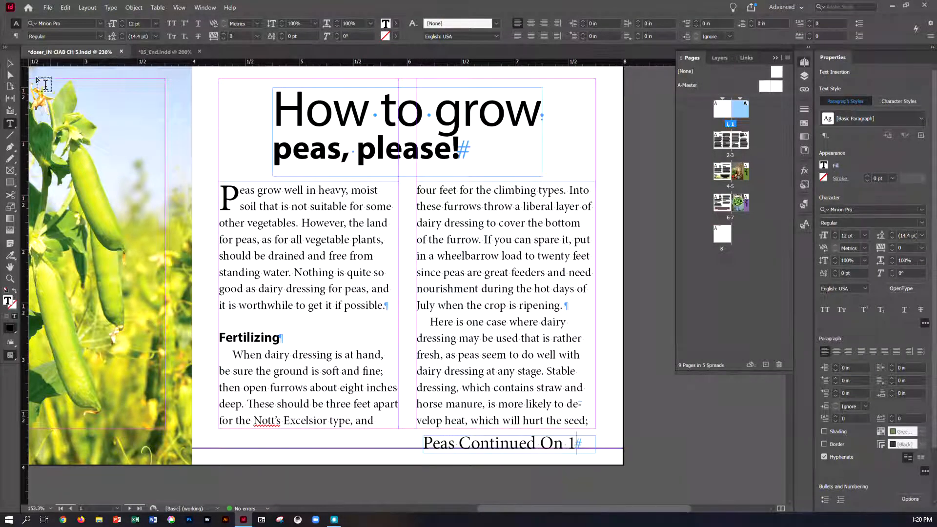
- Move the continuation frame up to touch the article's second column and apply the Continued From/To Line paragraph style
click(10, 63)
drag(474, 453, 479, 436)
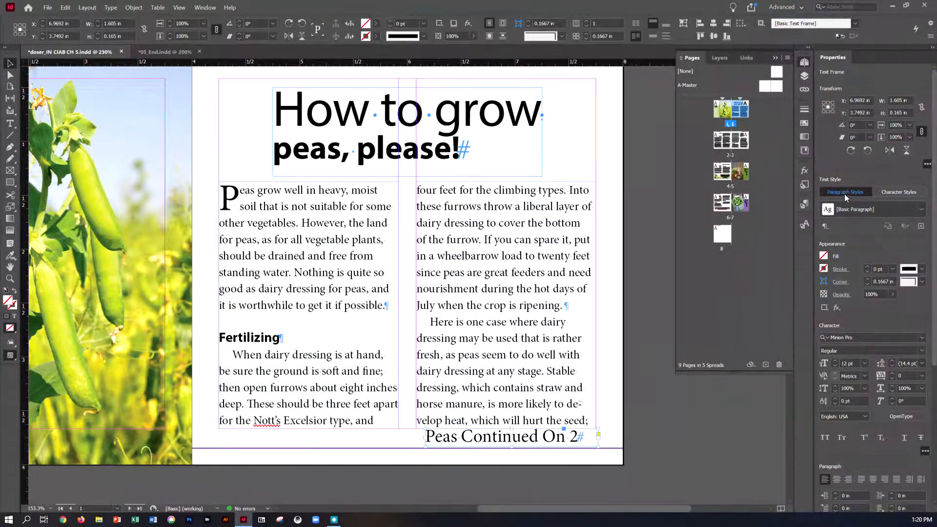
click(919, 213)
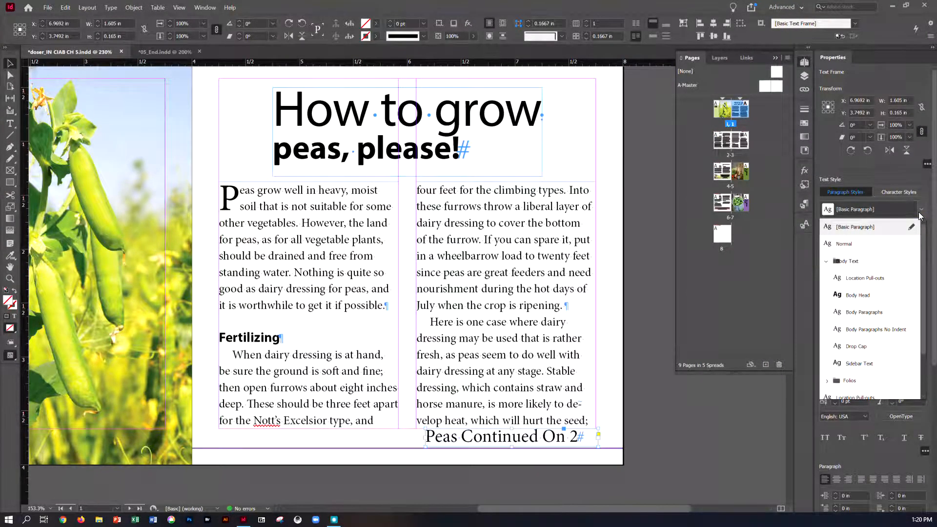
scroll(902, 255, down, 2)
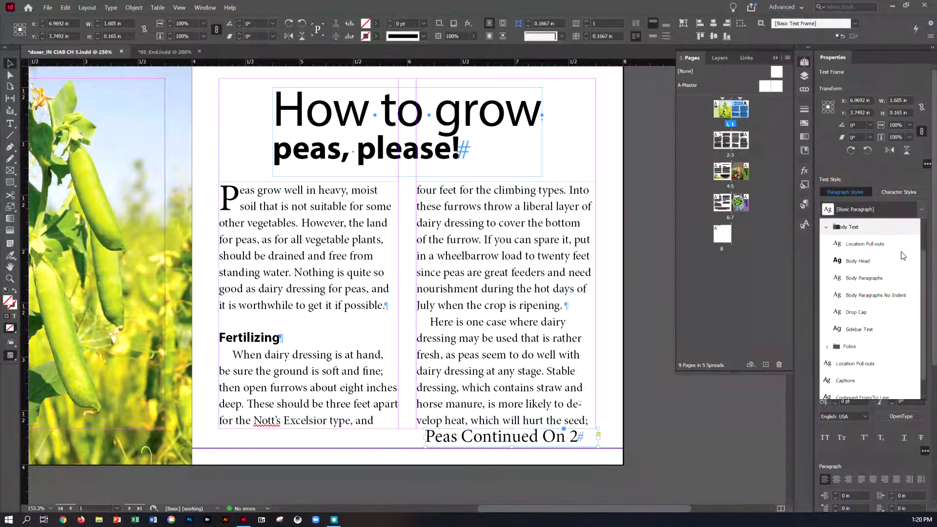
scroll(903, 256, down, 1)
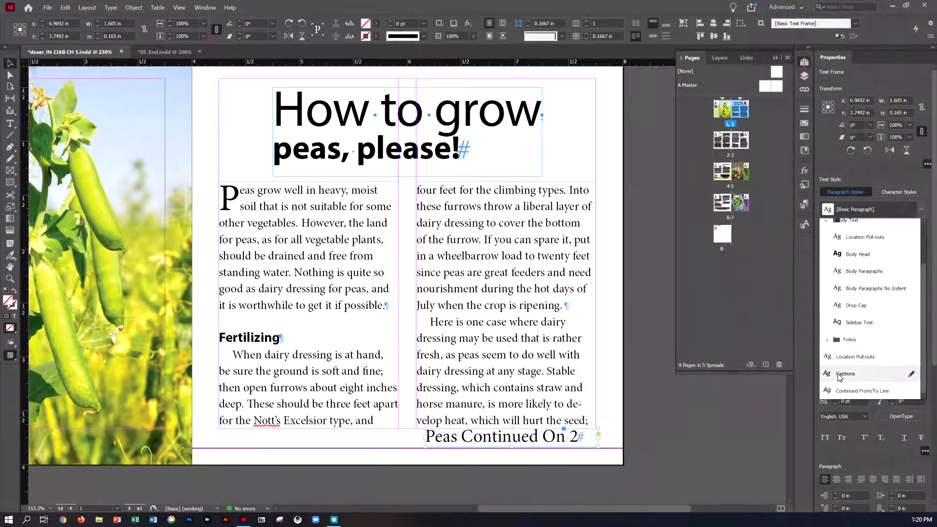
click(840, 394)
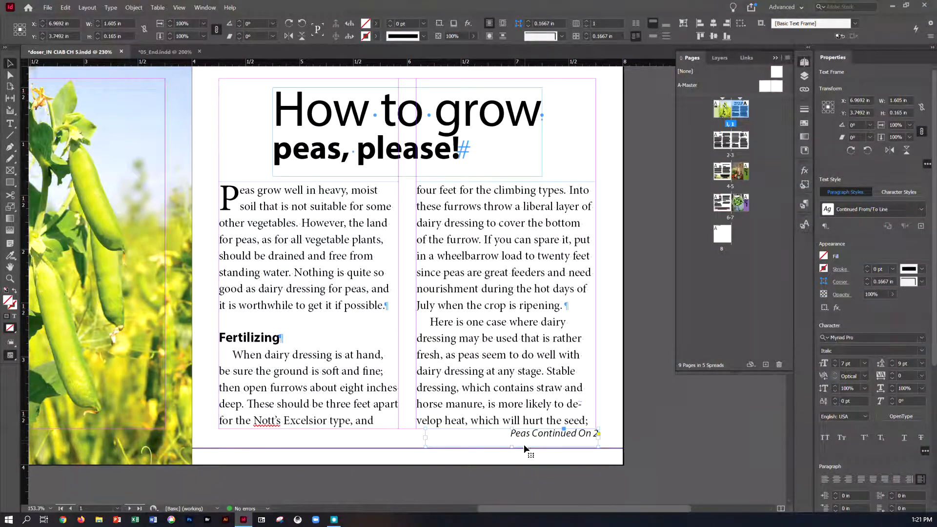
- Shift the continuation frame to line up with the second column's outer edge, at X about 6.94 in
drag(531, 447, 526, 446)
key(Right)
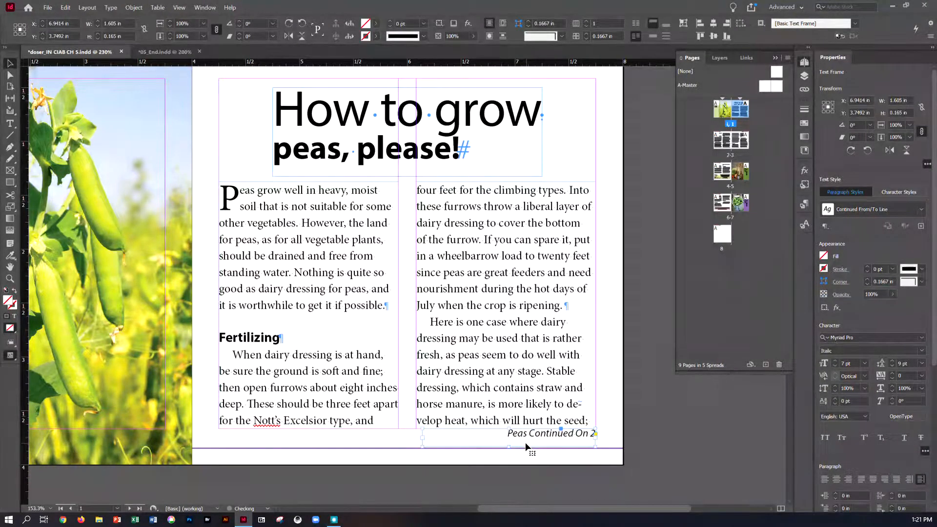
key(Down)
key(Up)
key(Down)
key(Up)
- Show the text threads for the article's second-column frame on page 1 and follow them across all the spreads
scroll(476, 376, down, 5)
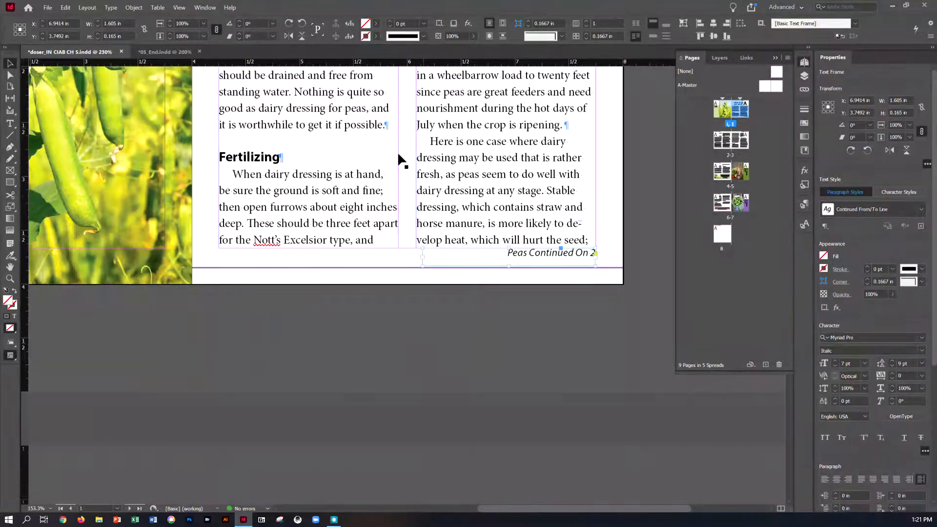
click(178, 8)
mouse_move(193, 177)
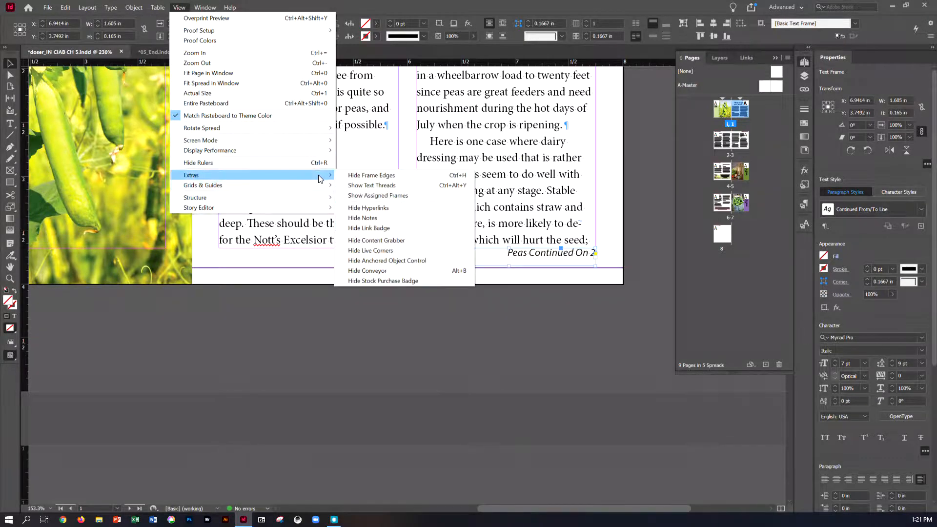
click(342, 186)
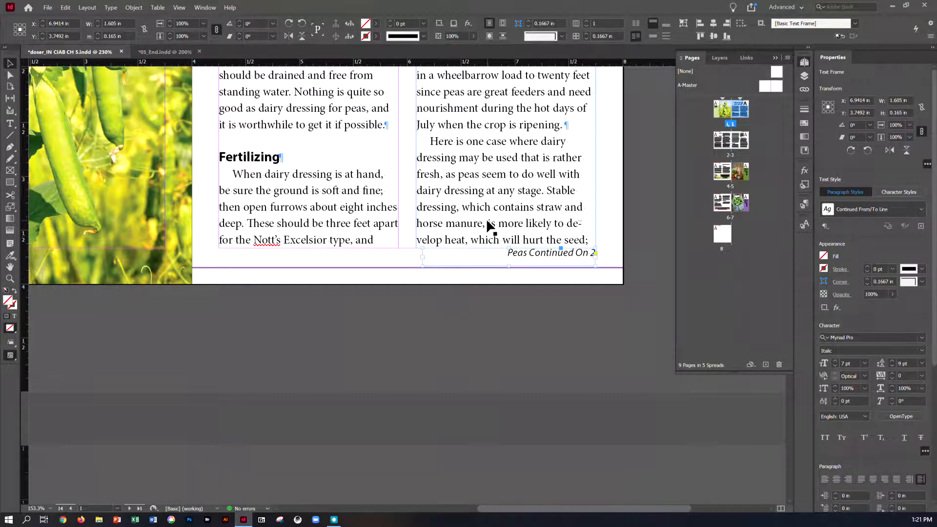
click(485, 205)
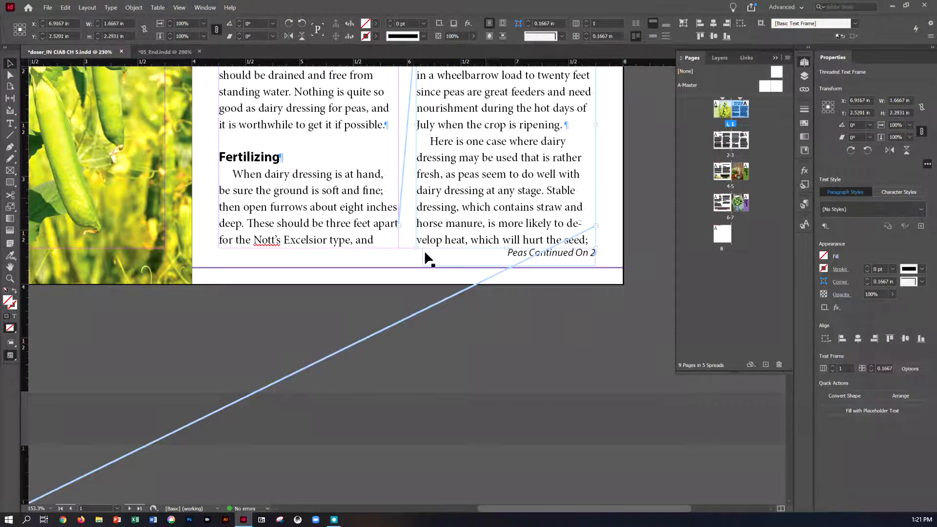
key(ctrl+minus)
key(ctrl+minus)
key(ctrl+minus)
key(ctrl+minus)
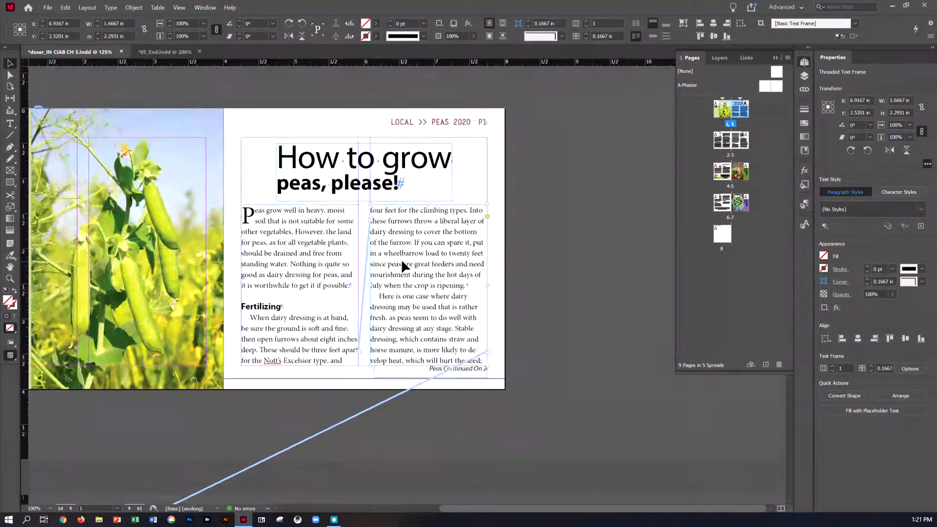
key(ctrl+minus)
key(ctrl+minus)
key(ctrl+minus)
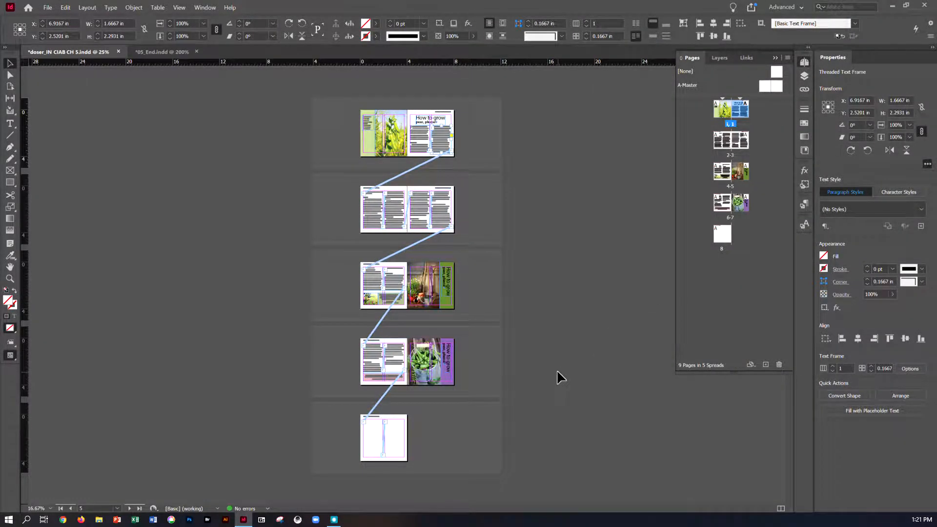
- Delete the empty page 8 together with its threaded text frames, and select the article's first column frame on page 6
click(729, 235)
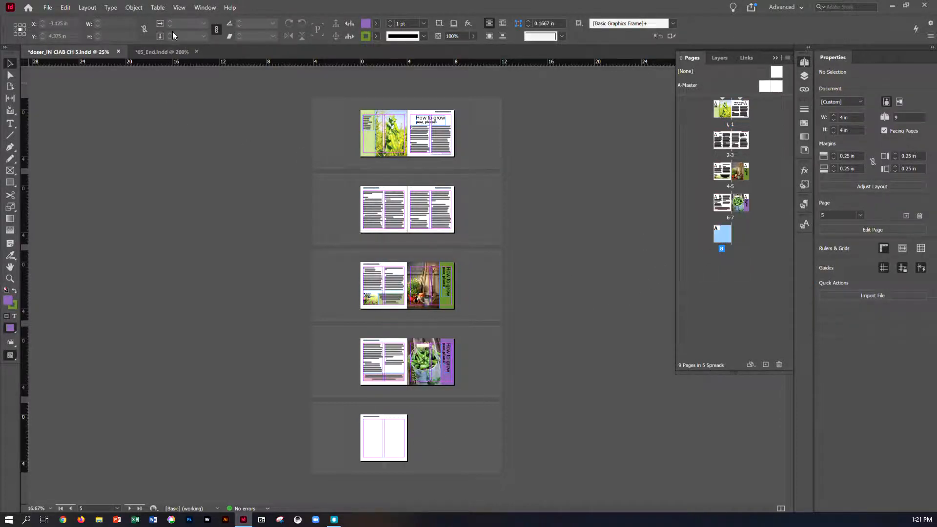
click(179, 8)
click(219, 74)
click(370, 314)
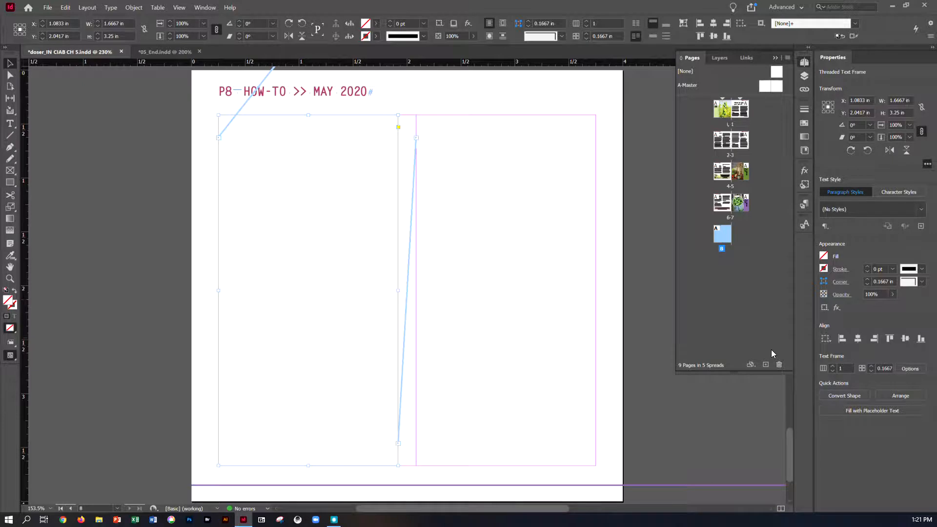
click(779, 364)
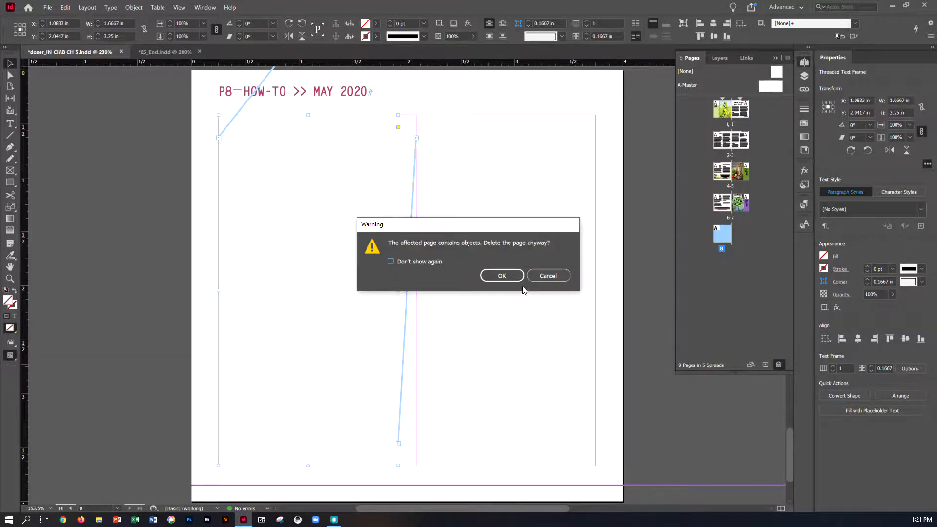
click(508, 276)
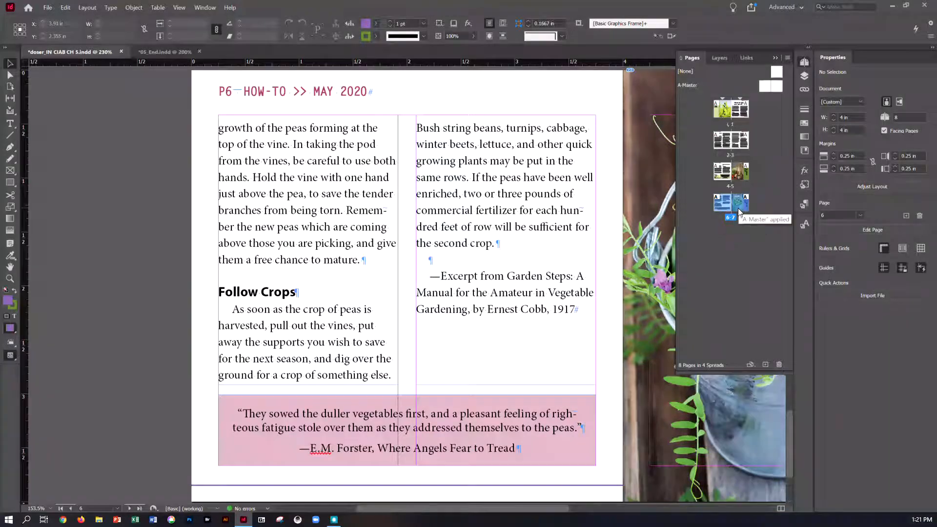
click(365, 347)
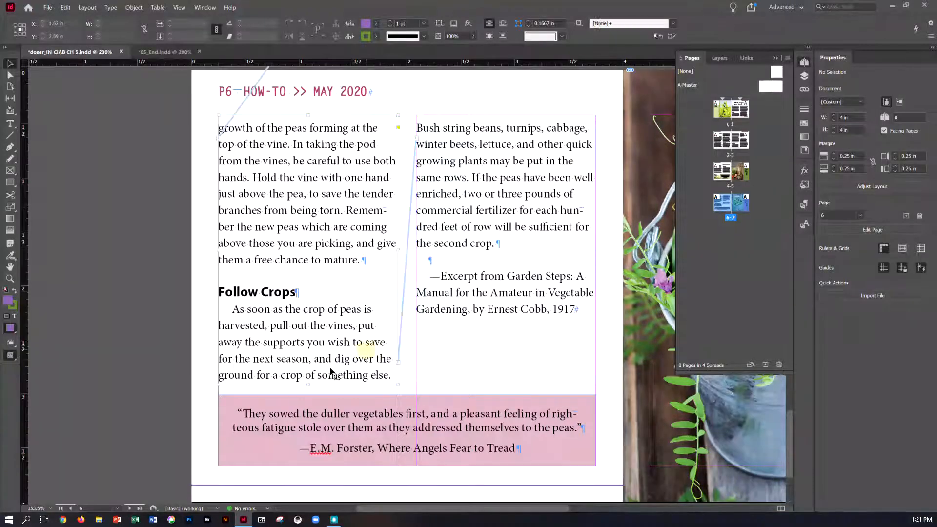
- Shorten the article's first-column frame on page 6 to a height of about 2.34 in and save the document
mouse_move(310, 374)
mouse_down()
mouse_move(308, 351)
mouse_move(307, 366)
mouse_up()
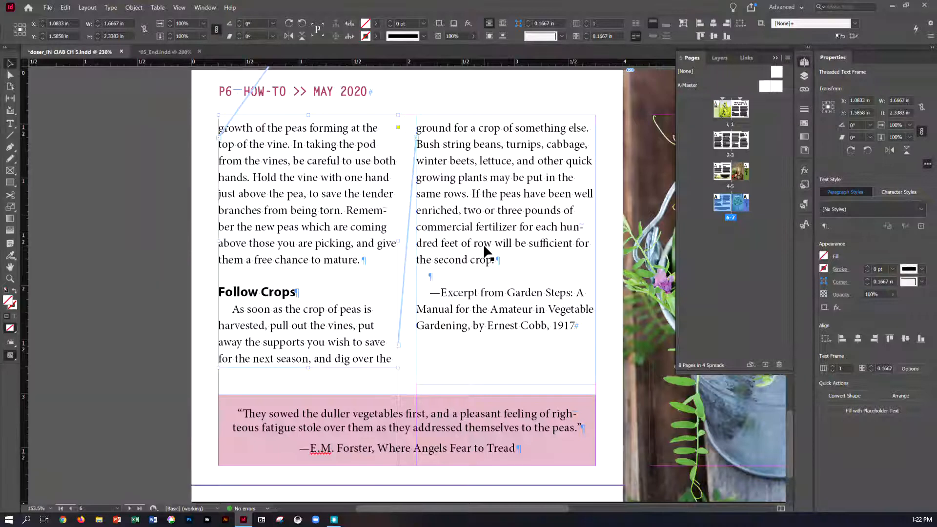
scroll(479, 249, up, 3)
scroll(479, 249, up, 4)
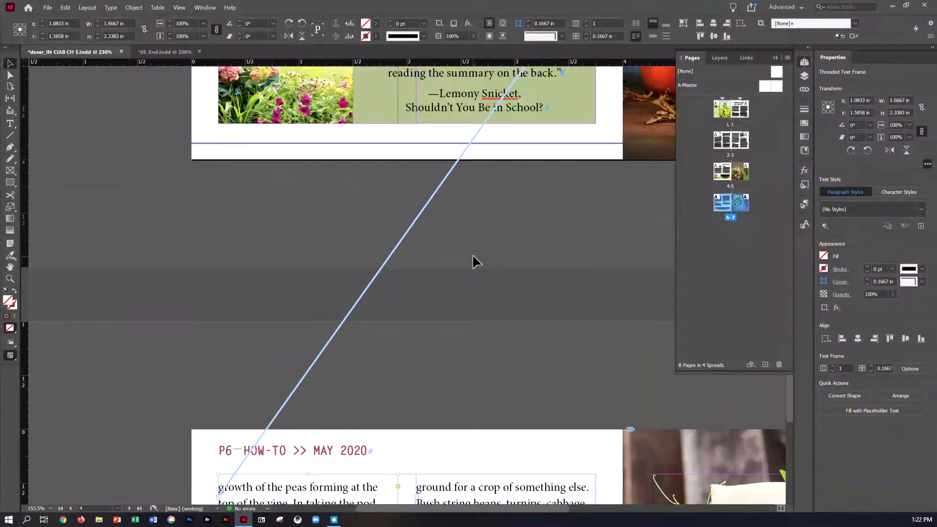
key(ctrl+s)
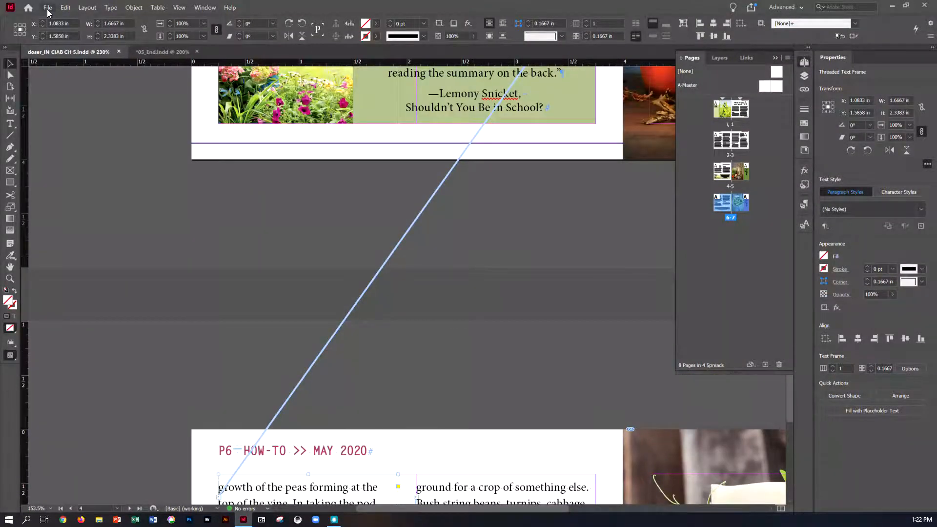
- Package the document into the outer Lesson05 folder, replacing "Folder" with "PKG" in the package folder's name
click(48, 8)
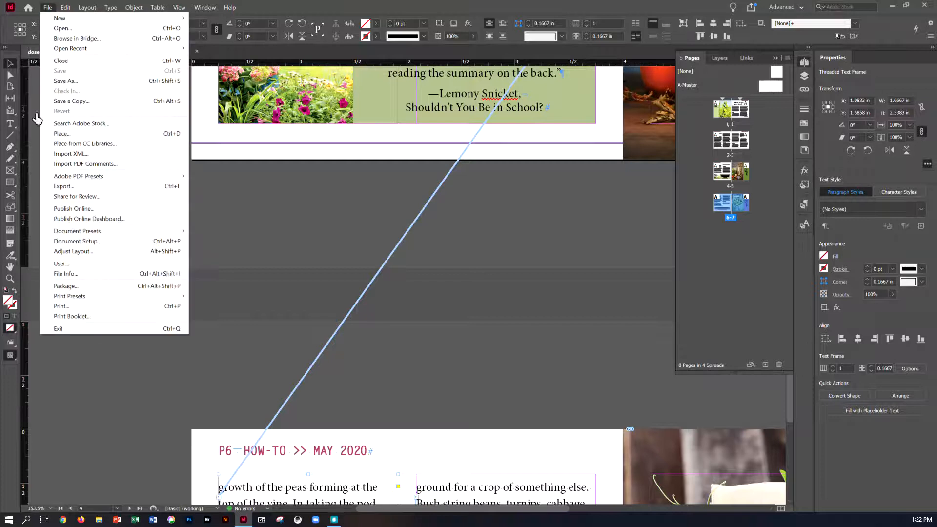
click(66, 288)
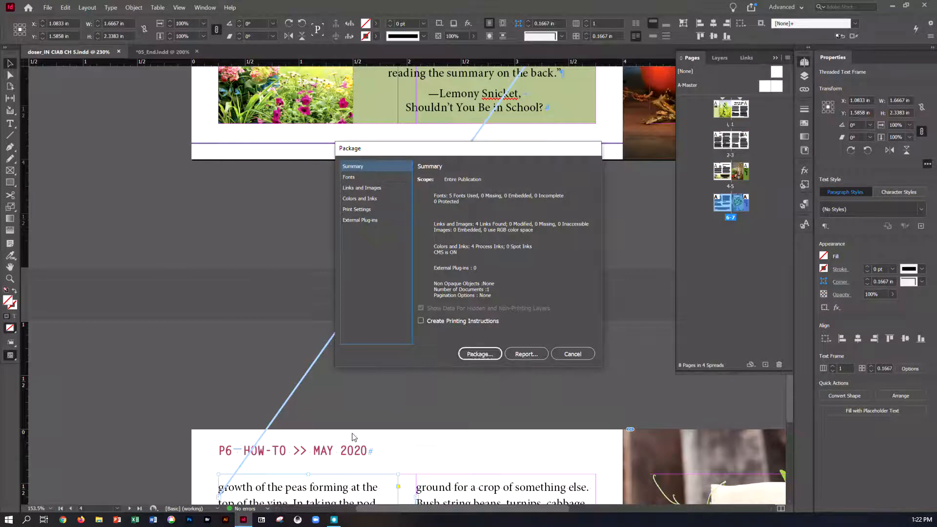
click(478, 356)
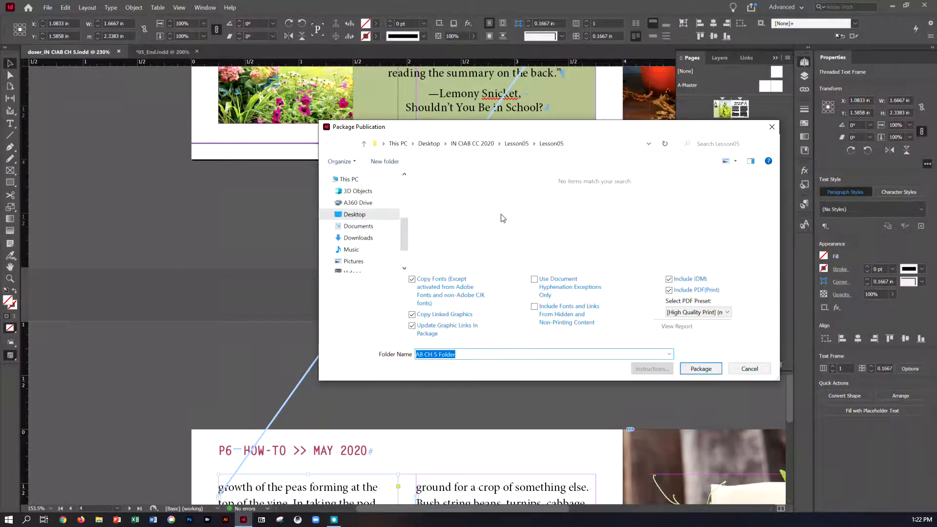
click(520, 146)
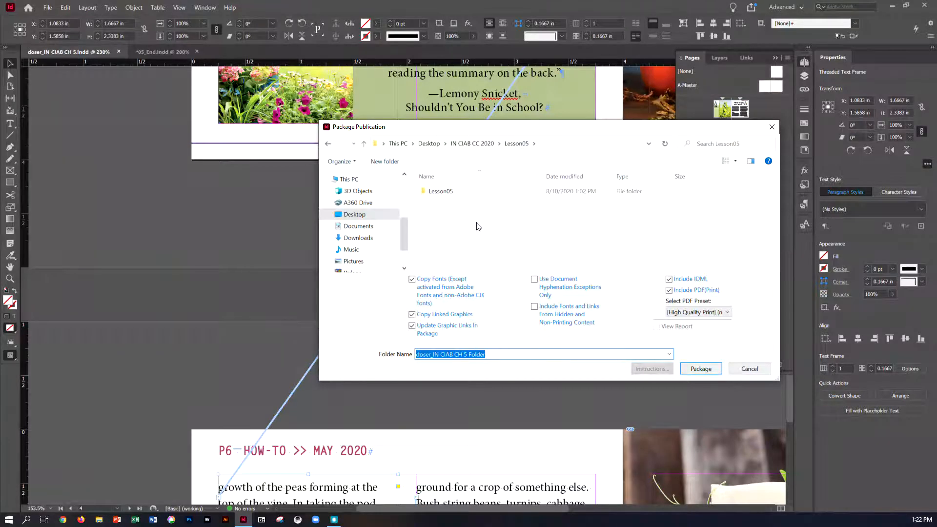
click(477, 354)
double_click(477, 355)
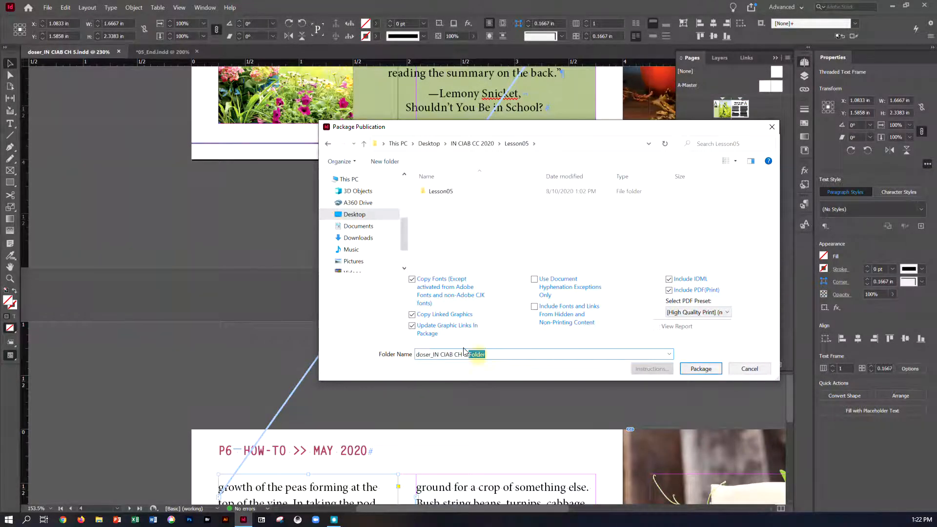
text(P)
click(700, 368)
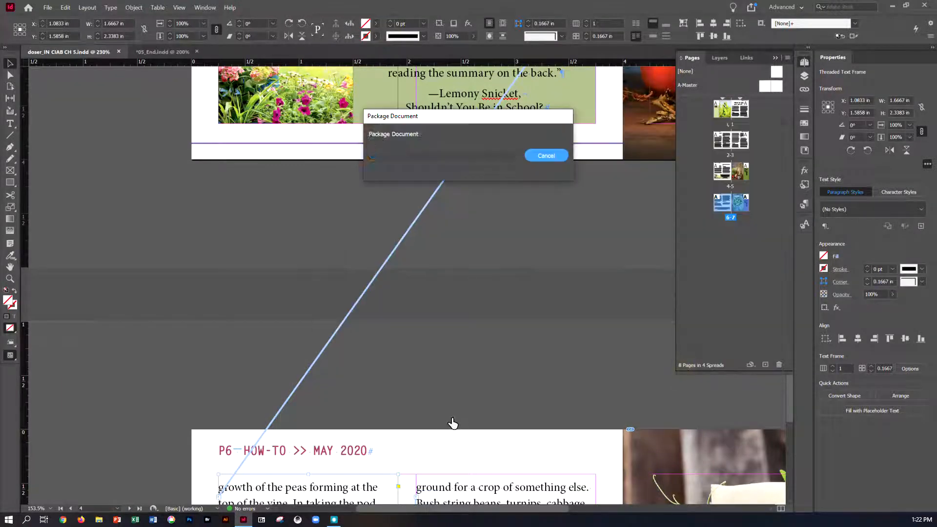
- In File Explorer, go to the Lesson05 folder under IN CIAB CC 2020 on the Desktop and examine the CH 5 PKG folder's contents
click(103, 519)
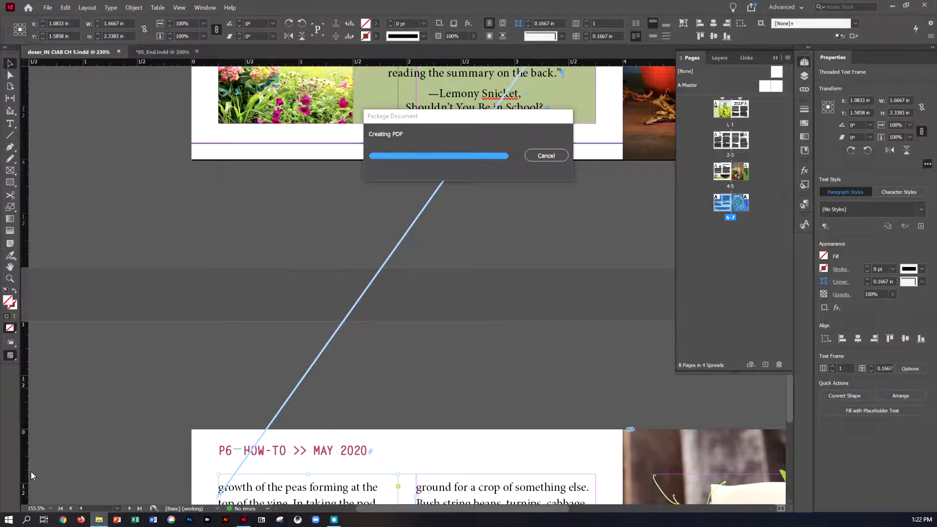
drag(1, 39, 510, 141)
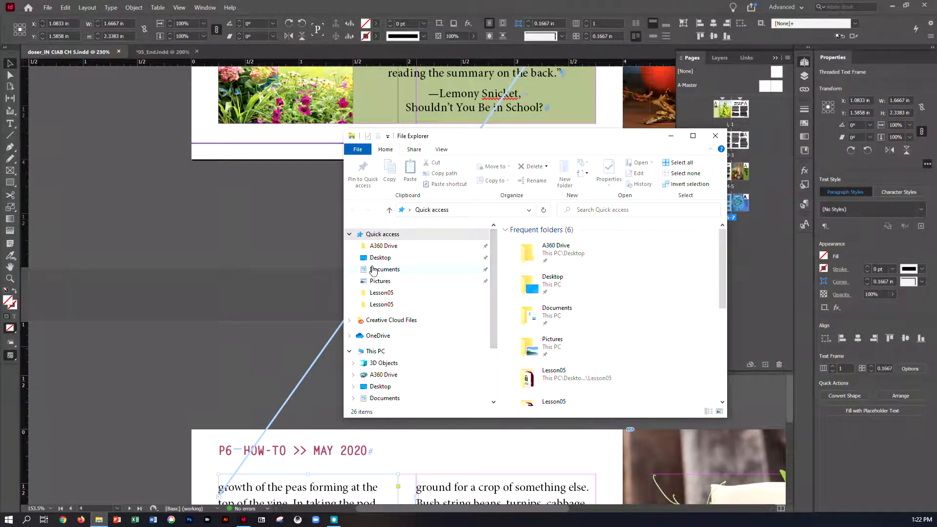
click(379, 258)
double_click(524, 262)
double_click(525, 283)
click(541, 241)
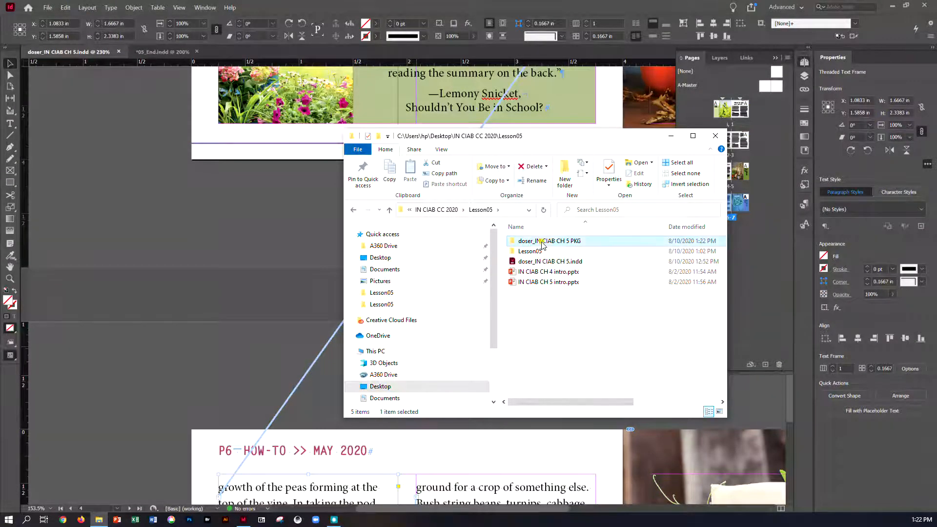
click(542, 242)
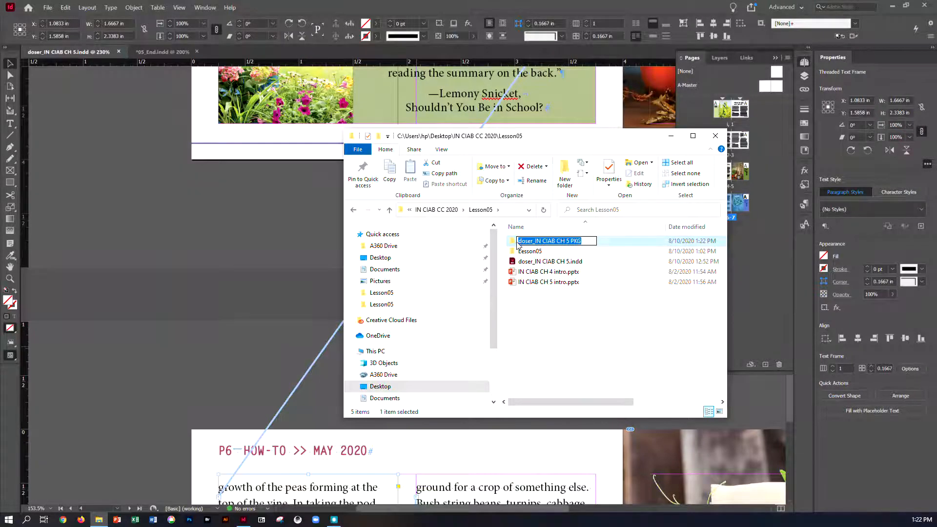
key(Return)
double_click(514, 242)
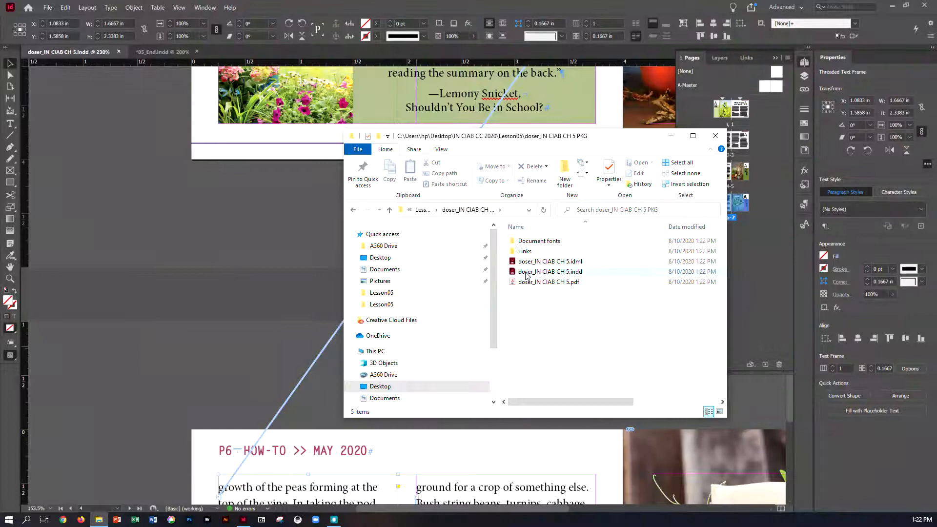
- Compress the CH 5 PKG folder in Lesson05 into a zip file, keeping the suggested name, and select it
click(358, 213)
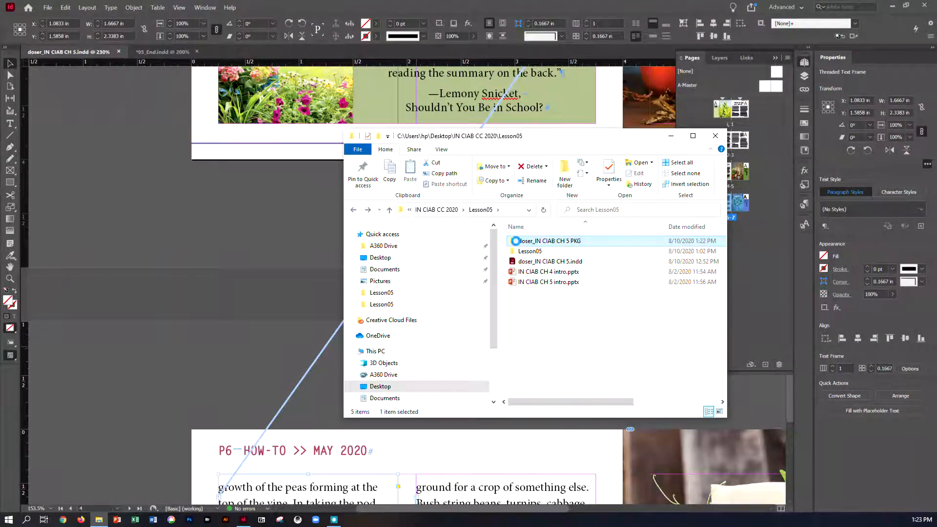
right_click(515, 240)
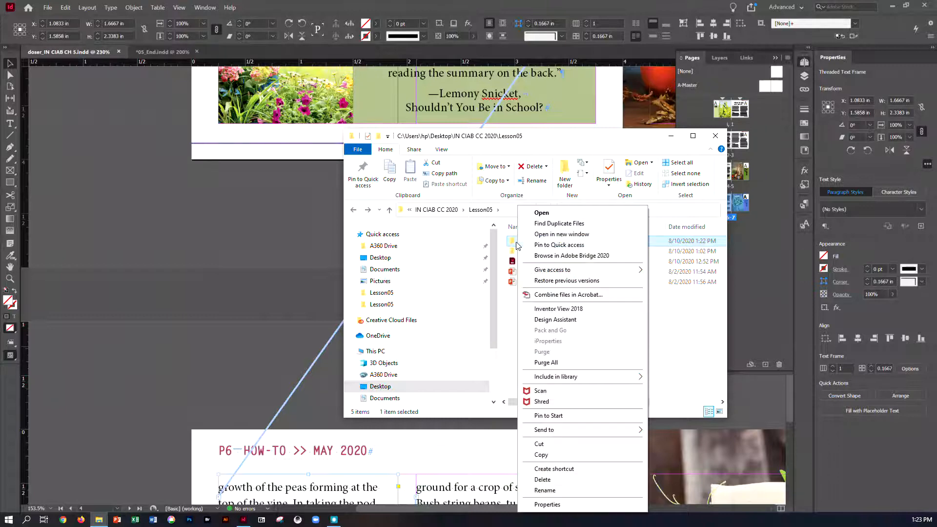
mouse_move(558, 431)
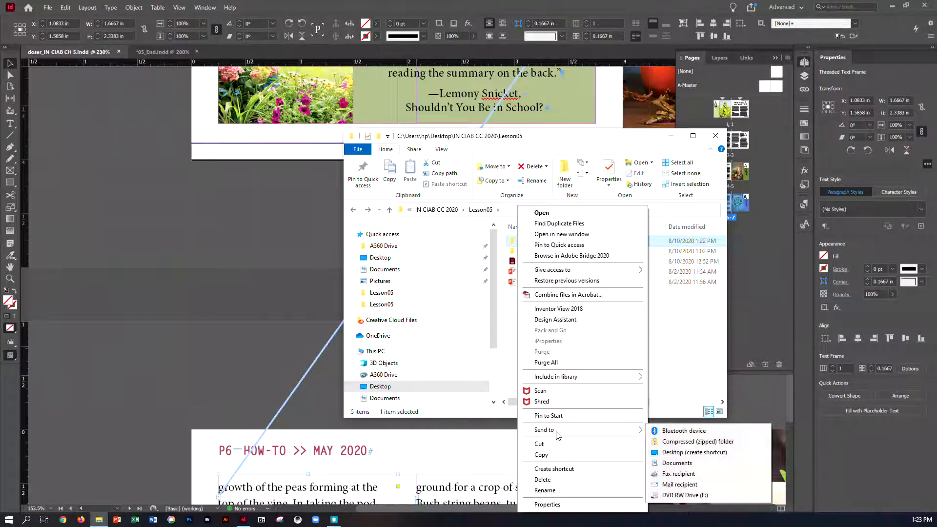
click(669, 444)
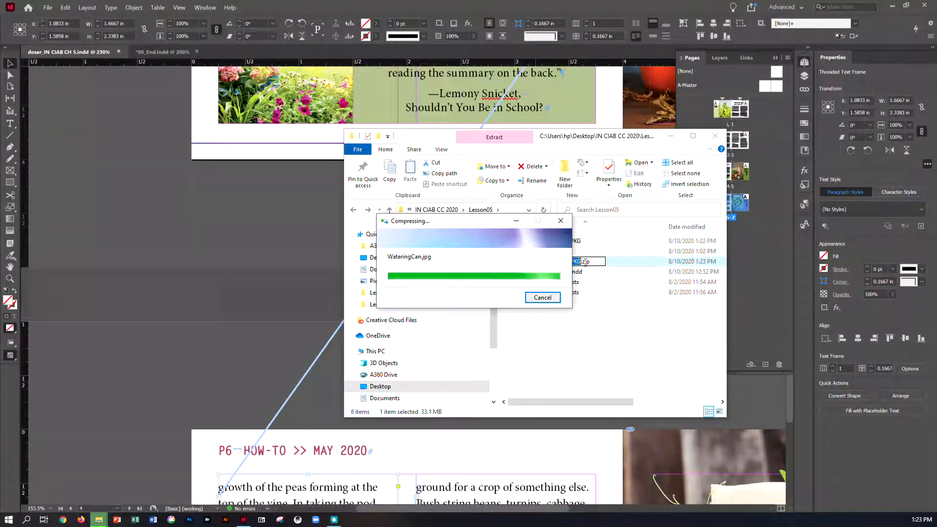
click(575, 347)
click(537, 264)
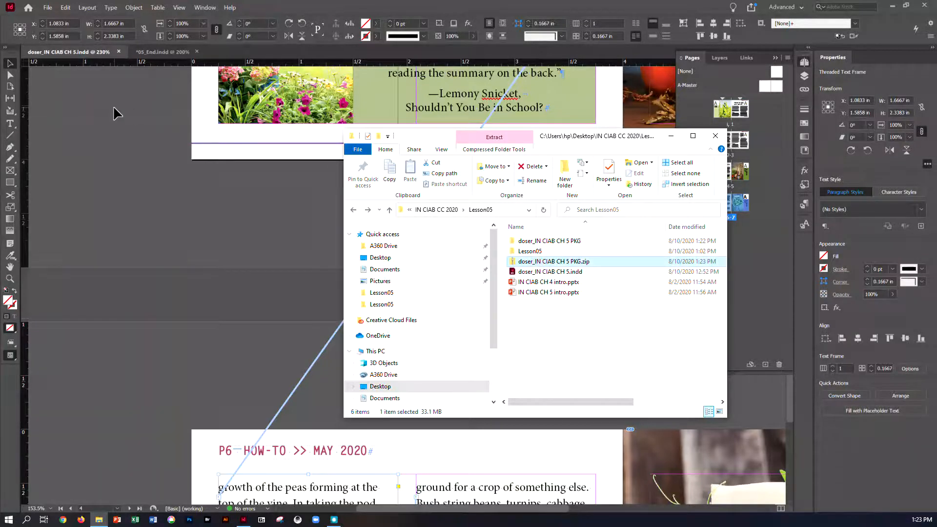